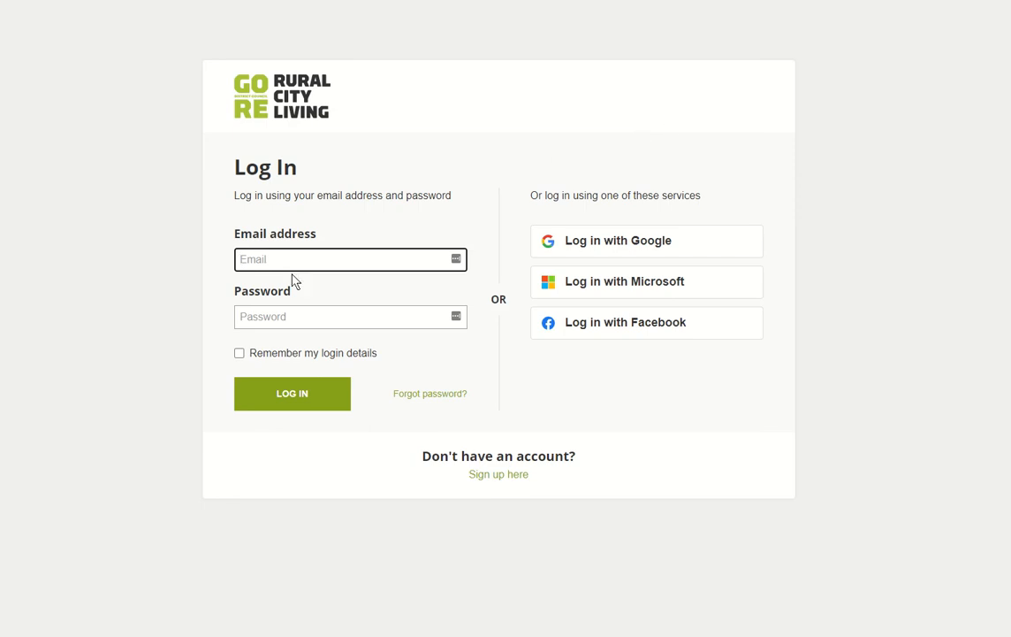
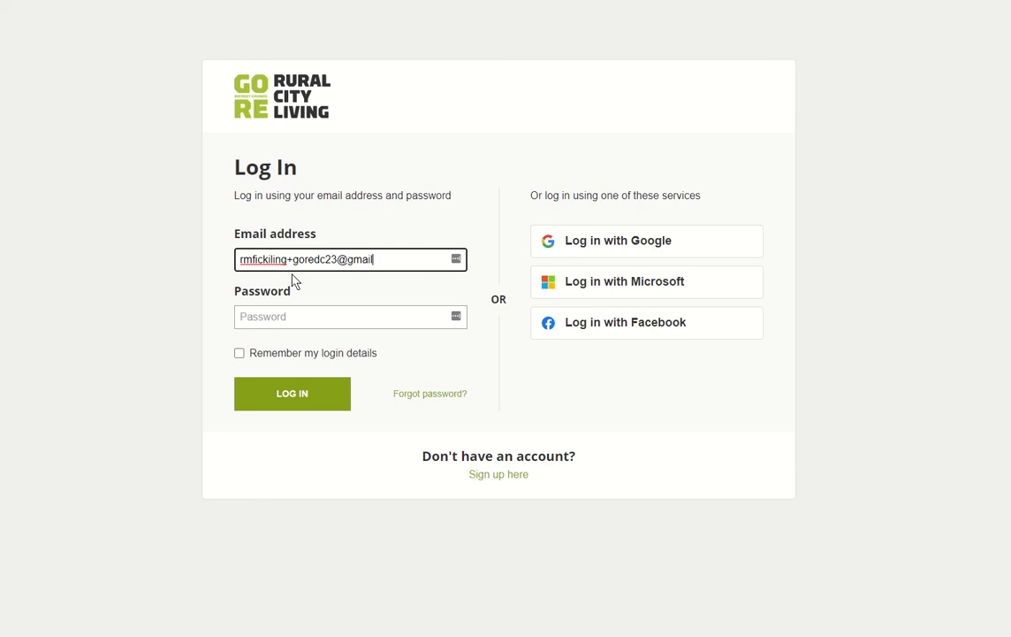
# Step: Enter the account e-mail address and password and submit the login
pyautogui.press('Tab')
pyautogui.write('***')
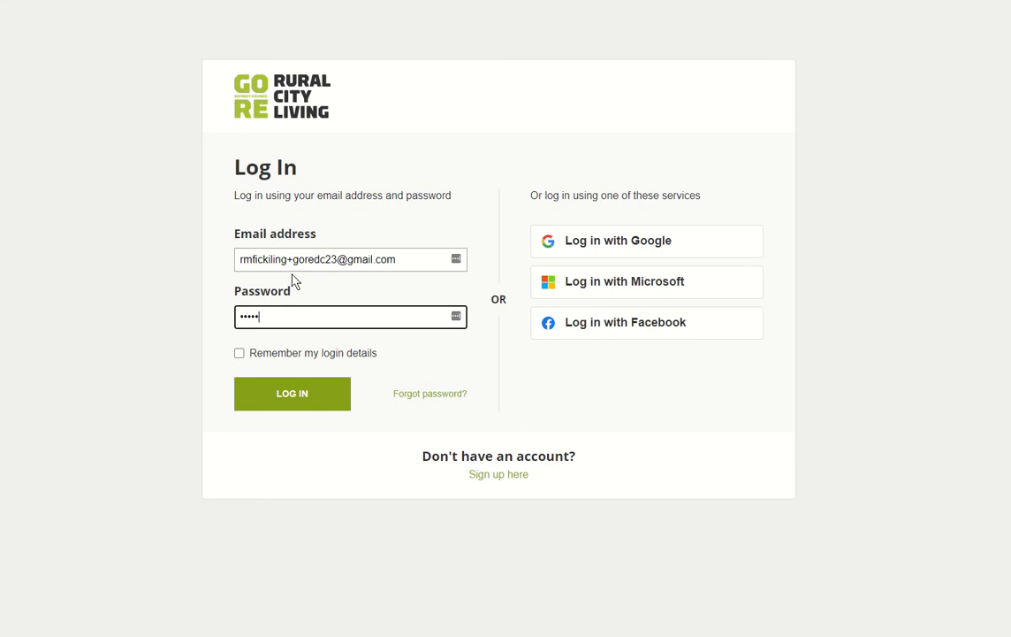
pyautogui.press('Return')
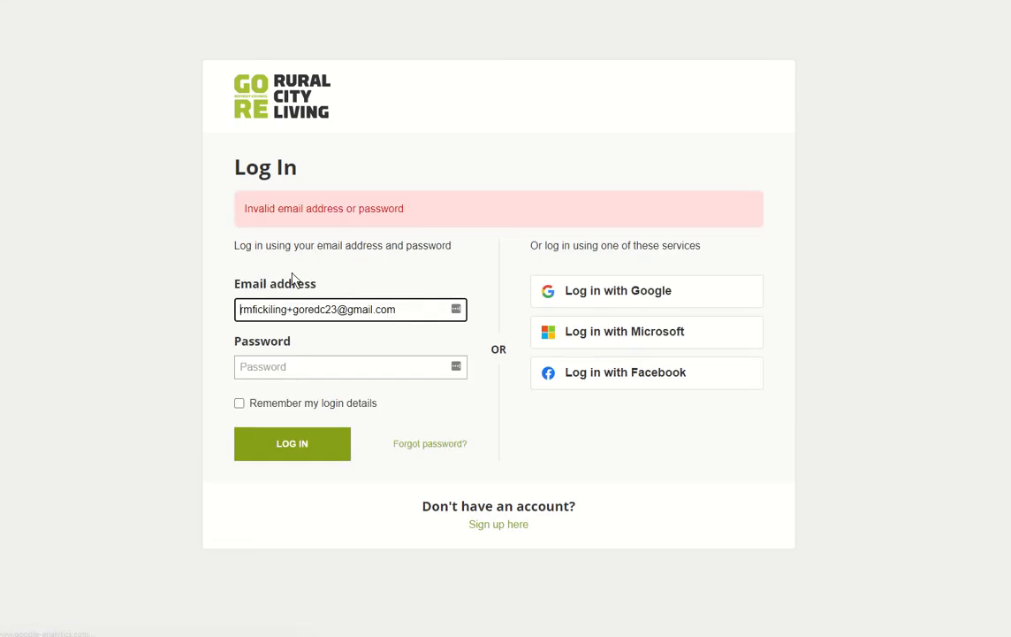
# Step: Remove the extra 'i' from the e-mail, re-enter the password and log in
pyautogui.click(269, 310)
pyautogui.press('BackSpace')
pyautogui.press('BackSpace')
pyautogui.click(269, 366)
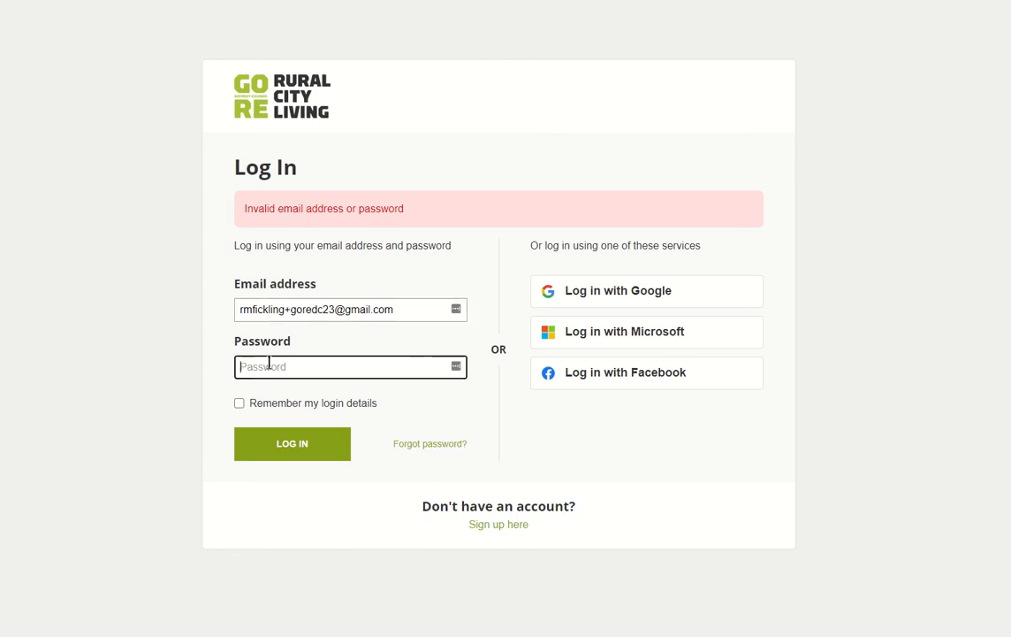
pyautogui.write('***')
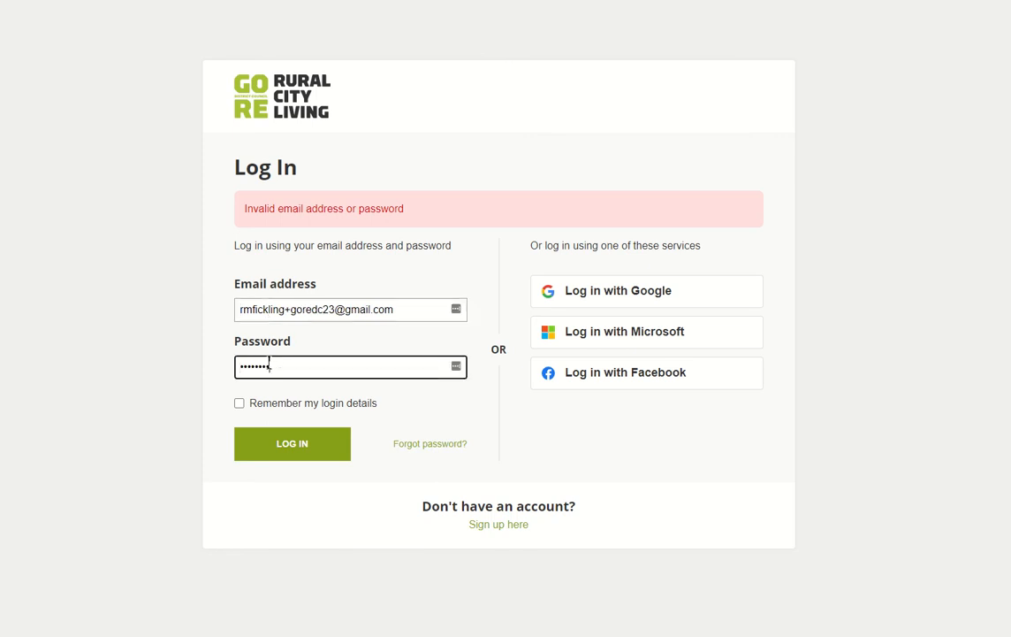
pyautogui.write('*****')
pyautogui.click(305, 447)
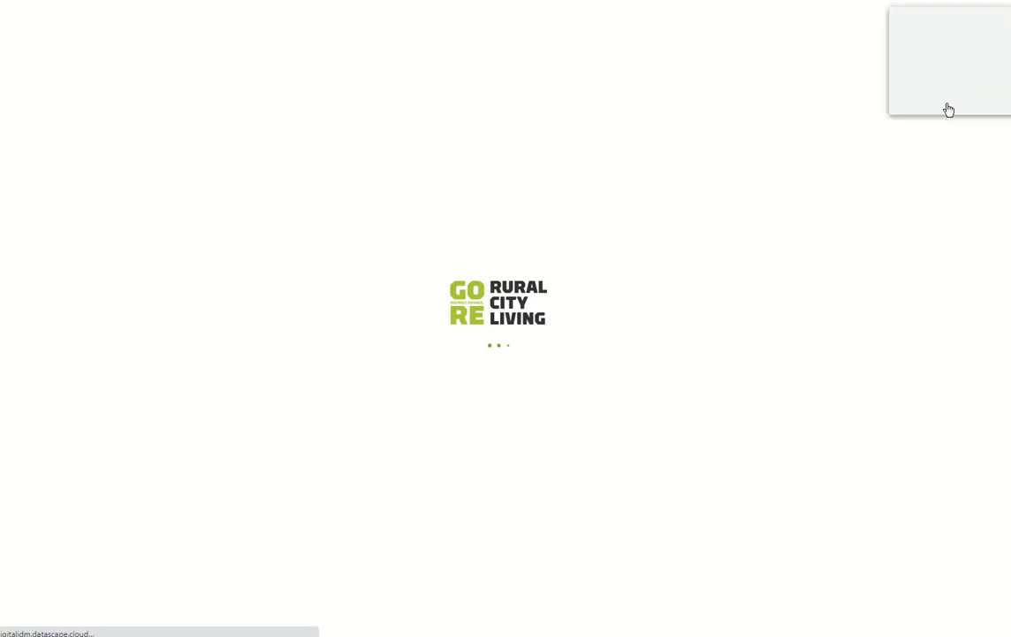
# Step: Dismiss the LastPass save-password prompt and go to the Do it online service listing
pyautogui.click(918, 98)
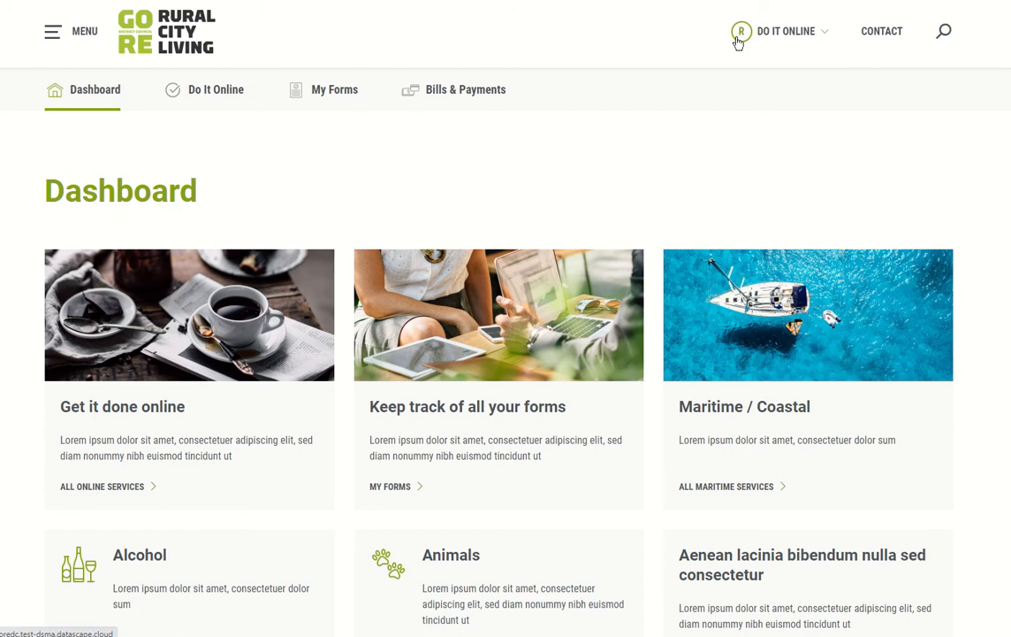
pyautogui.click(786, 34)
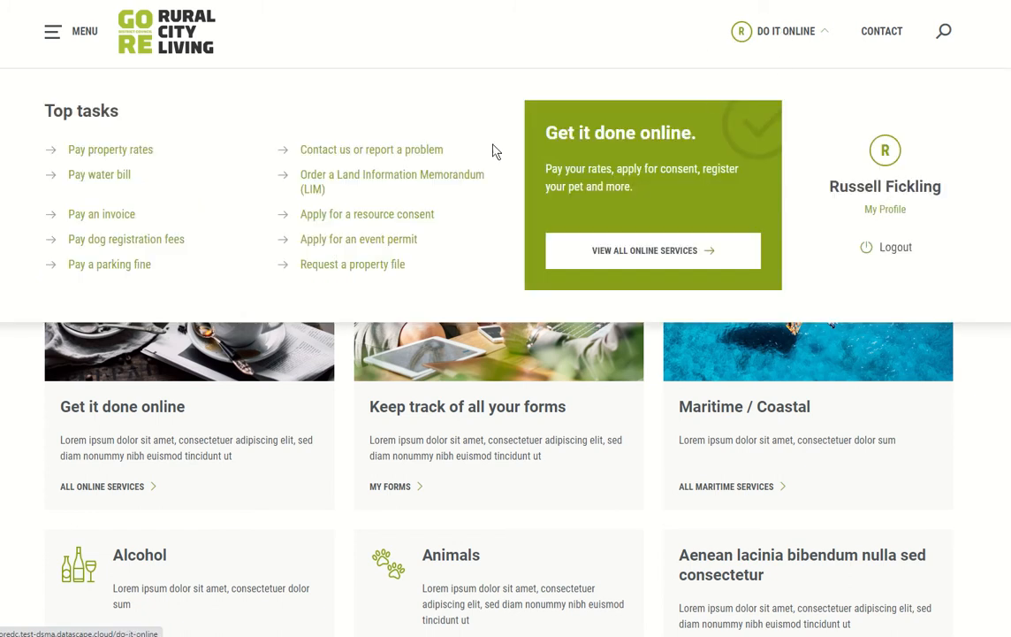
pyautogui.click(791, 35)
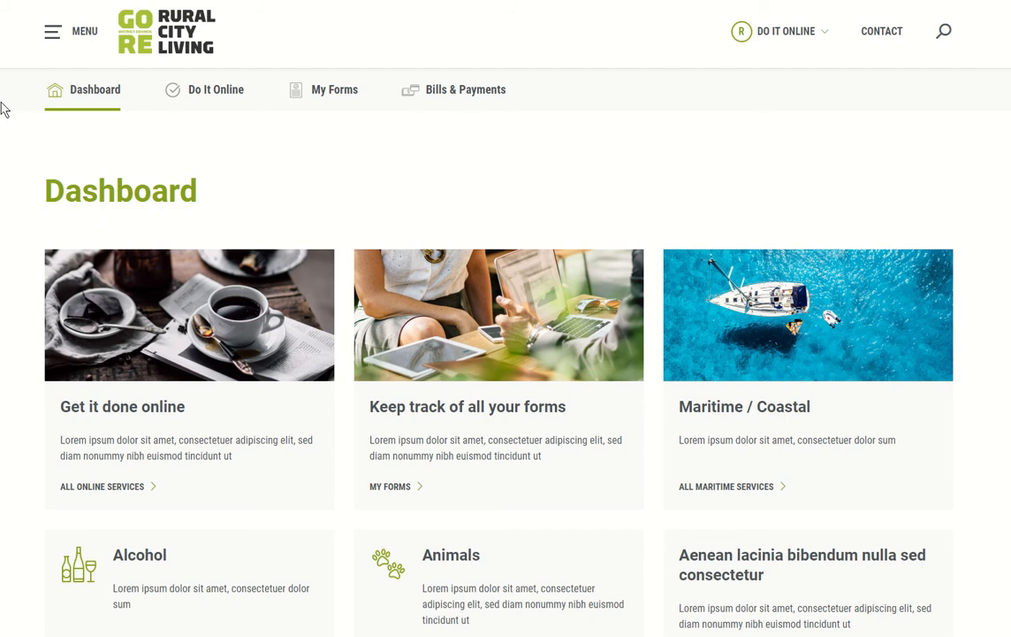
pyautogui.click(209, 103)
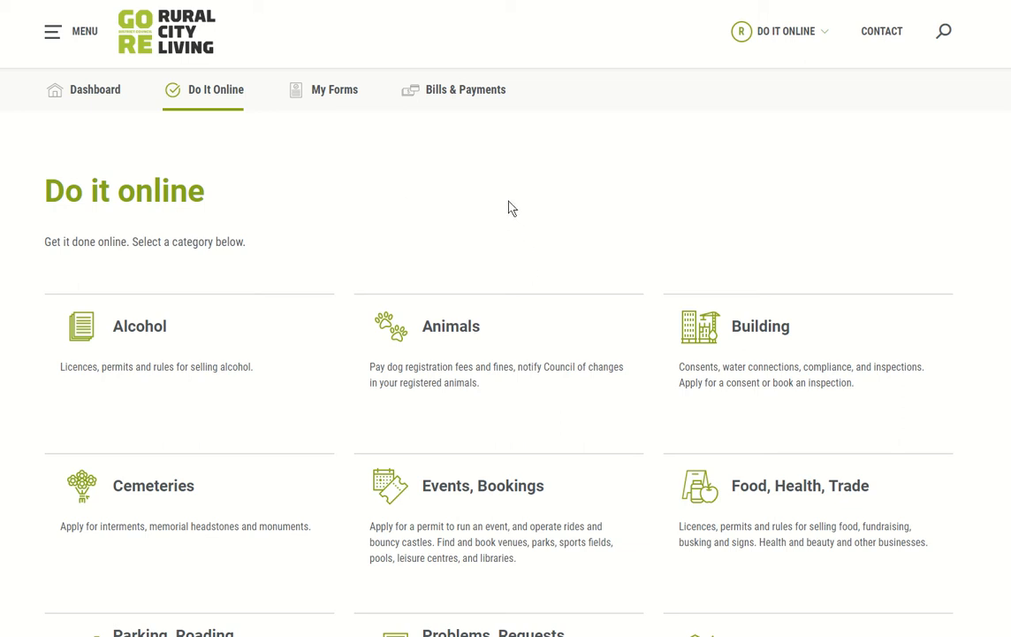
# Step: Look through the Alcohol services category
pyautogui.scroll(-2, 526, 177)
pyautogui.scroll(-1, 533, 176)
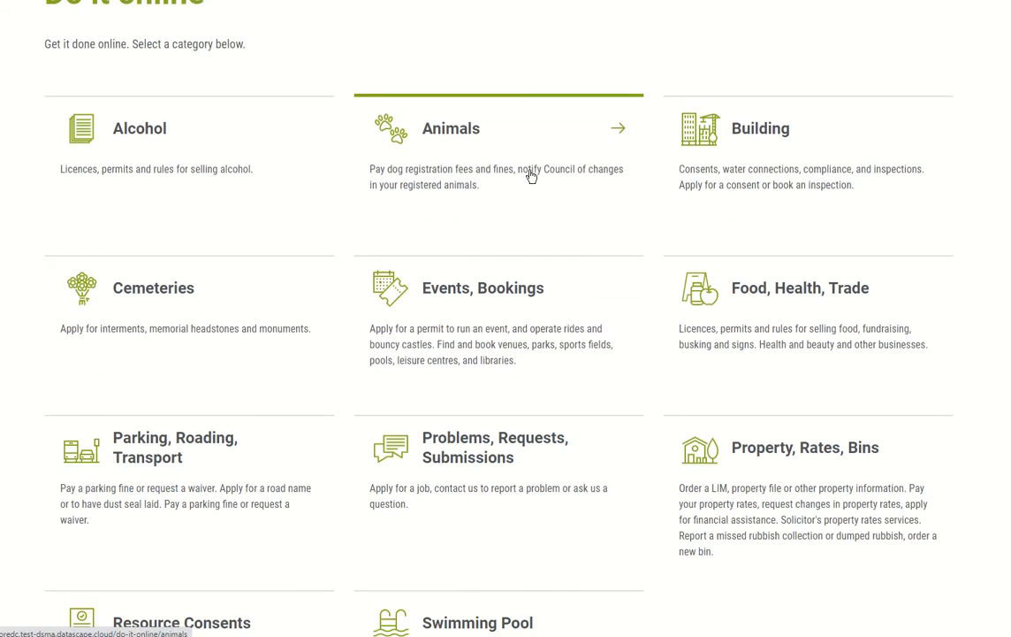
pyautogui.scroll(-1, 535, 235)
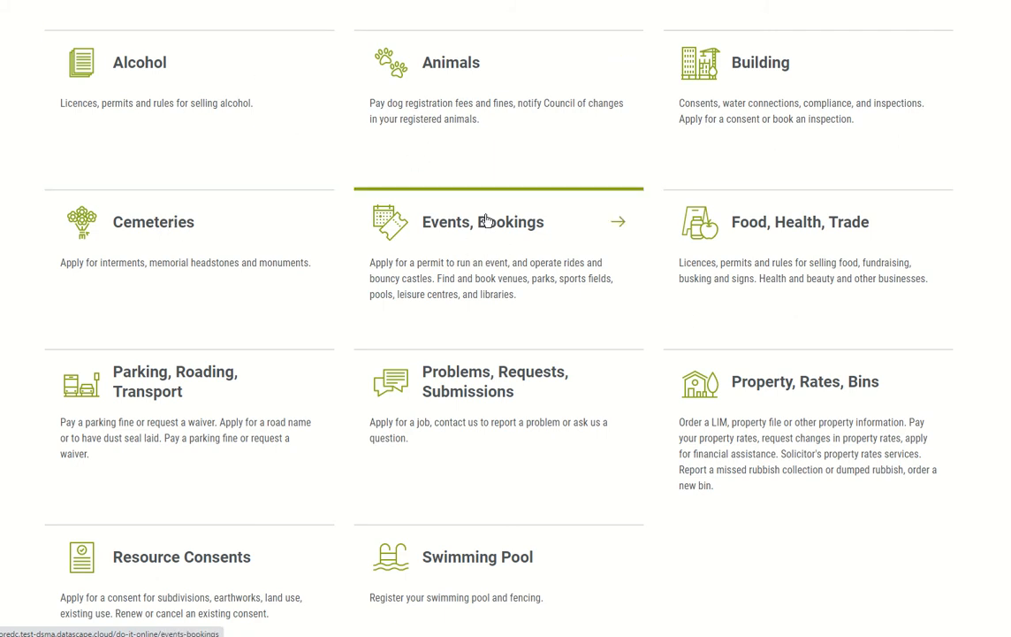
pyautogui.click(141, 84)
pyautogui.scroll(-3, 489, 156)
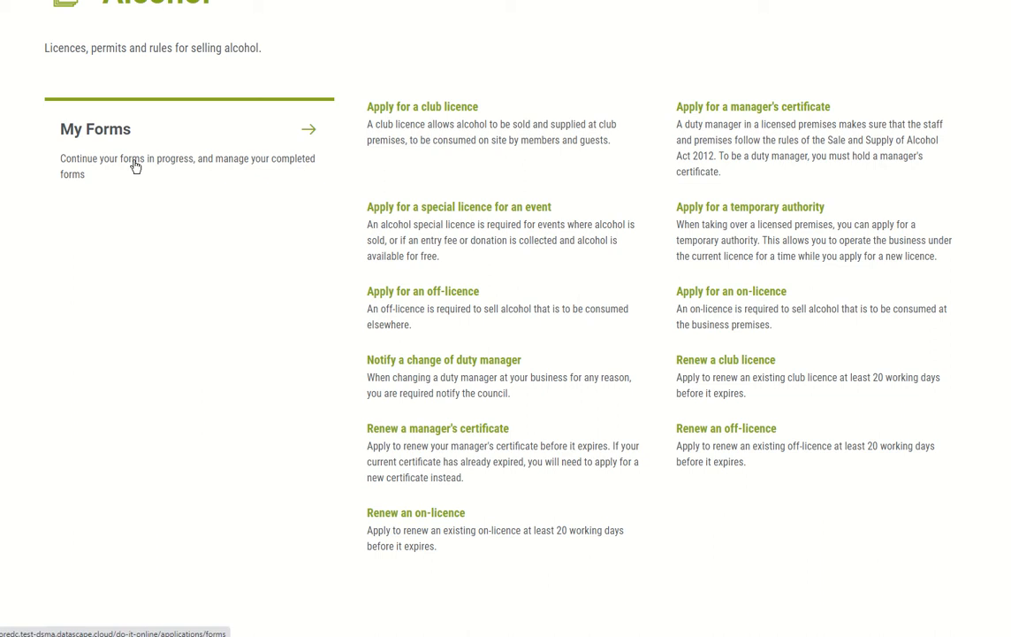
pyautogui.scroll(3, 136, 166)
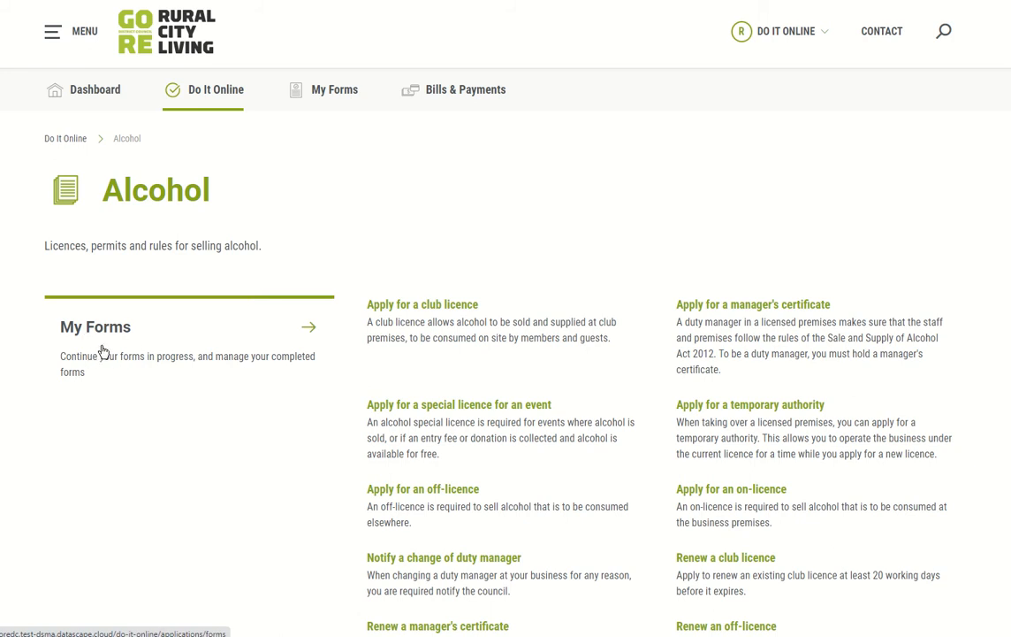
# Step: Return to the Do it online category list and open Cemeteries
pyautogui.click(65, 140)
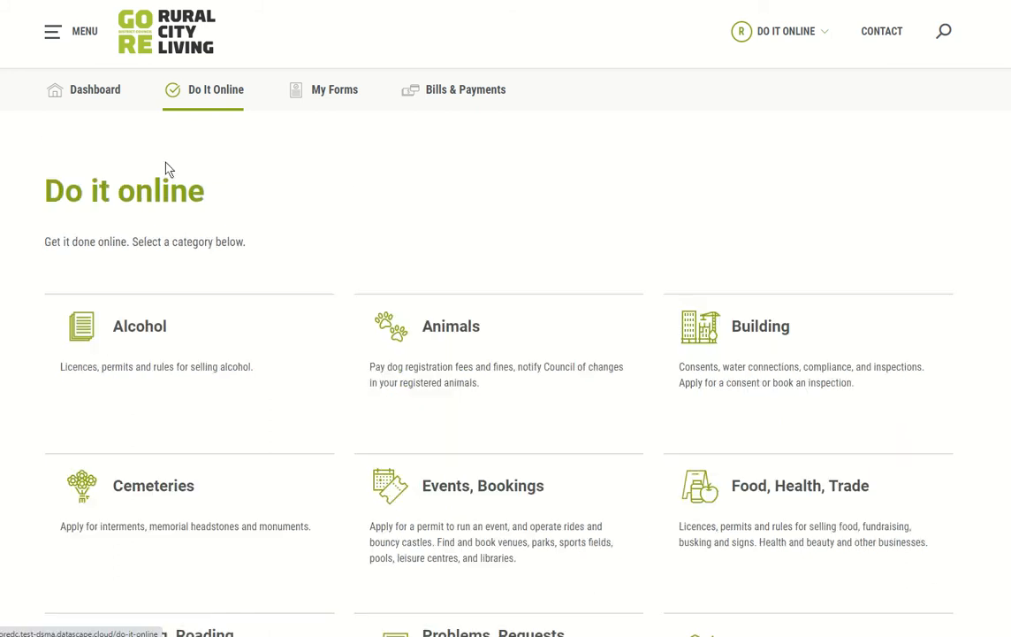
pyautogui.scroll(-3, 600, 257)
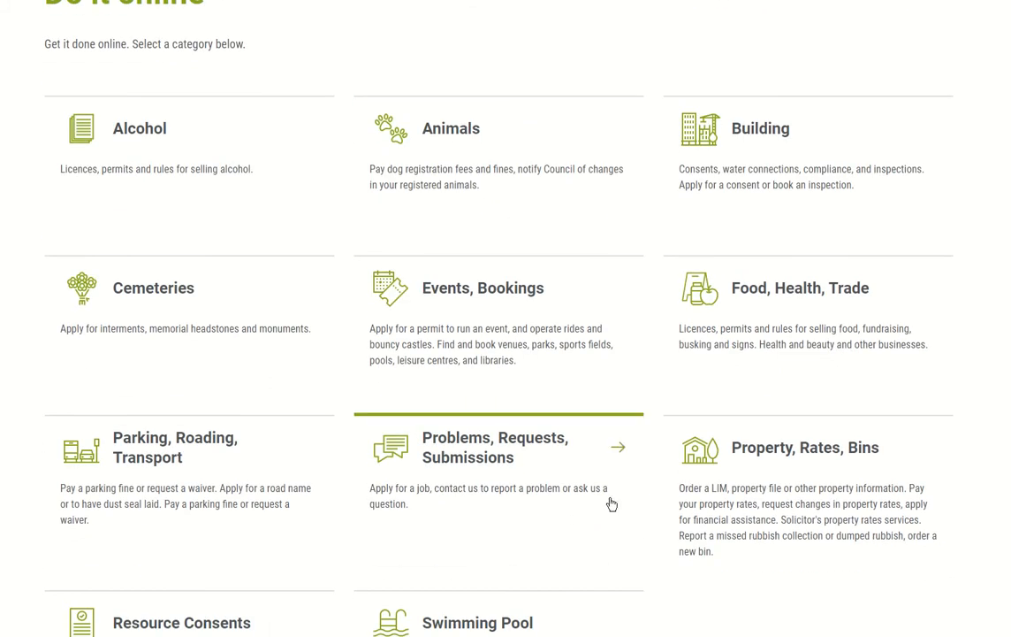
pyautogui.scroll(-1, 609, 503)
pyautogui.scroll(3, 630, 444)
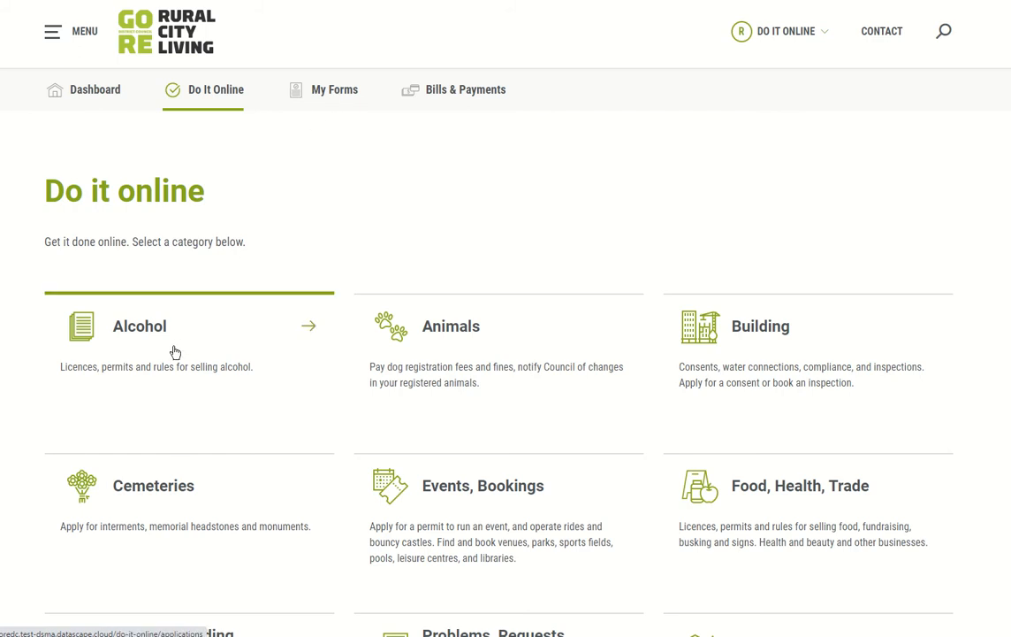
pyautogui.click(152, 526)
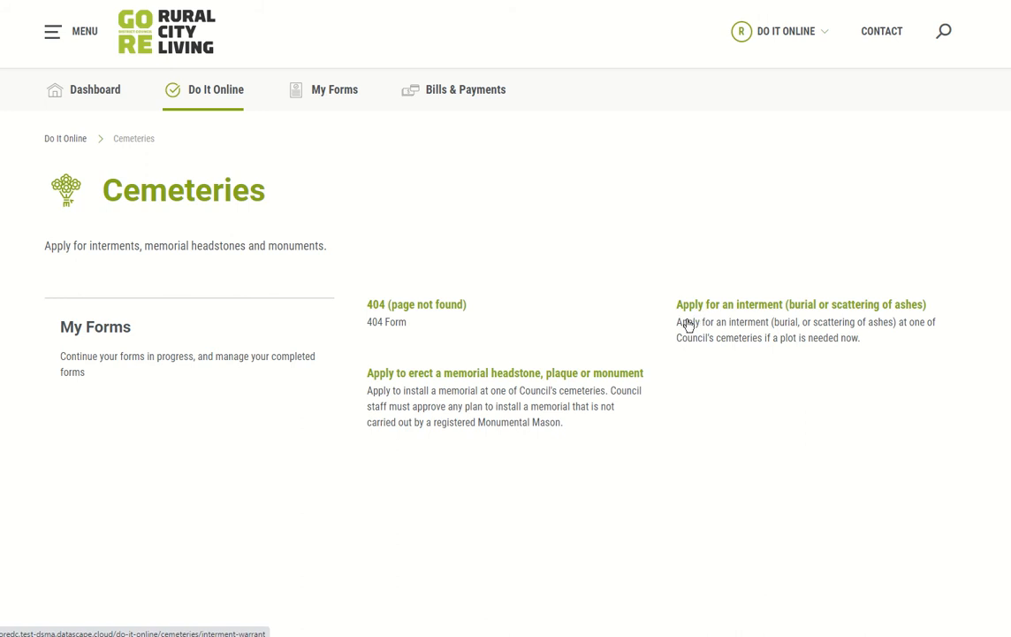
# Step: Start an interment application as a private arrangement with the declaration accepted
pyautogui.click(784, 308)
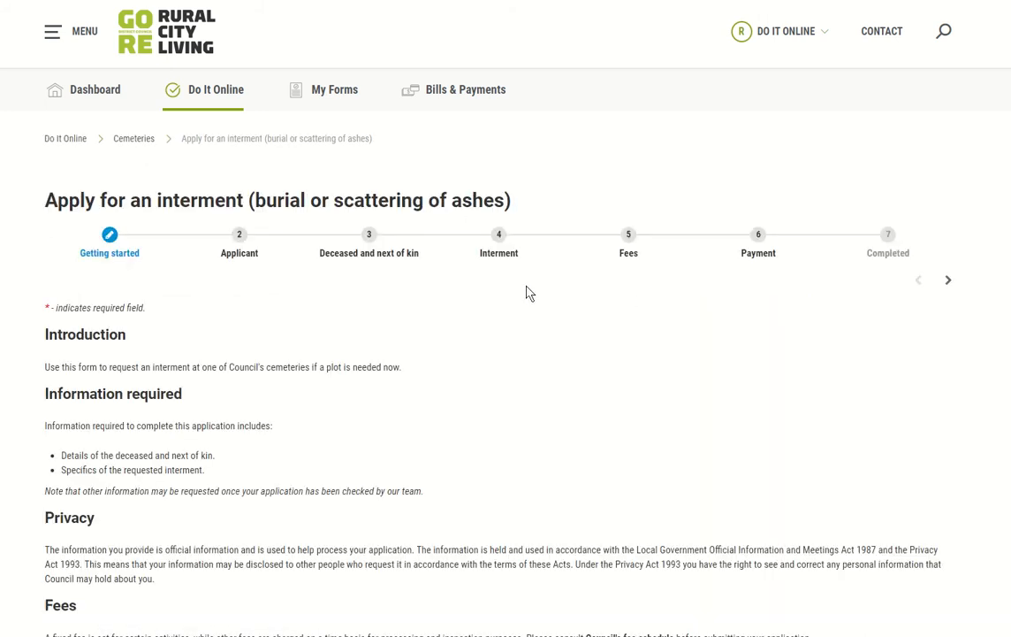
pyautogui.scroll(-3, 434, 301)
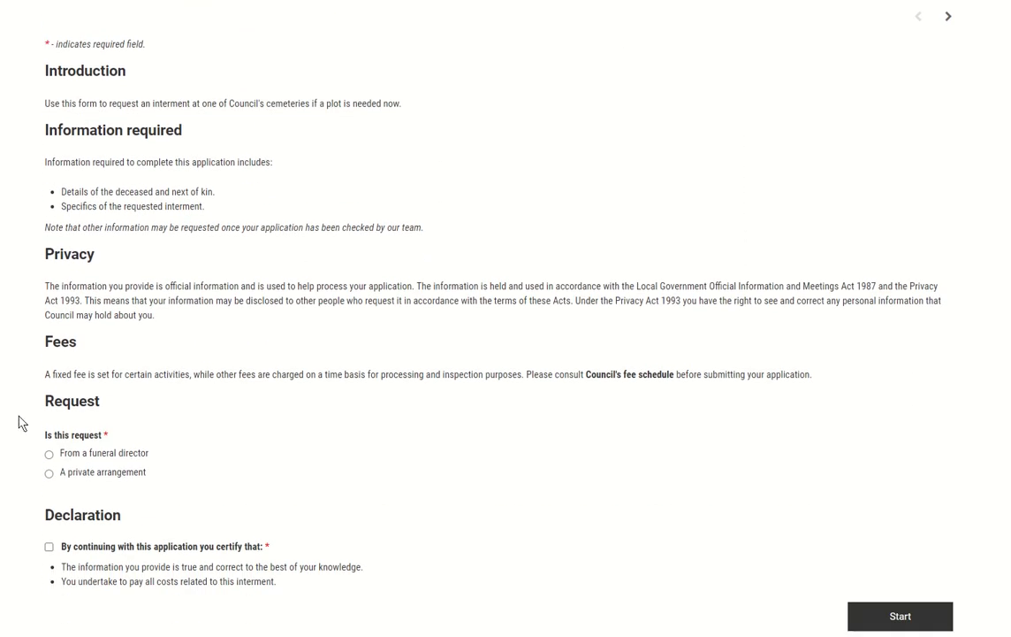
pyautogui.click(97, 462)
pyautogui.click(111, 547)
pyautogui.scroll(1, 392, 548)
pyautogui.scroll(-2, 460, 478)
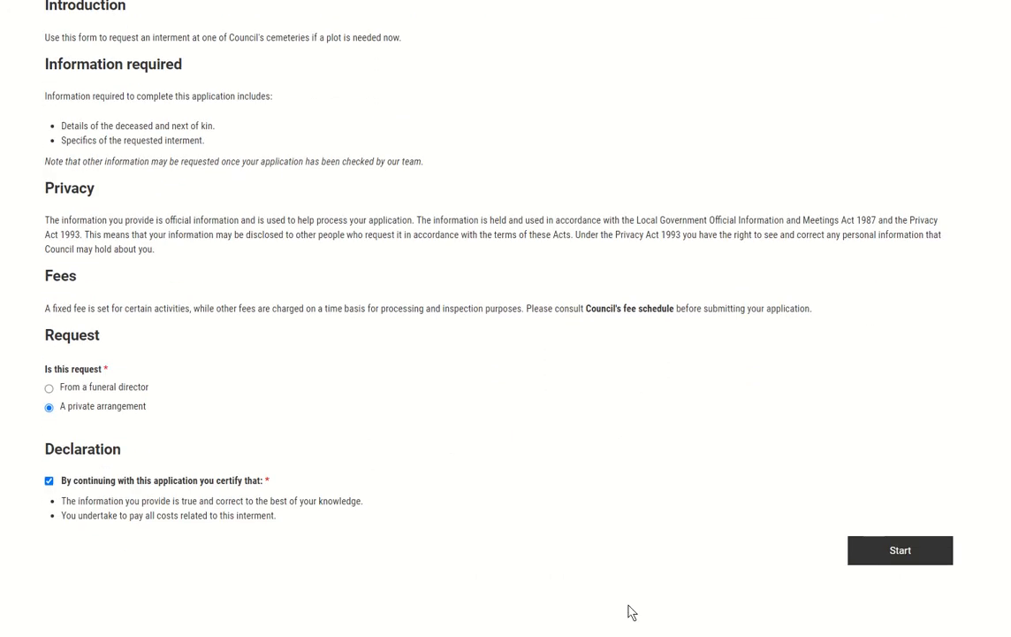
pyautogui.click(907, 562)
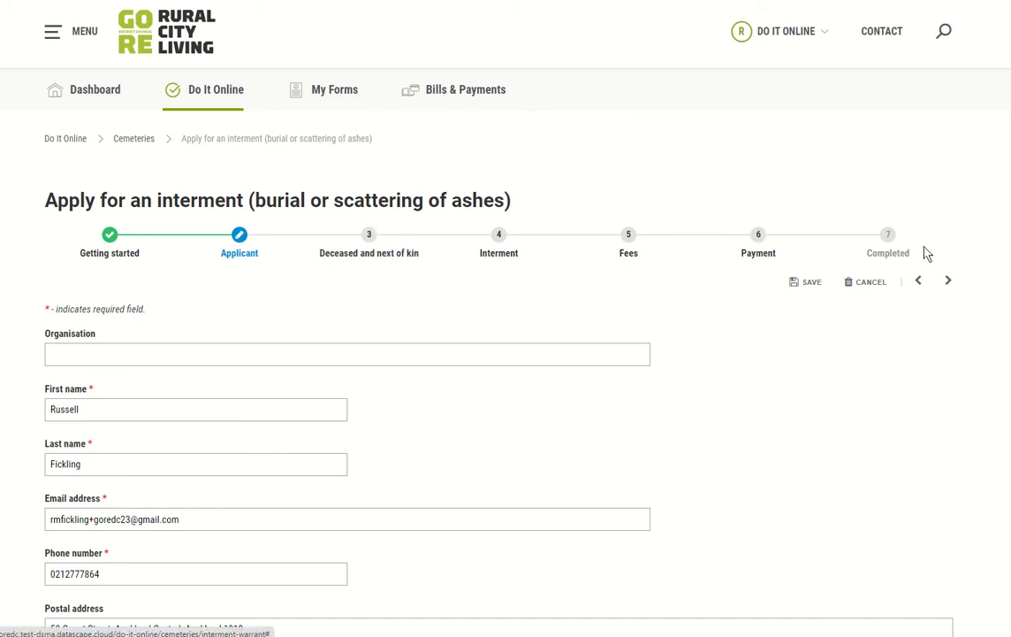
# Step: Accept the prefilled applicant details and continue to the deceased details
pyautogui.scroll(-1, 596, 305)
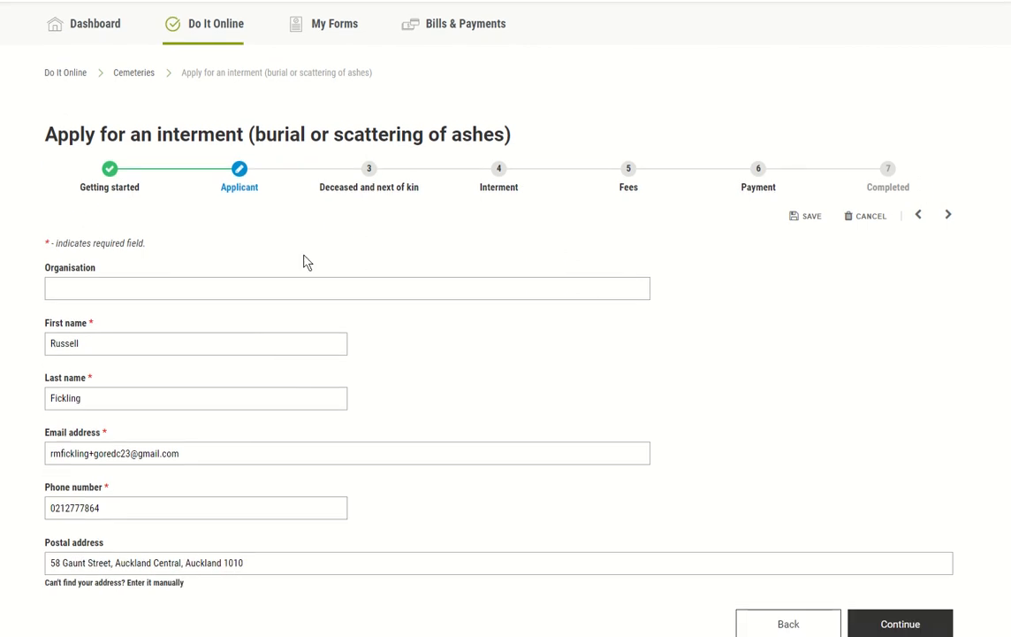
pyautogui.scroll(-1, 249, 228)
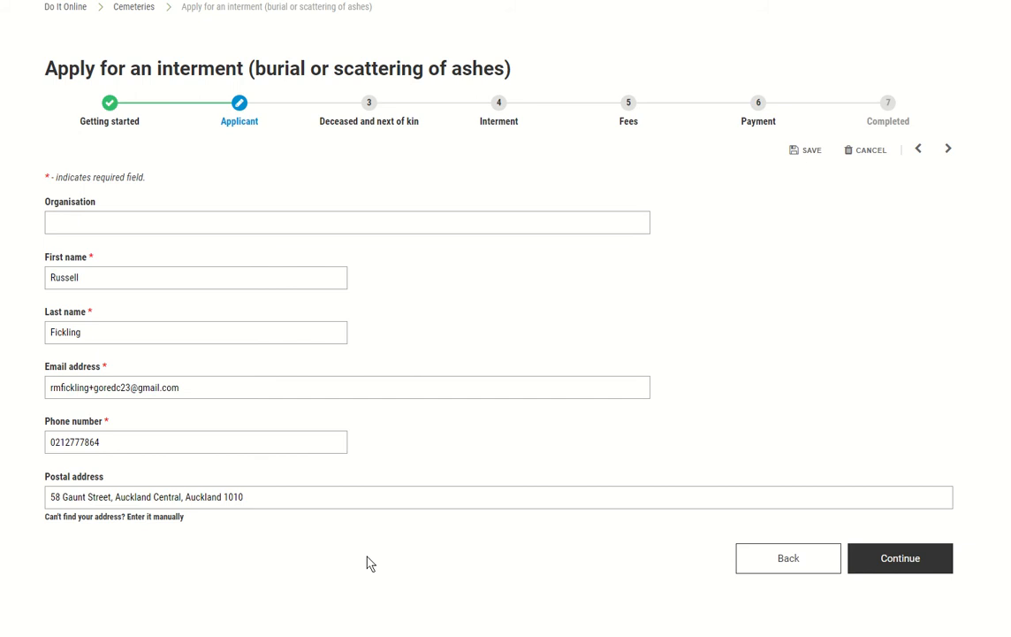
pyautogui.click(900, 566)
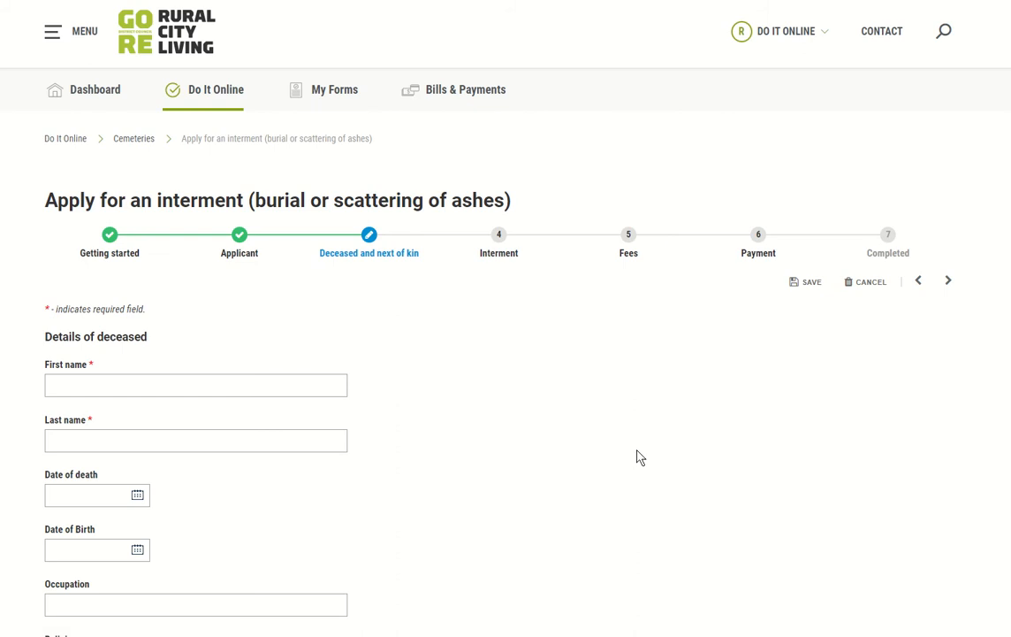
# Step: Enter the deceased's first and last names and save the interment draft
pyautogui.scroll(-5, 645, 386)
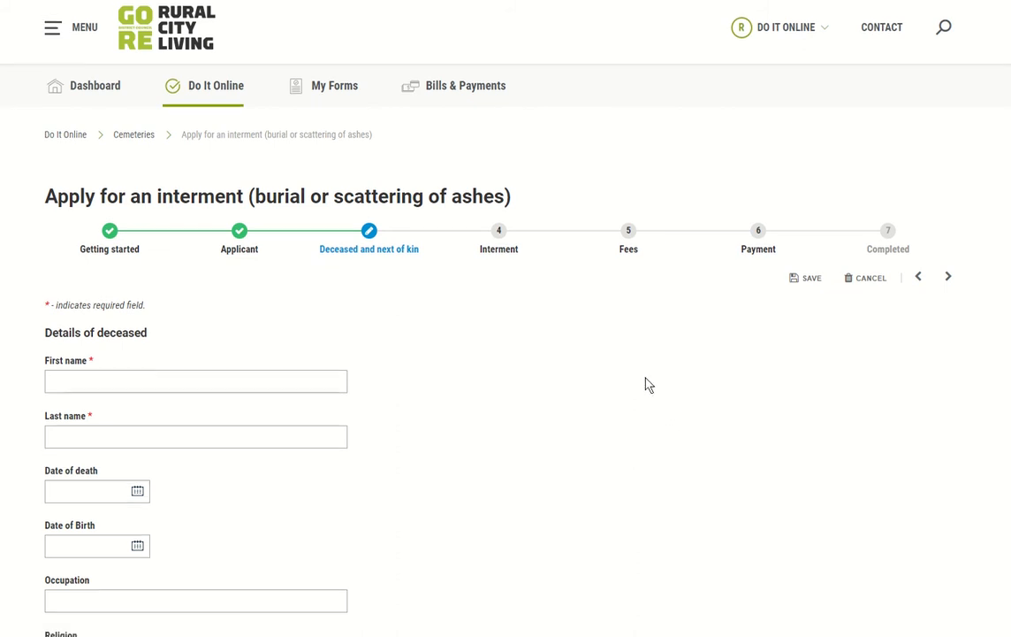
pyautogui.scroll(-3, 648, 385)
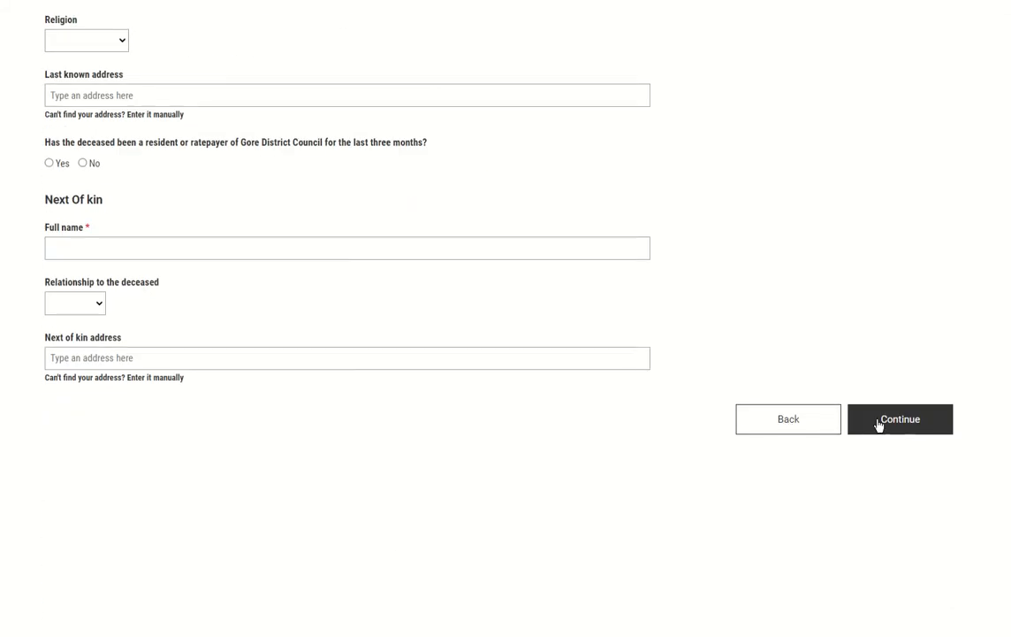
pyautogui.scroll(8, 854, 380)
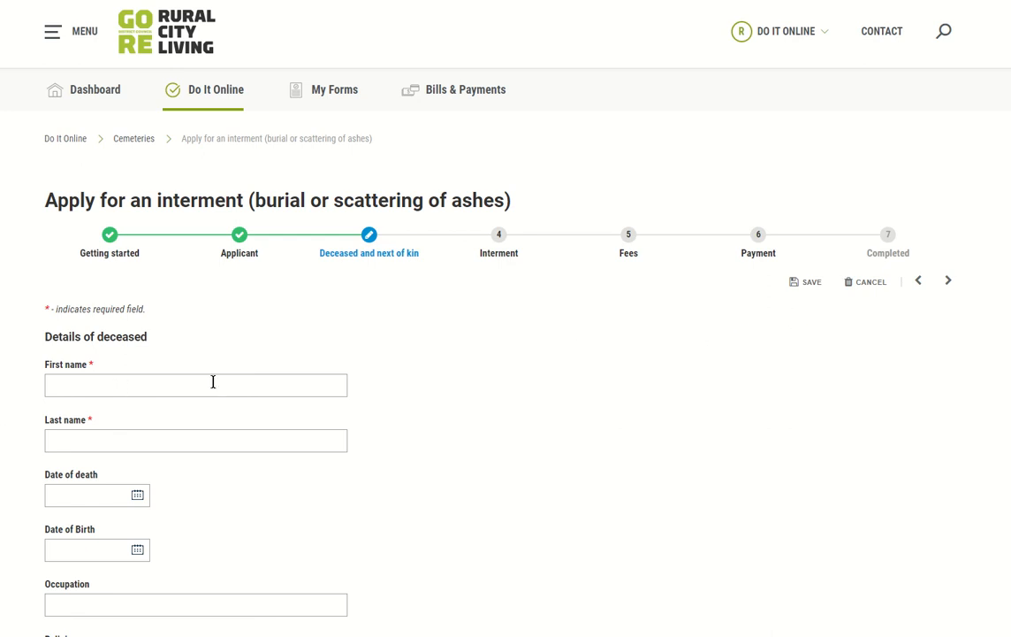
pyautogui.click(144, 387)
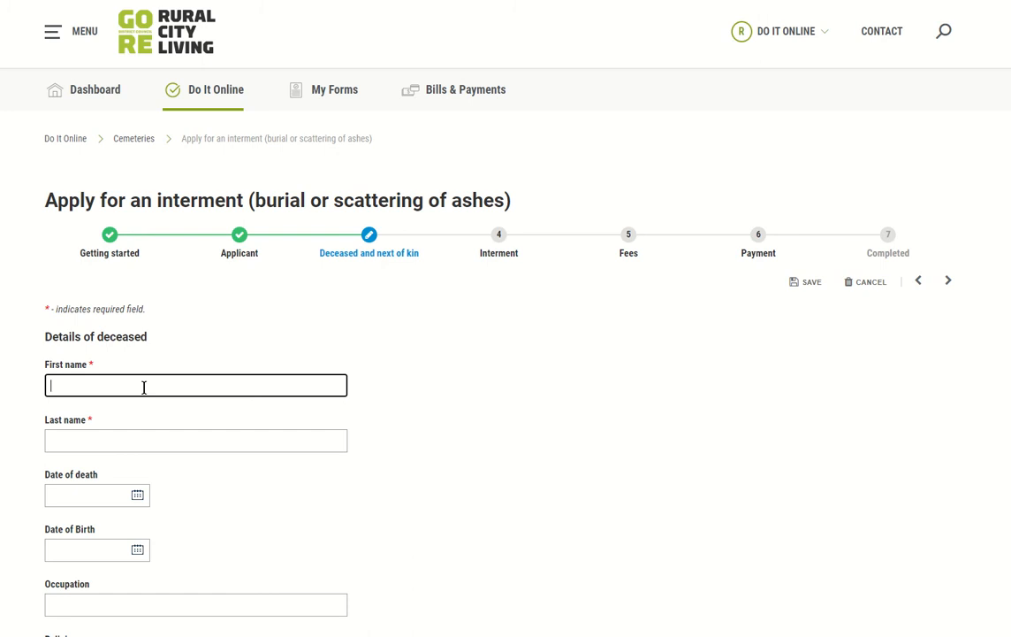
pyautogui.write('Bob')
pyautogui.press('Tab')
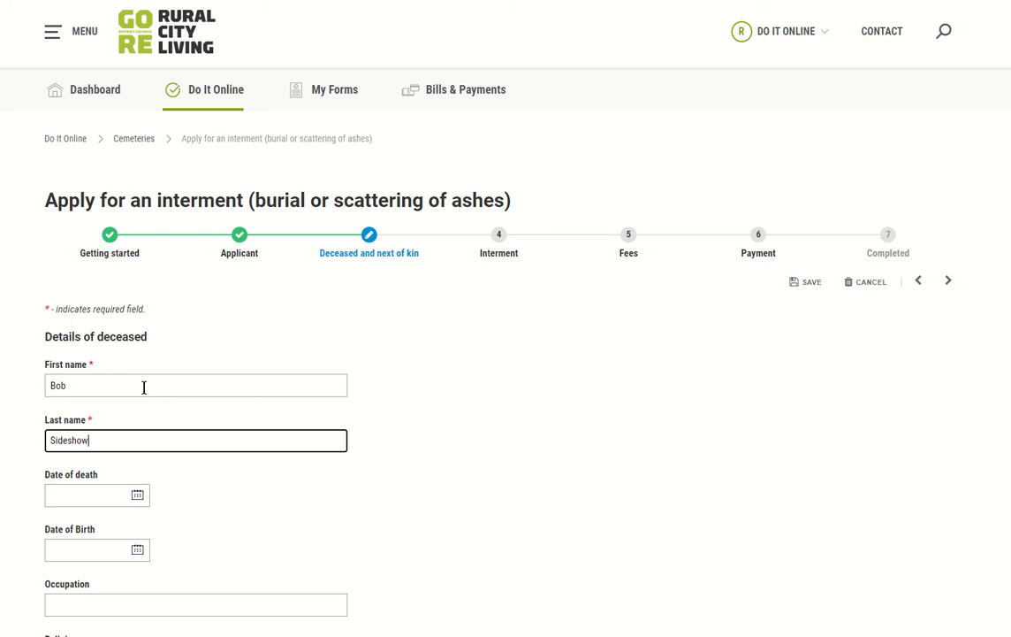
pyautogui.press('Tab')
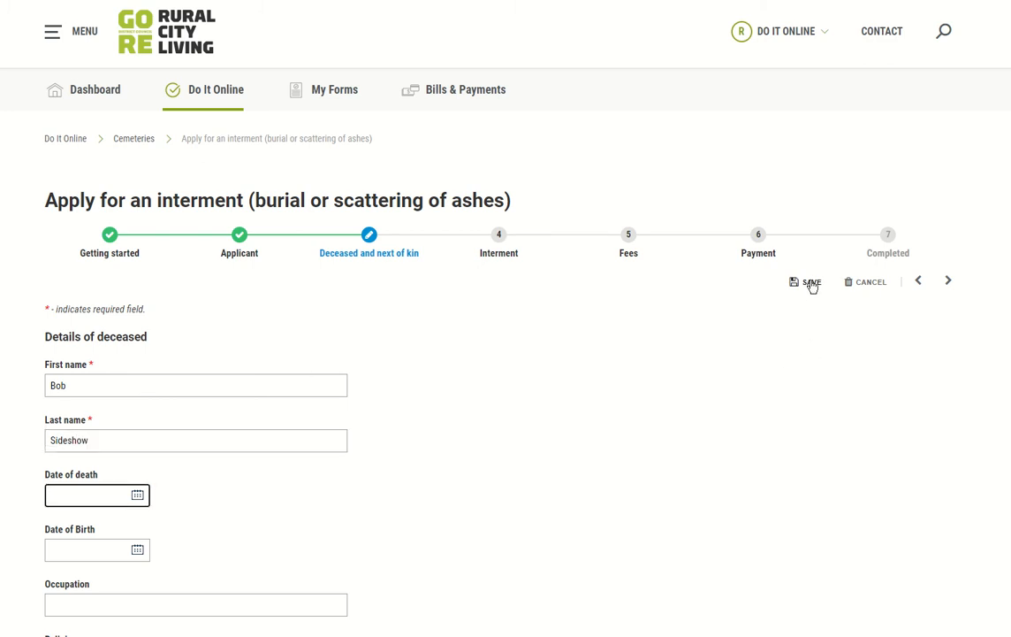
pyautogui.click(809, 283)
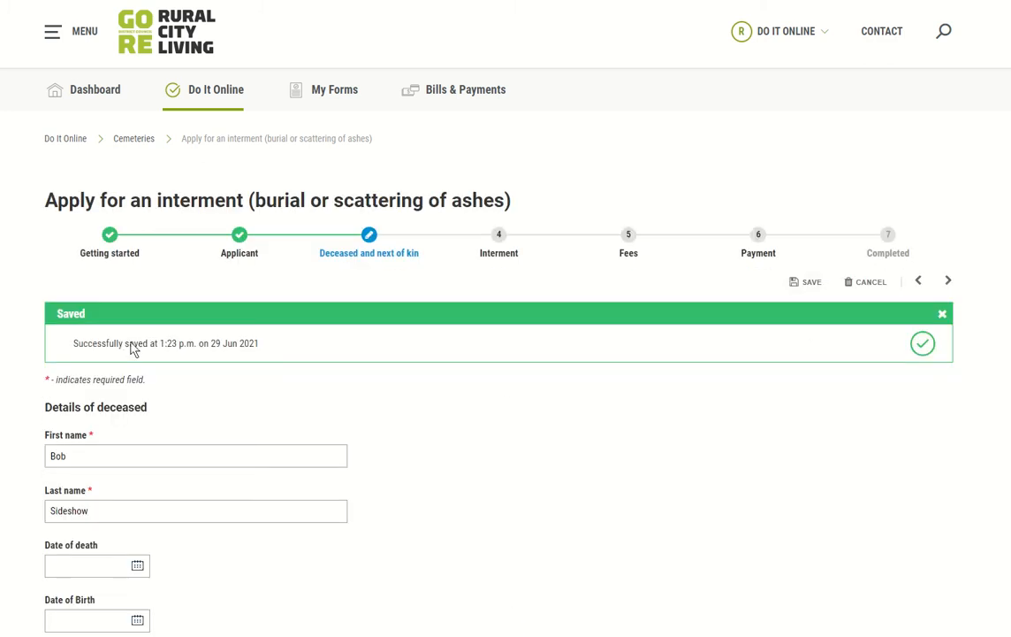
pyautogui.scroll(-1, 462, 372)
pyautogui.scroll(1, 466, 375)
# Step: From My Forms, open the summary page of the draft interment application
pyautogui.click(328, 95)
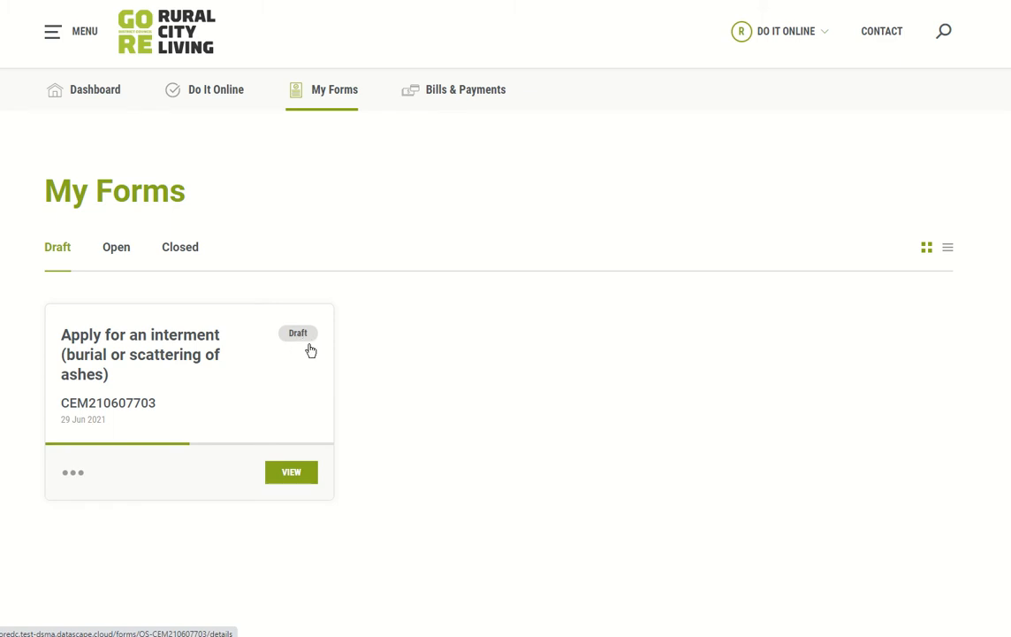
pyautogui.click(75, 474)
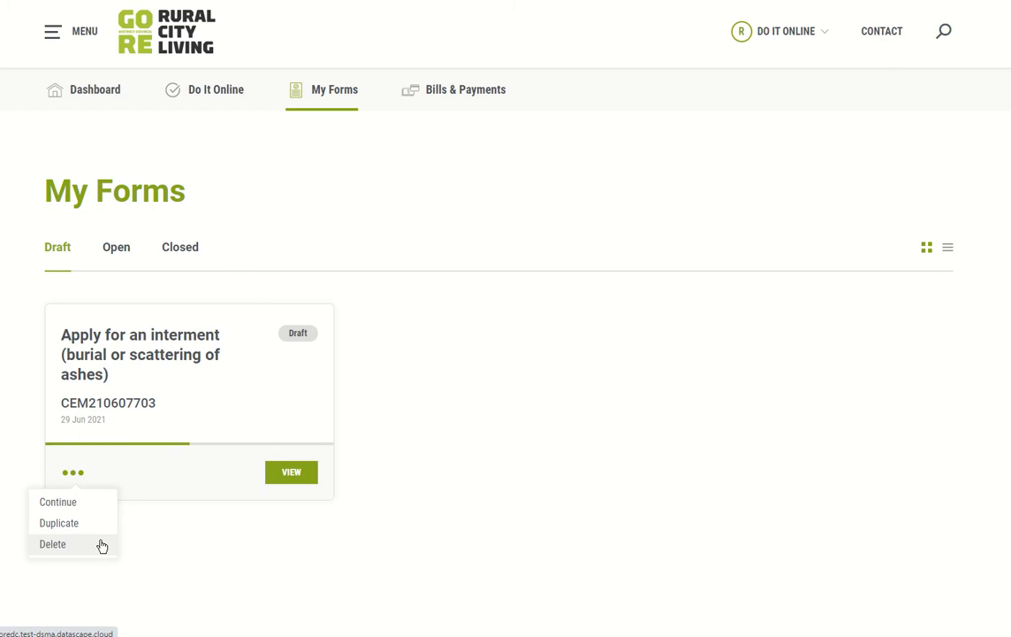
pyautogui.click(442, 542)
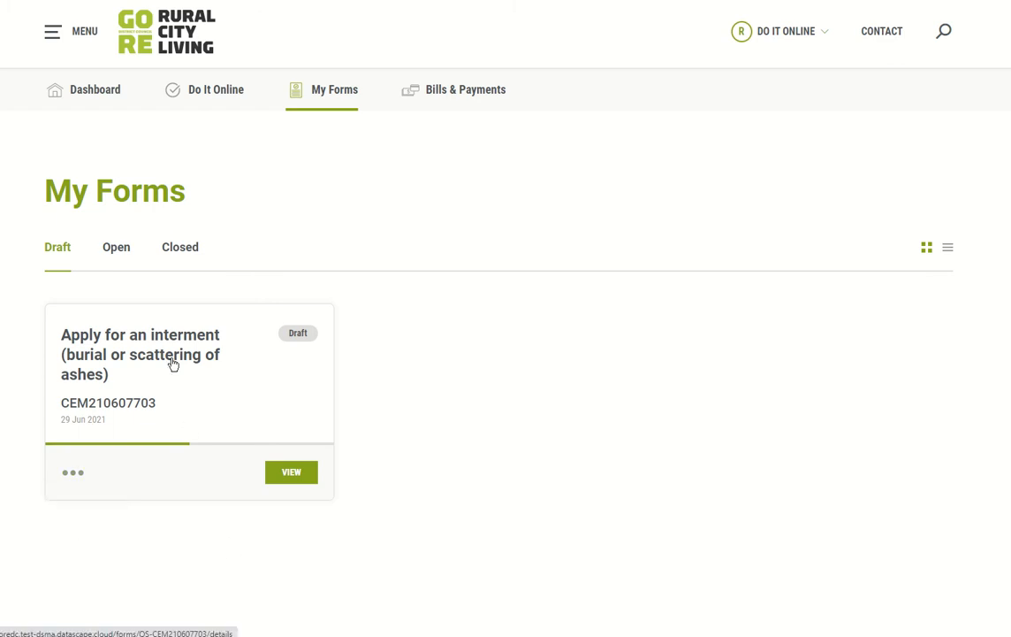
pyautogui.click(298, 474)
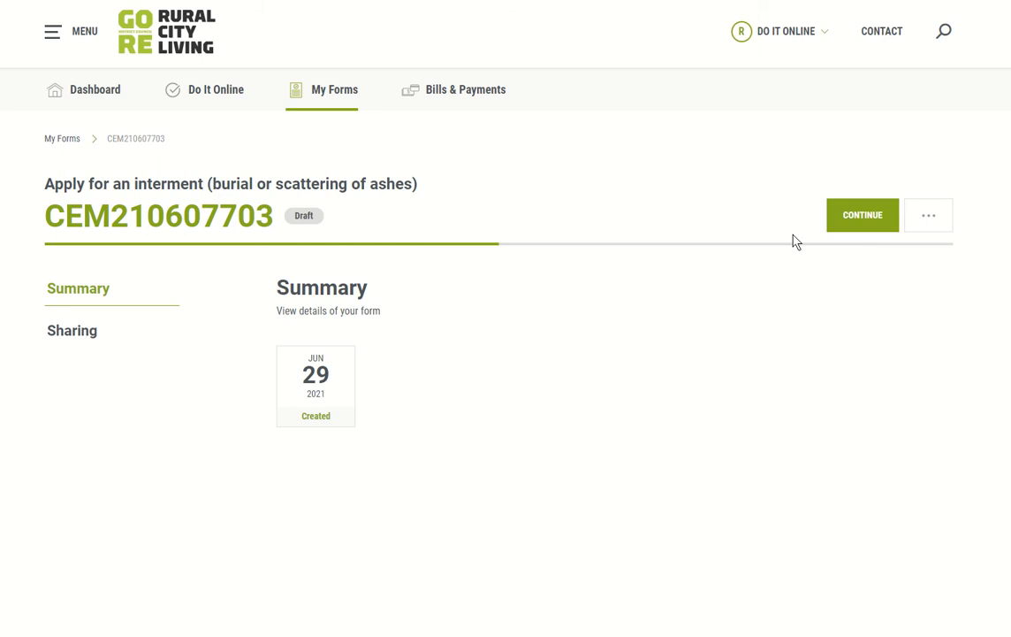
# Step: Open the Sharing page of the draft interment form
pyautogui.click(925, 218)
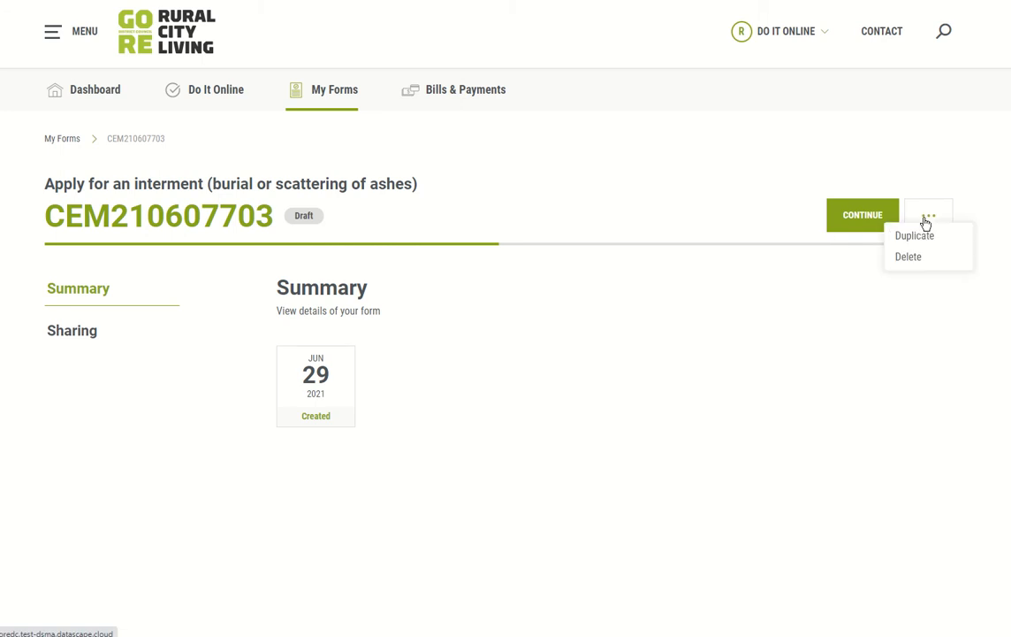
pyautogui.click(793, 298)
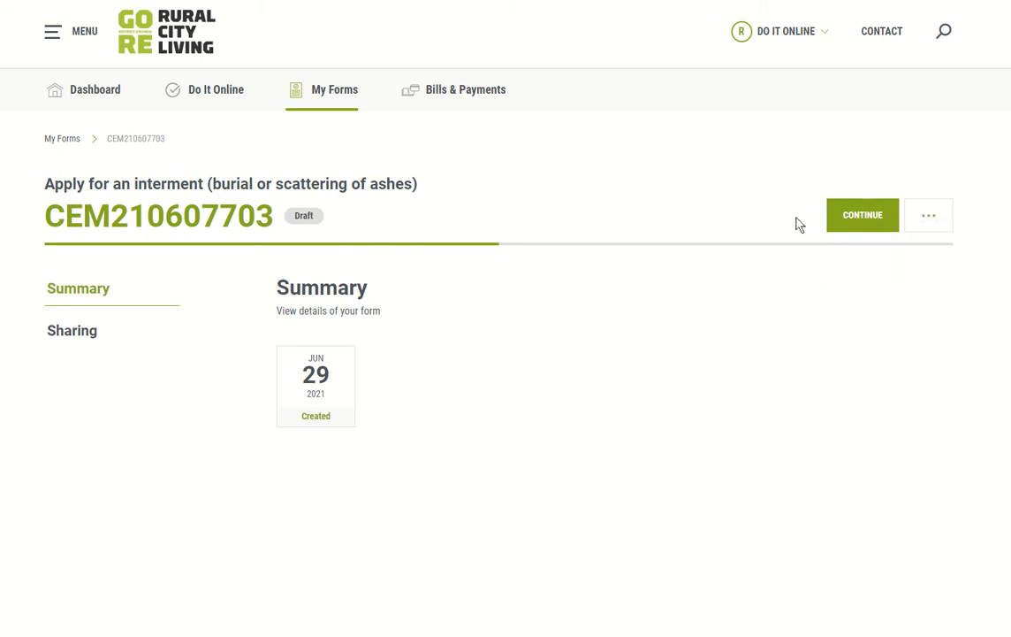
pyautogui.click(77, 336)
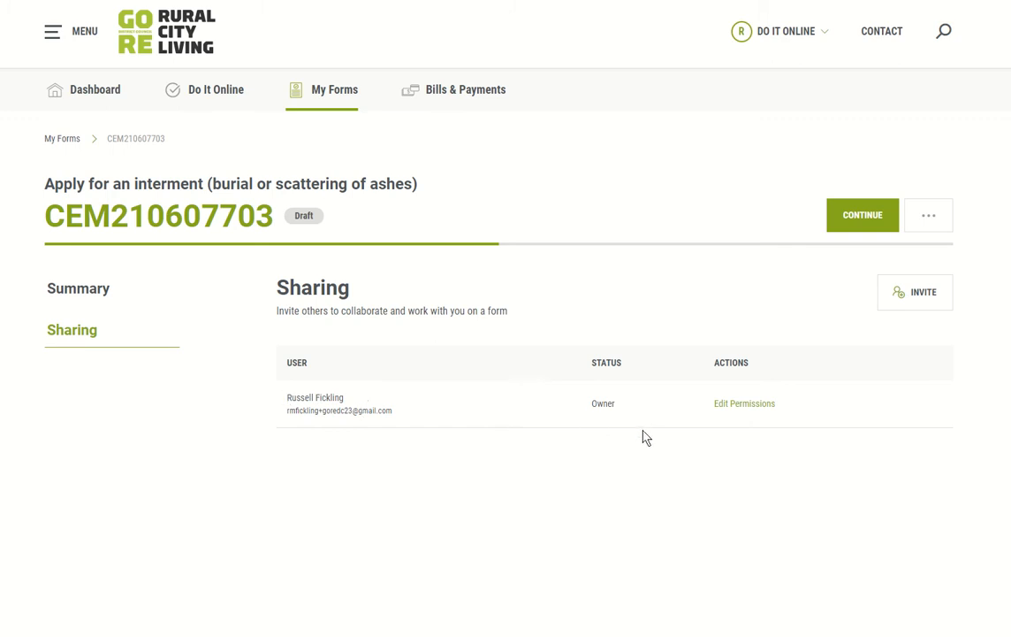
# Step: Invite the collaborator's e-mail address with the message 'Hey, can you help me fill in th…'
pyautogui.click(924, 300)
pyautogui.click(333, 169)
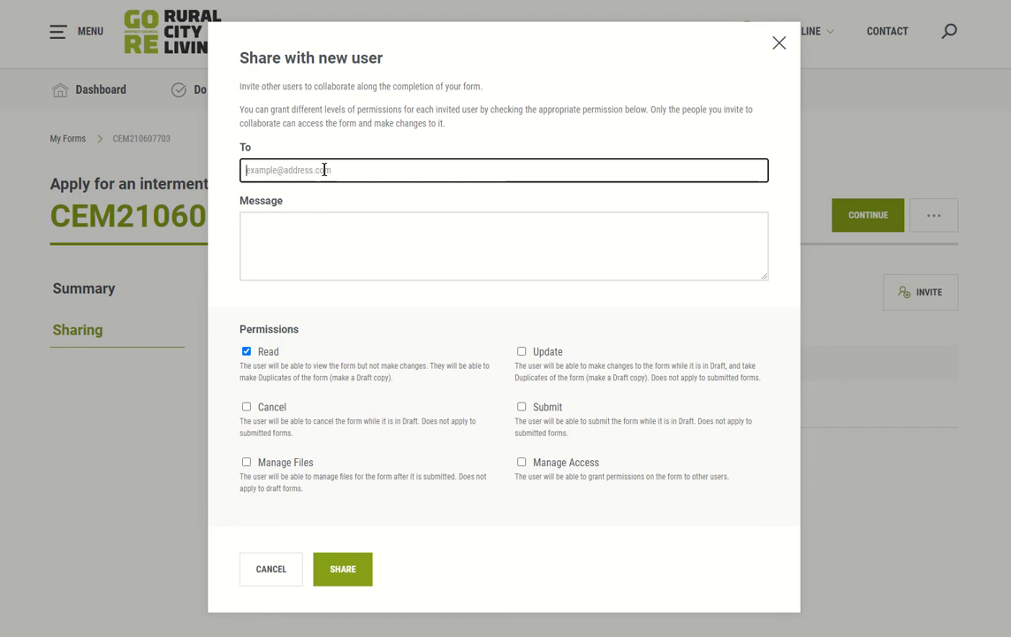
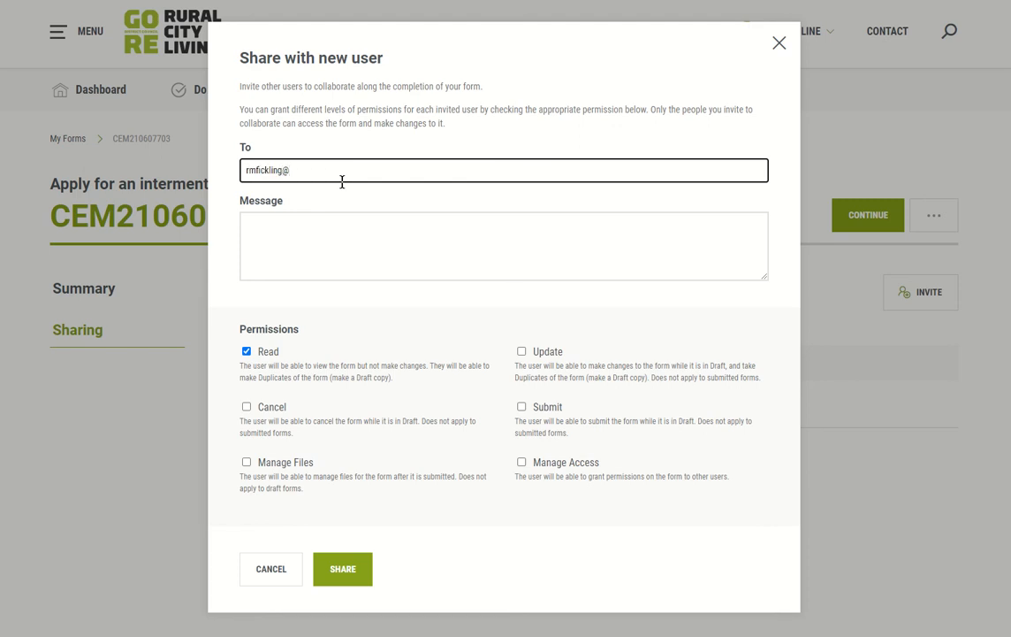
pyautogui.press('Tab')
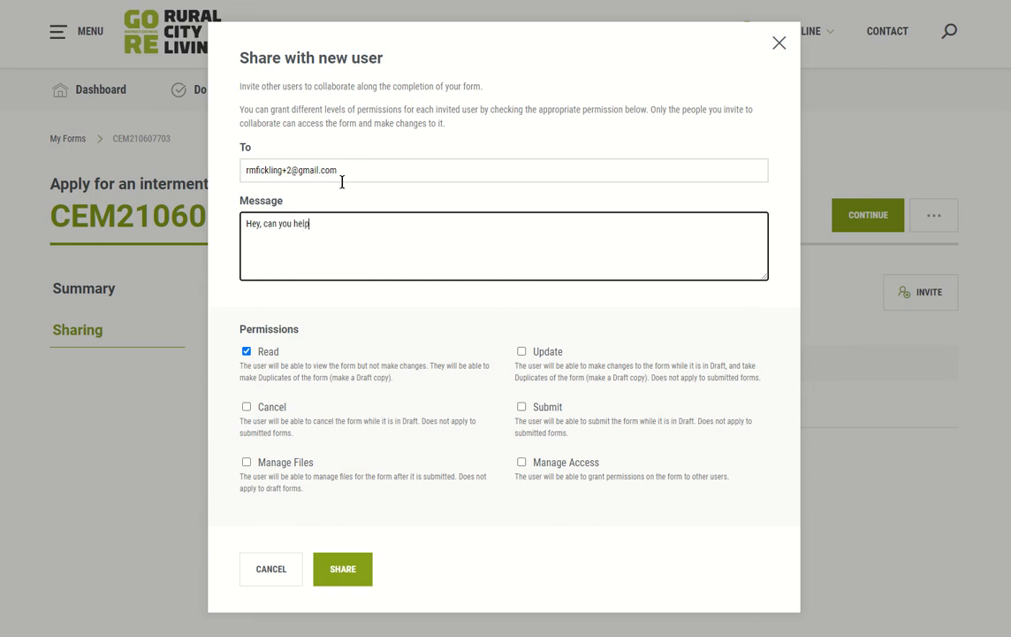
pyautogui.write('Hey, can you help me fill in this application?')
# Step: Grant the invitee Update permission, leaving Submit unticked, and send the invitation
pyautogui.click(521, 352)
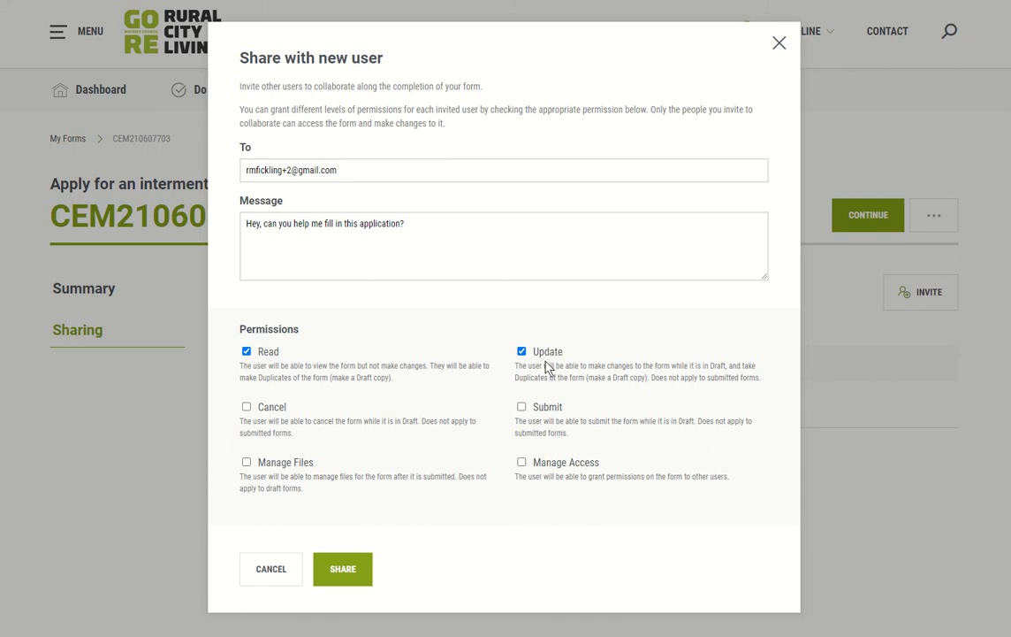
pyautogui.click(522, 409)
pyautogui.click(523, 410)
pyautogui.click(336, 573)
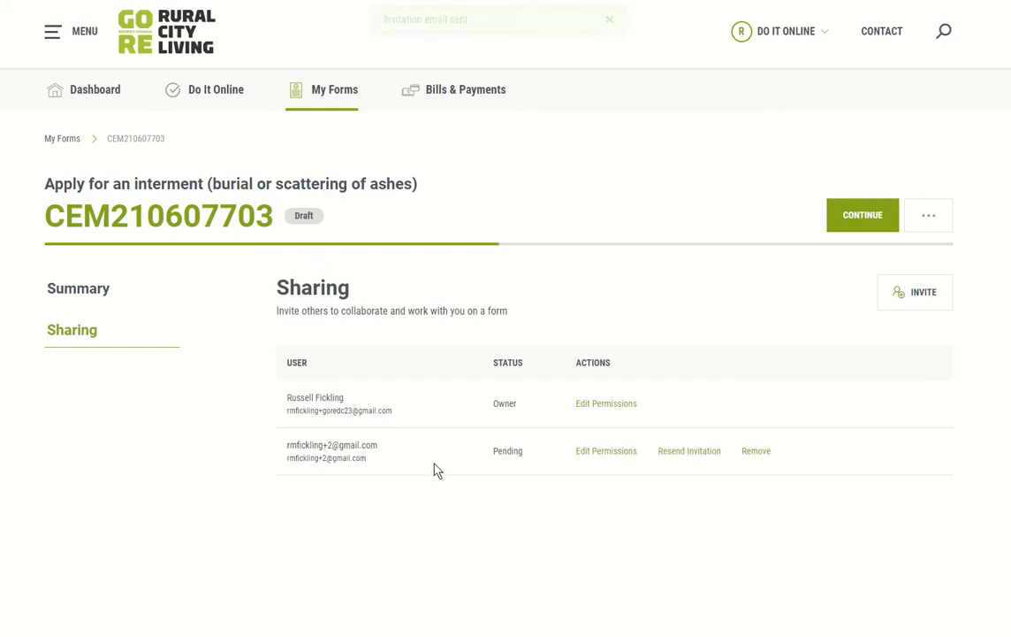
# Step: Highlight the invitee's Pending status in the Sharing table
pyautogui.doubleClick(502, 451)
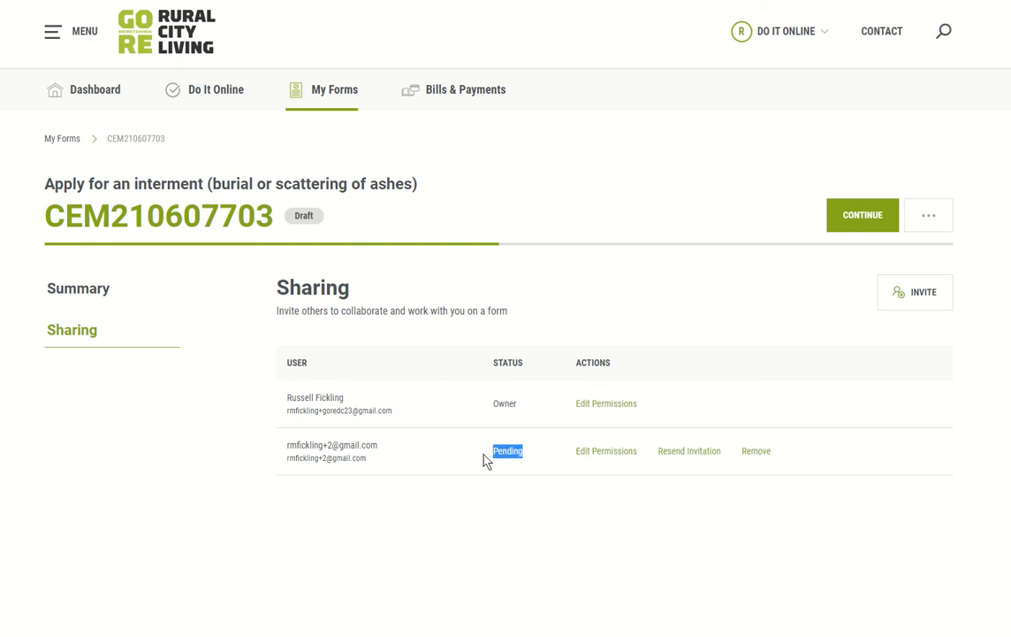
pyautogui.click(486, 460)
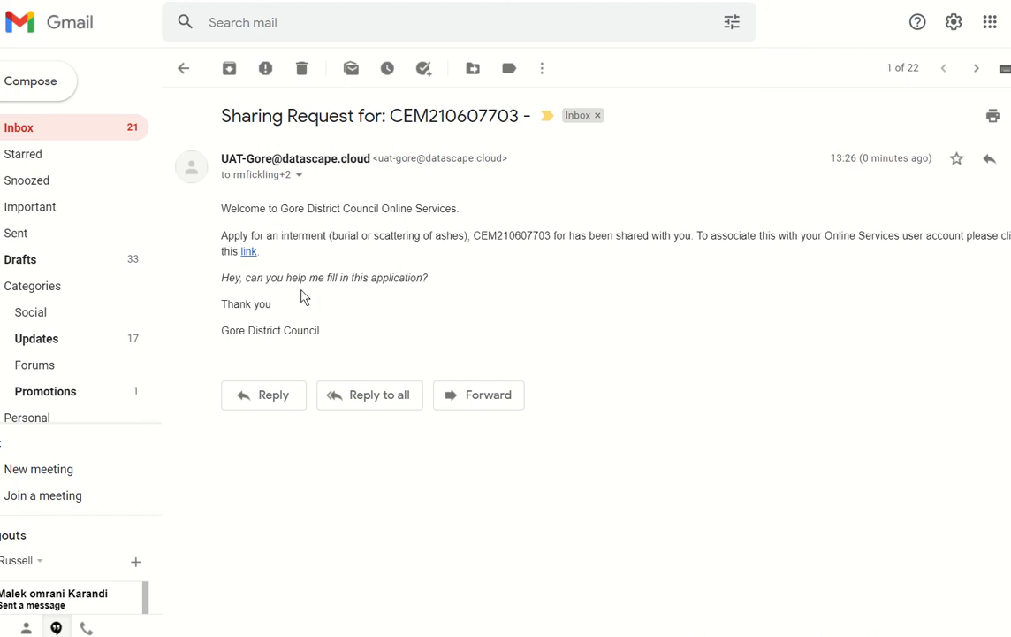
# Step: Highlight the shared-form sentence and the help request message in the sharing e-mail
pyautogui.moveTo(221, 236); pyautogui.dragTo(690, 232)
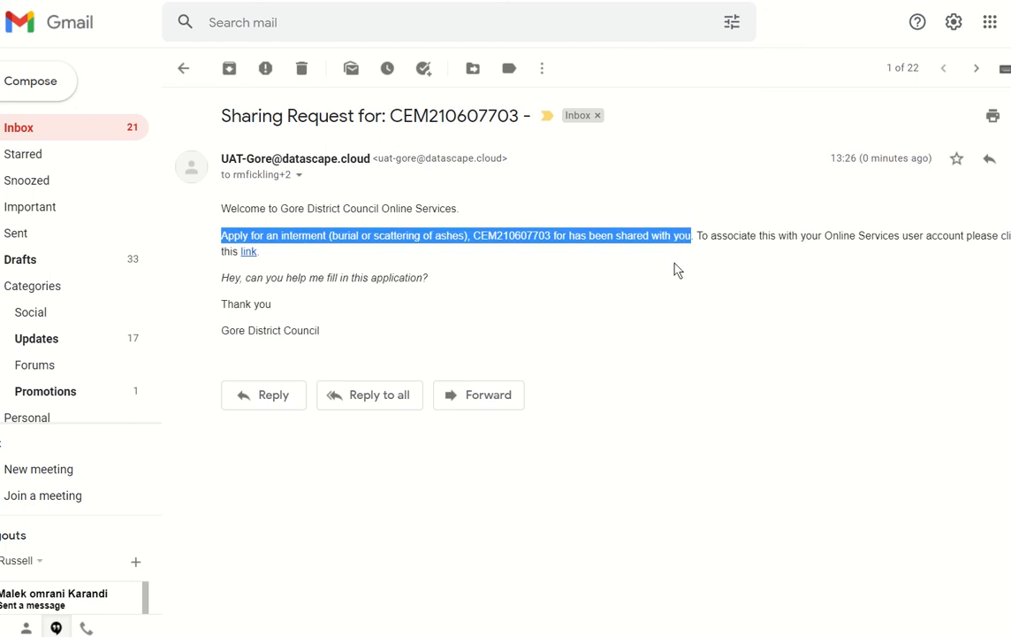
pyautogui.click(651, 257)
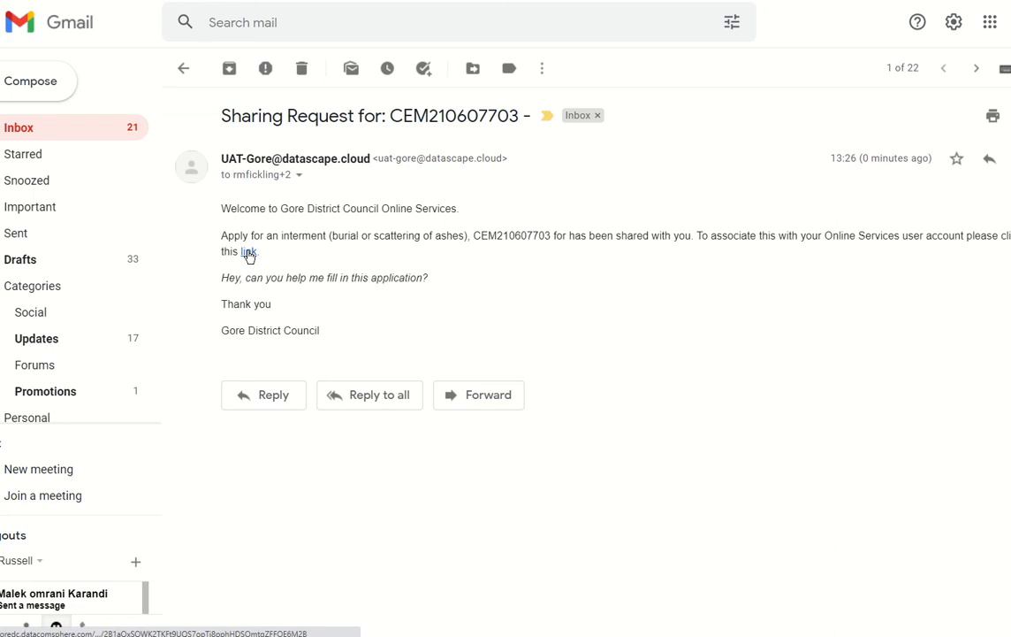
pyautogui.moveTo(221, 277); pyautogui.dragTo(431, 280)
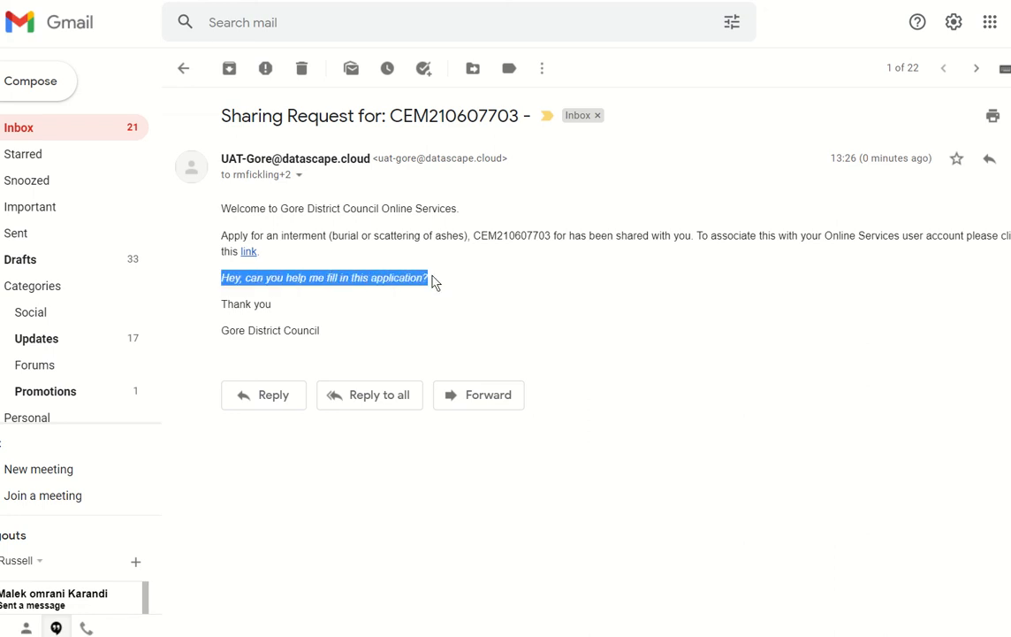
pyautogui.click(433, 285)
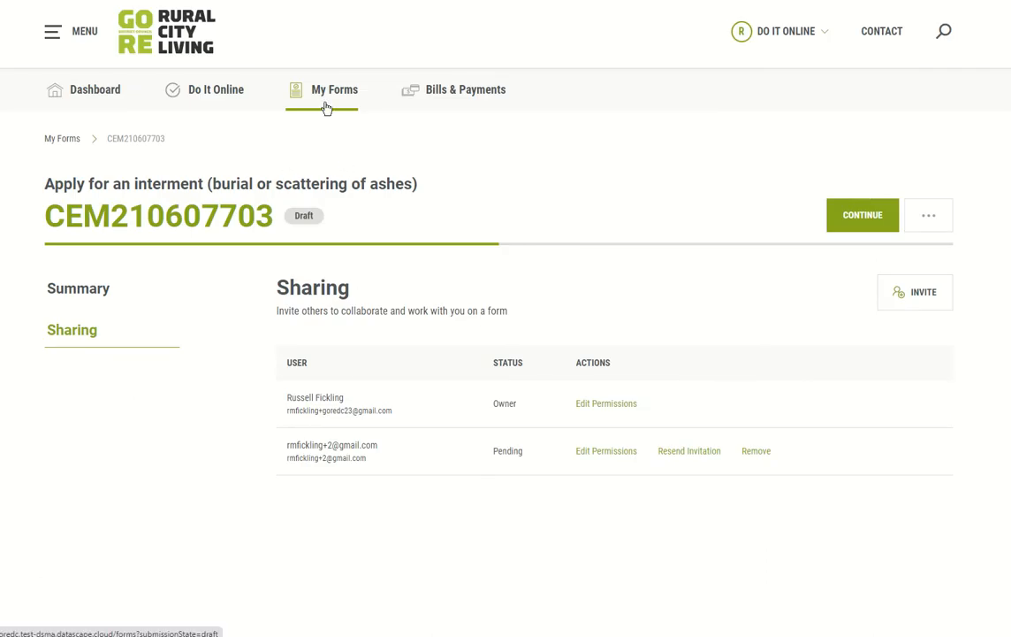
pyautogui.click(327, 104)
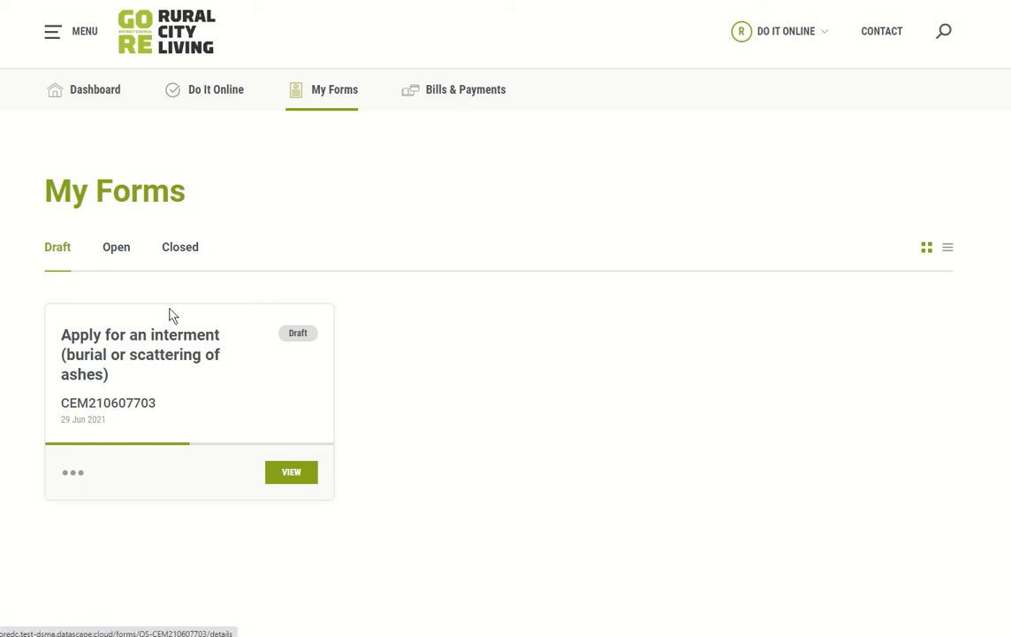
pyautogui.click(158, 366)
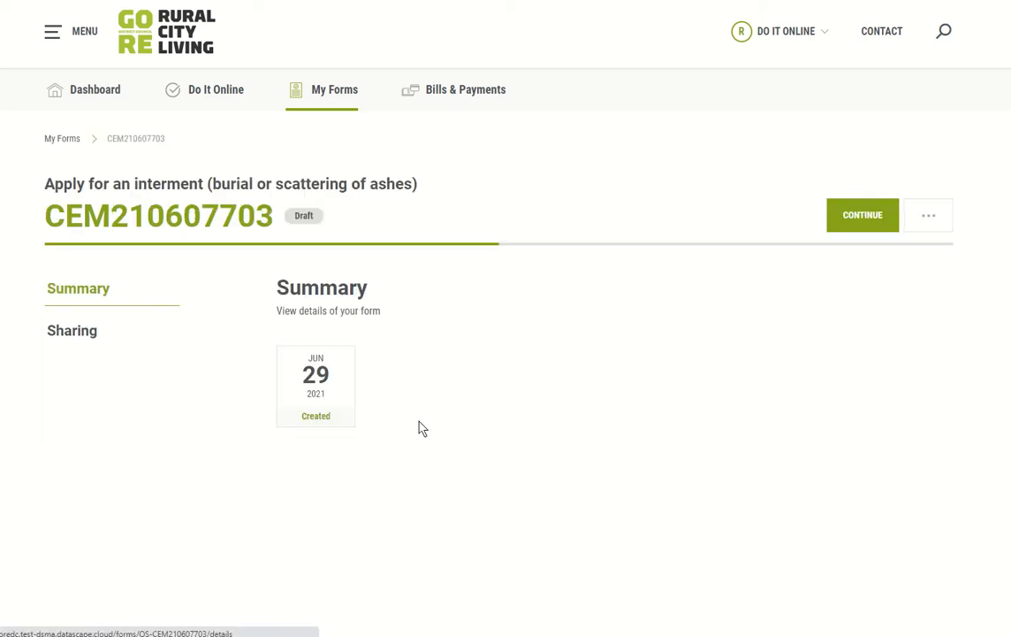
pyautogui.click(865, 217)
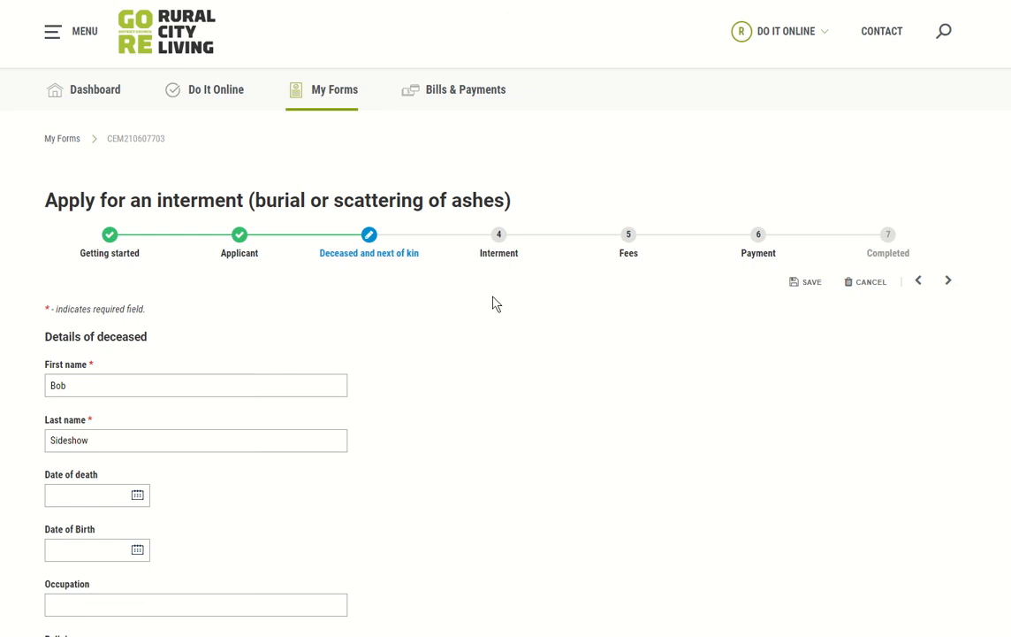
# Step: Set the date of death to 18 June 2021 and answer Yes to the resident/ratepayer question
pyautogui.scroll(-3, 493, 303)
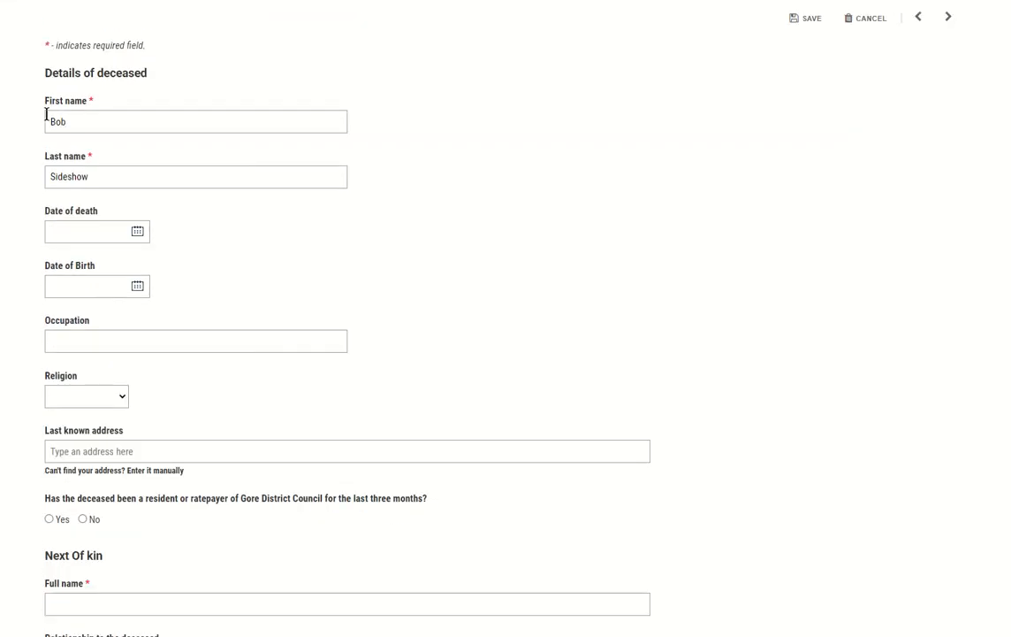
pyautogui.click(137, 231)
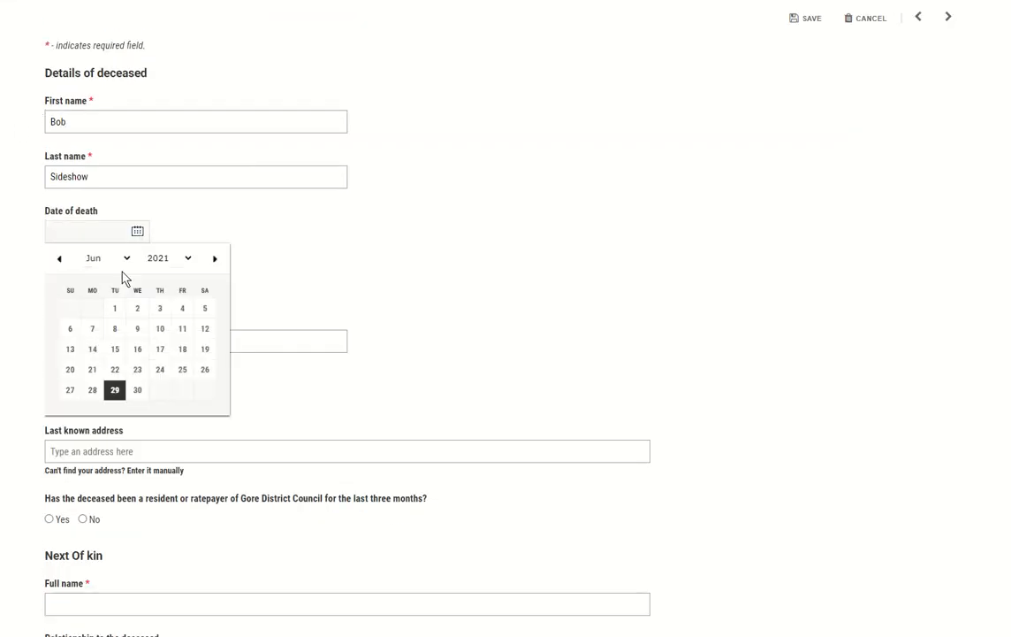
pyautogui.click(182, 349)
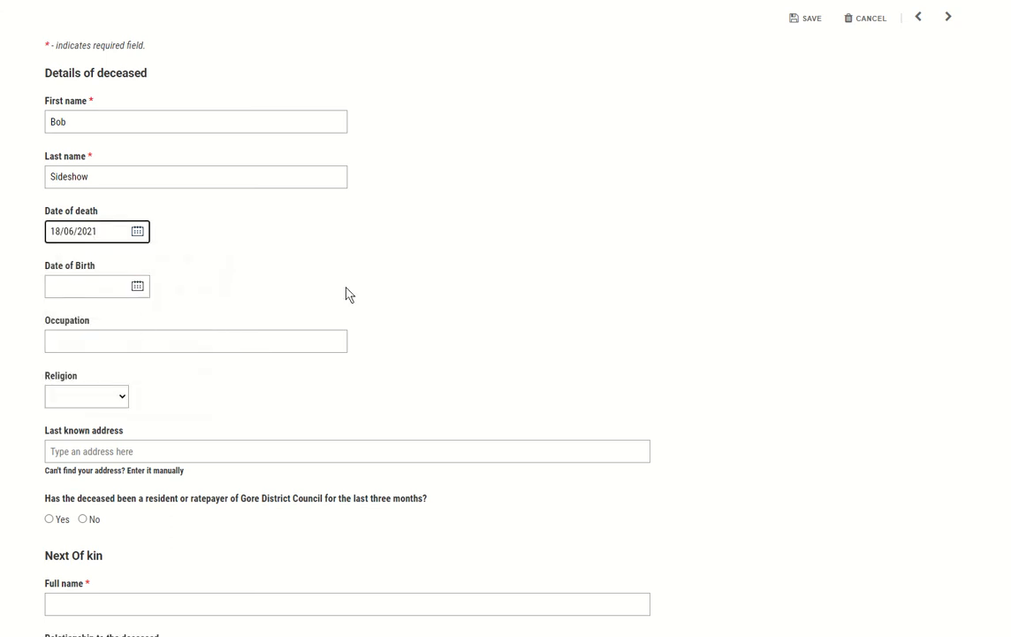
pyautogui.scroll(-2, 263, 300)
pyautogui.scroll(-2, 177, 283)
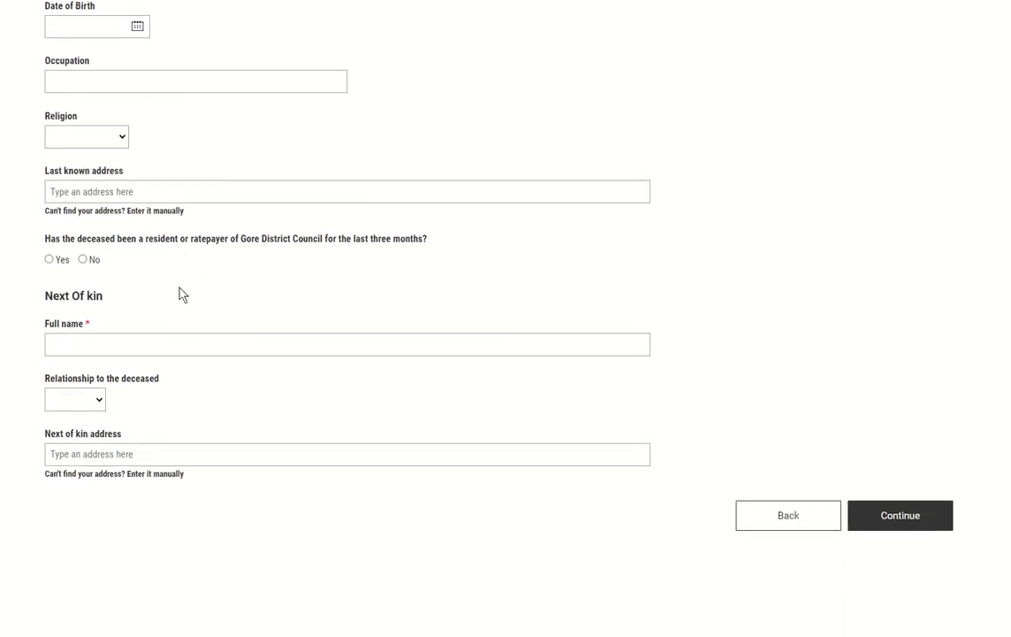
pyautogui.click(49, 255)
# Step: Enter the next of kin's full name with relationship Friend and continue to the Interment step
pyautogui.click(81, 341)
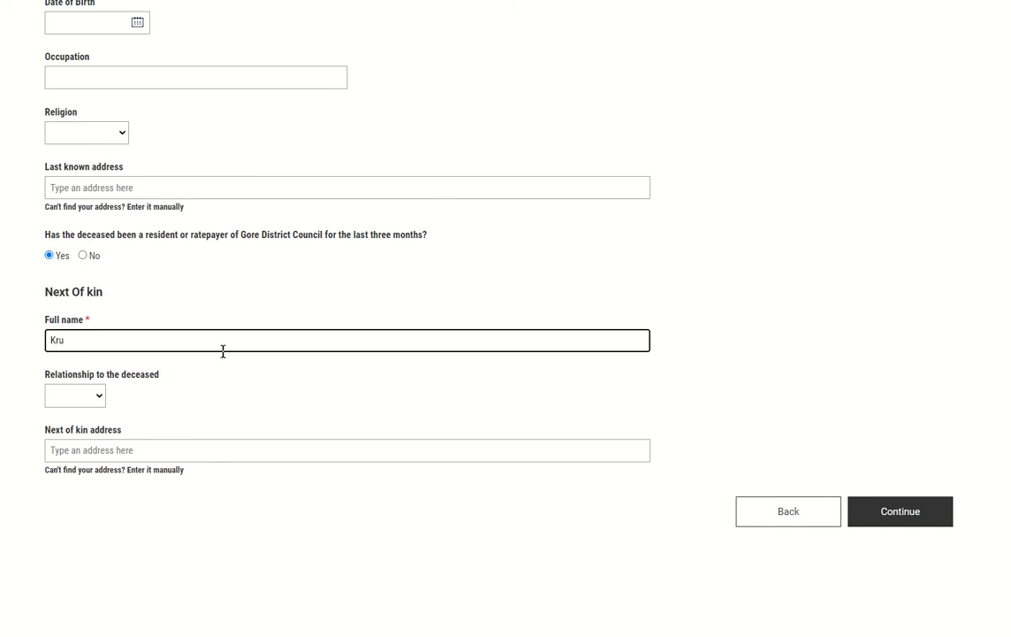
pyautogui.write('Kruty')
pyautogui.press('Left')
pyautogui.write('s')
pyautogui.moveTo(78, 378); pyautogui.dragTo(76, 393)
pyautogui.click(77, 398)
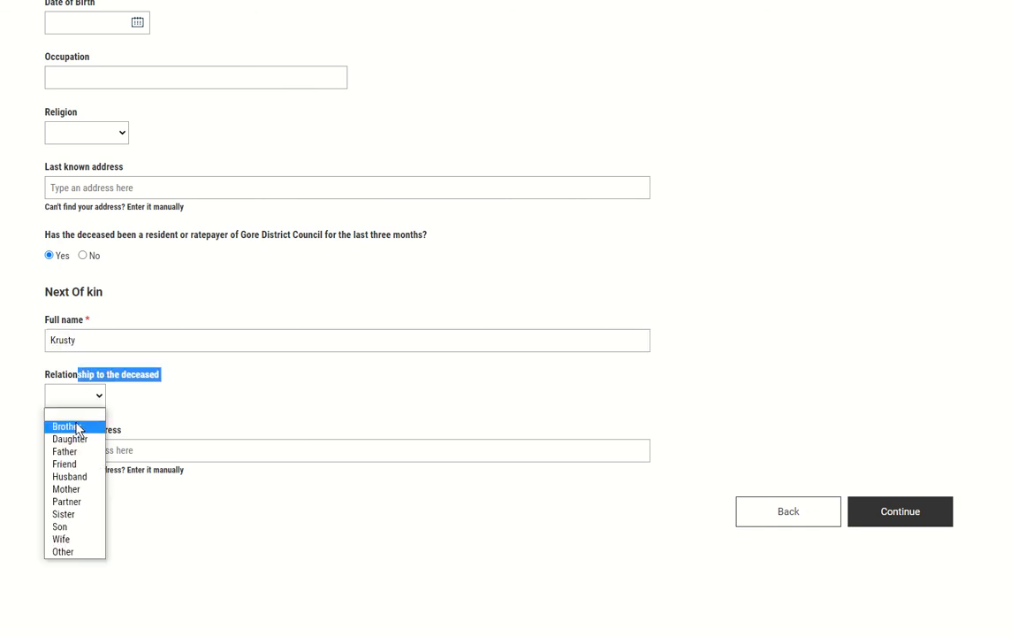
pyautogui.click(64, 462)
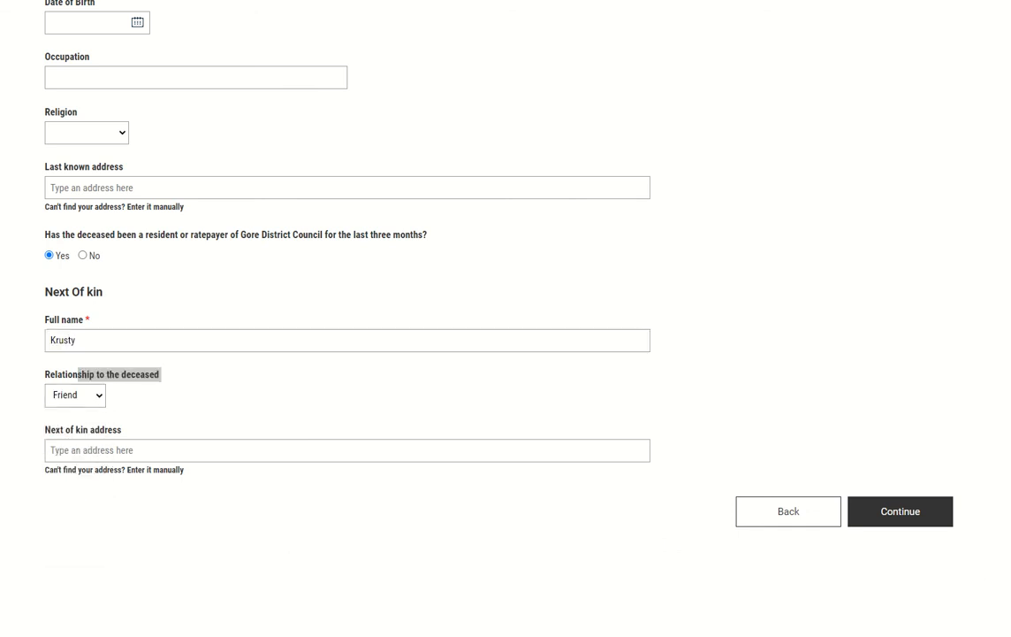
pyautogui.click(922, 514)
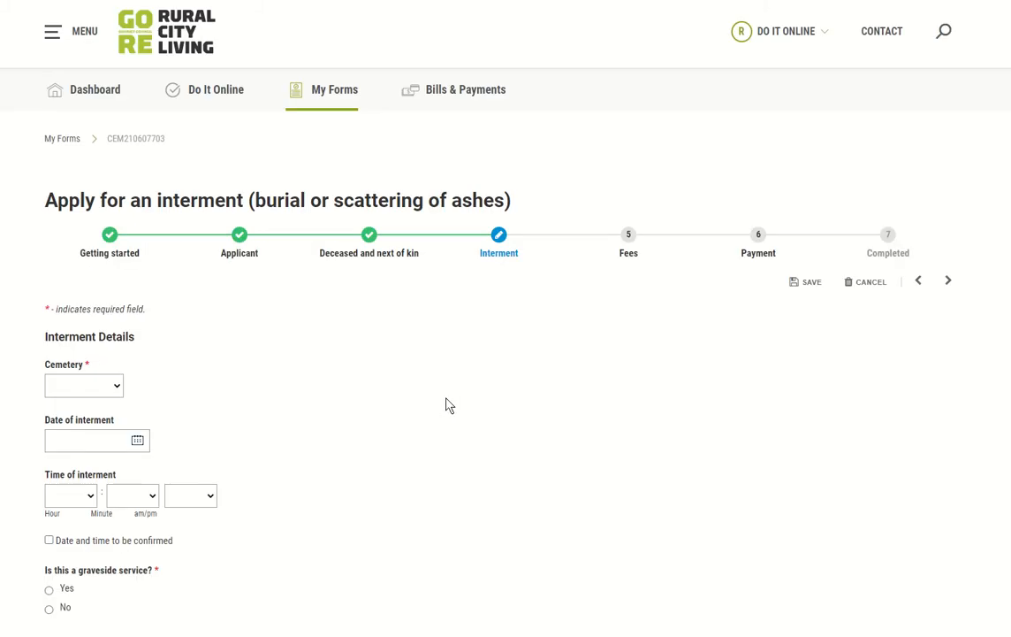
# Step: Choose Charlton Park cemetery, a graveside service, and Burial as the interment type
pyautogui.scroll(-1, 124, 345)
pyautogui.click(76, 321)
pyautogui.click(77, 350)
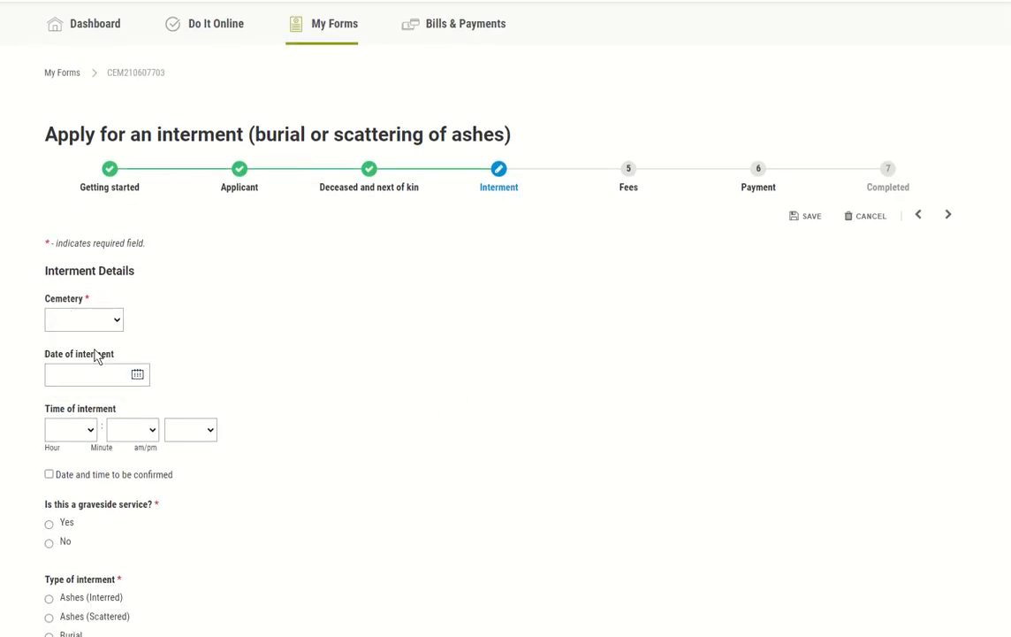
pyautogui.scroll(-3, 341, 417)
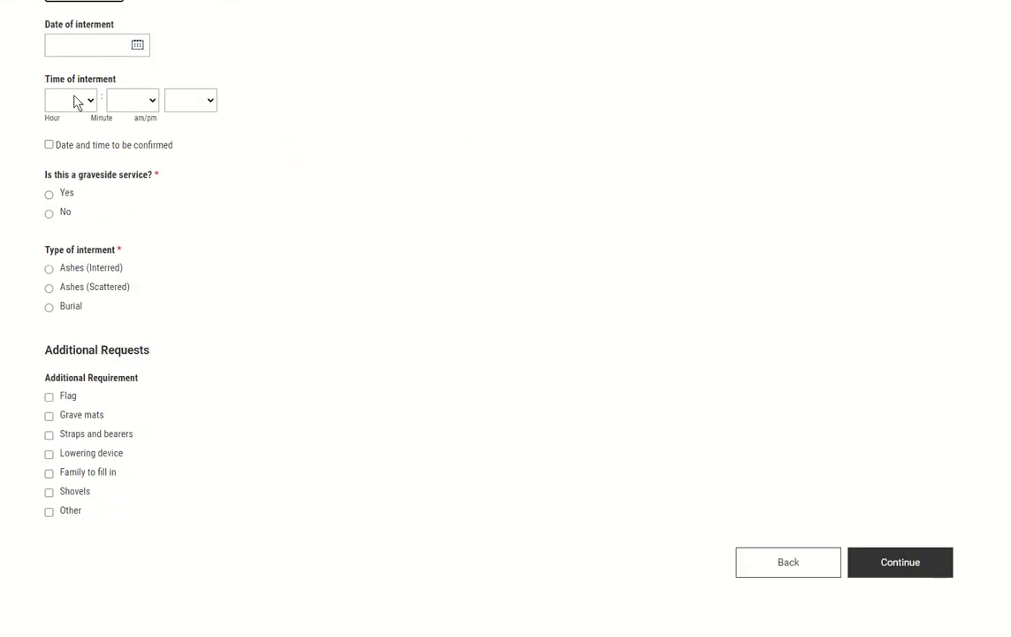
pyautogui.click(51, 196)
pyautogui.click(61, 308)
pyautogui.scroll(-2, 219, 300)
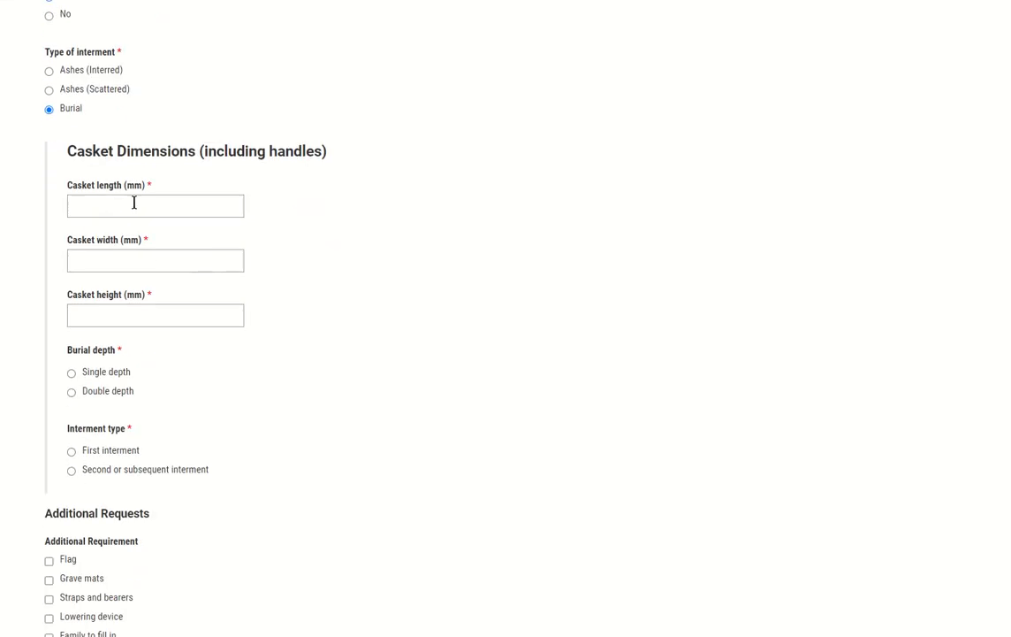
# Step: Enter casket size 2000×1000×400 mm, single depth, first interment, and next available plot
pyautogui.click(134, 204)
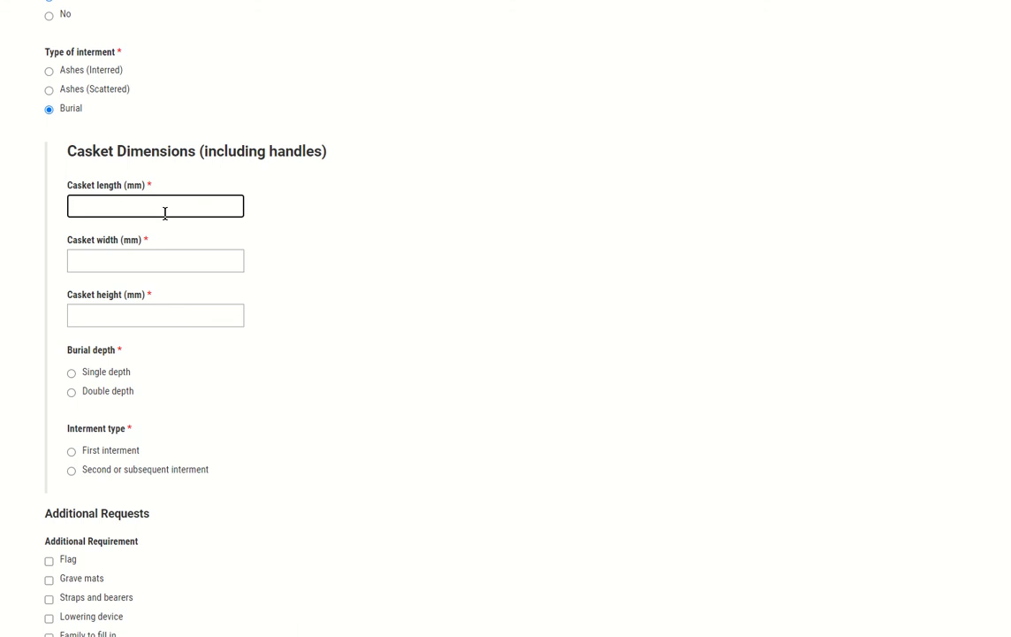
pyautogui.press('Tab')
pyautogui.write('1000')
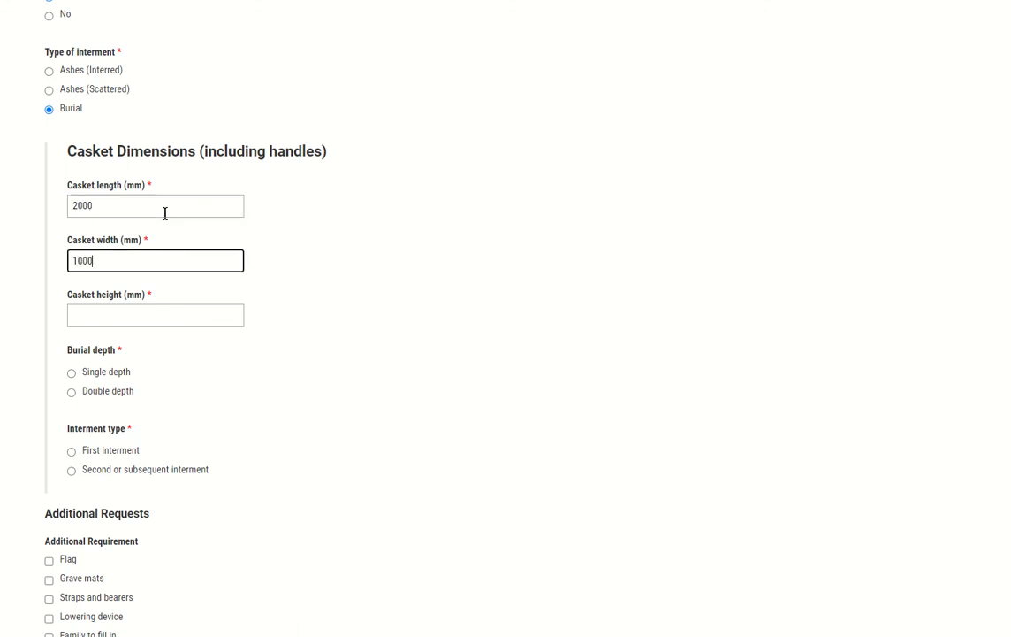
pyautogui.press('Tab')
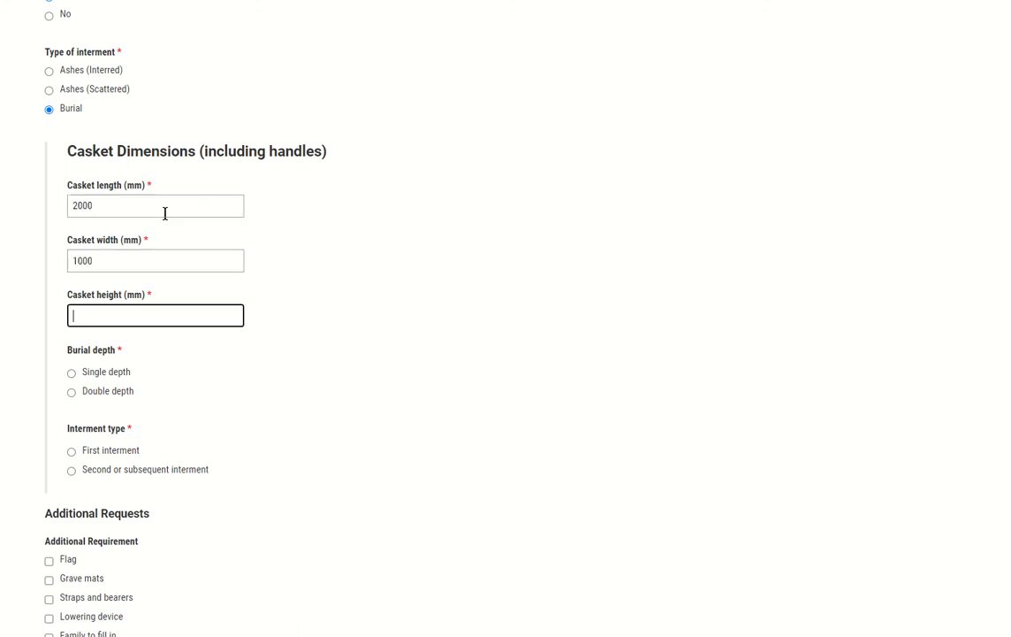
pyautogui.press('Tab')
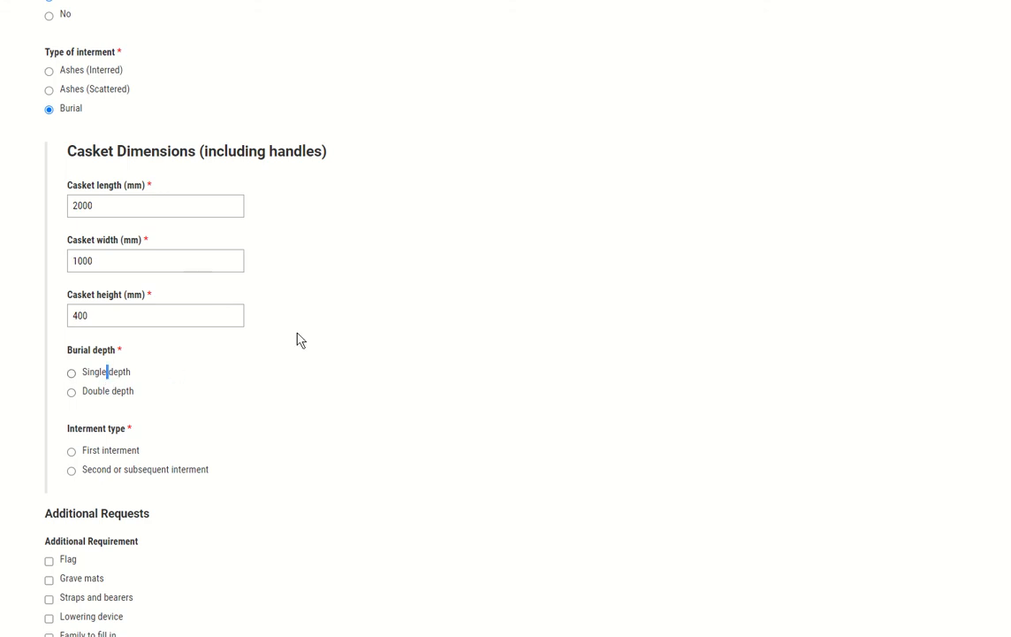
pyautogui.click(112, 375)
pyautogui.scroll(-3, 113, 378)
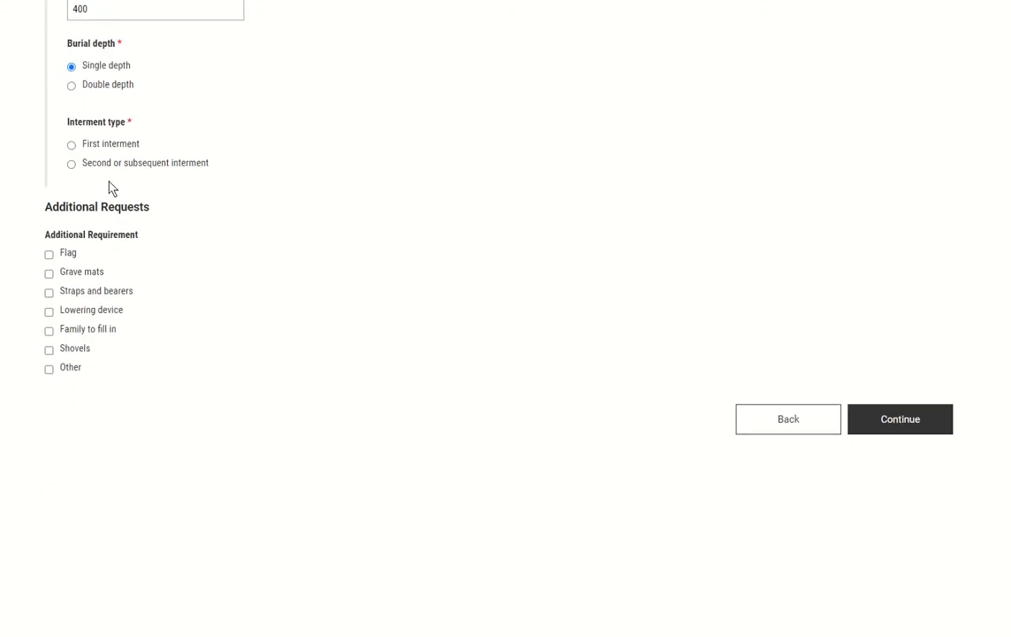
pyautogui.click(107, 146)
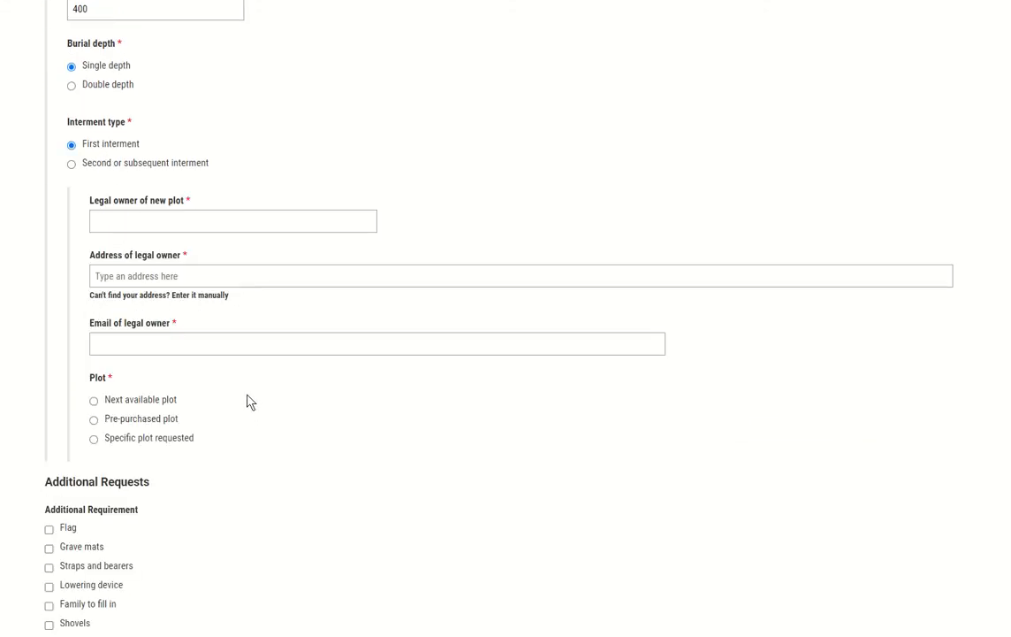
pyautogui.scroll(-1, 243, 389)
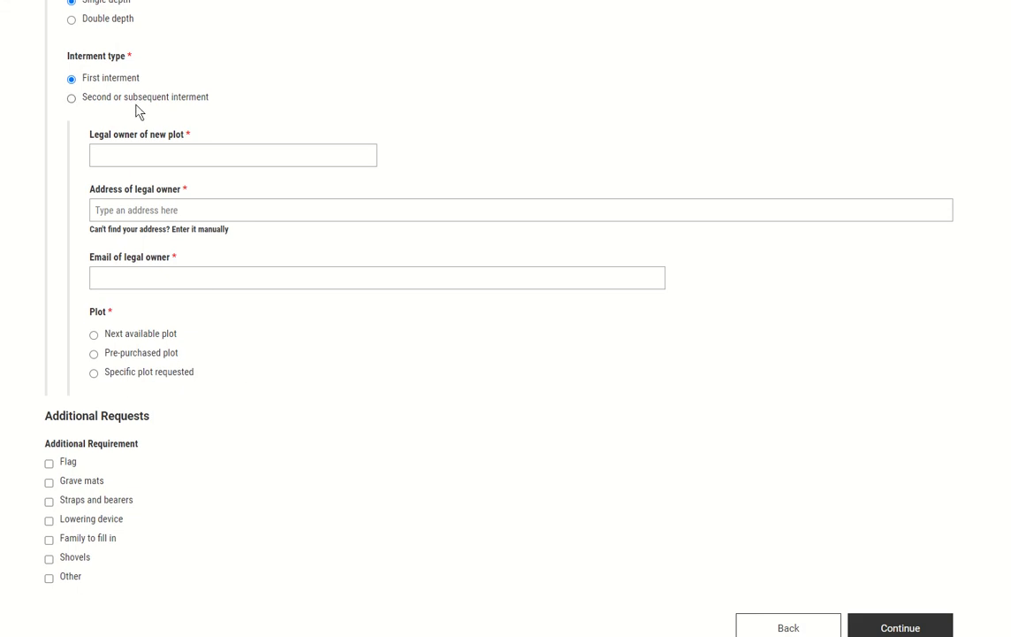
pyautogui.scroll(2, 134, 109)
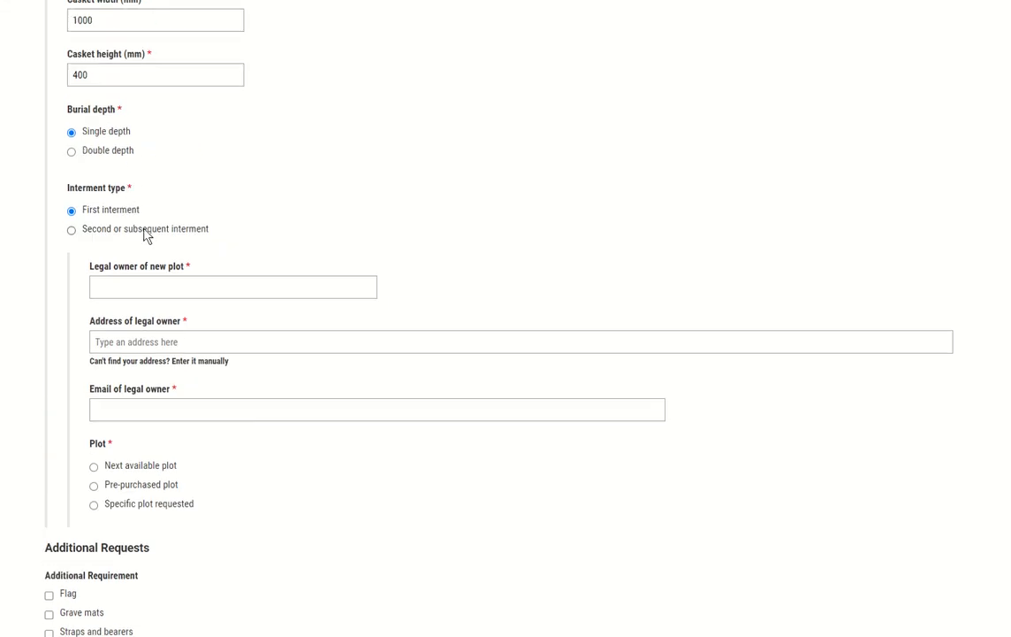
pyautogui.click(142, 466)
# Step: Fill in the plot owner's name, suggested address and e-mail, then continue to Fees
pyautogui.click(162, 286)
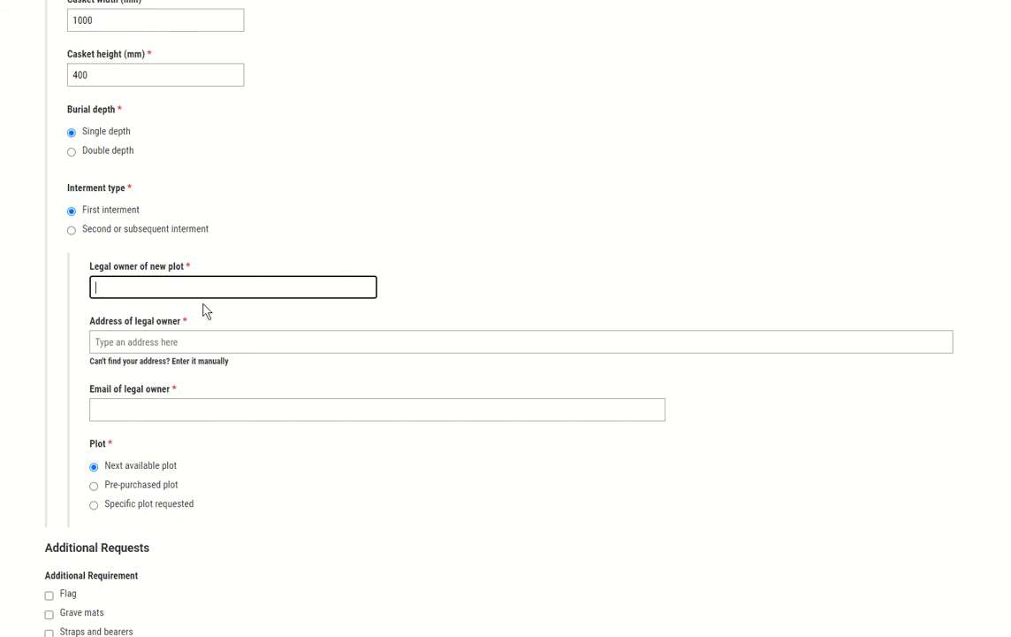
pyautogui.write('Bob')
pyautogui.press('Tab')
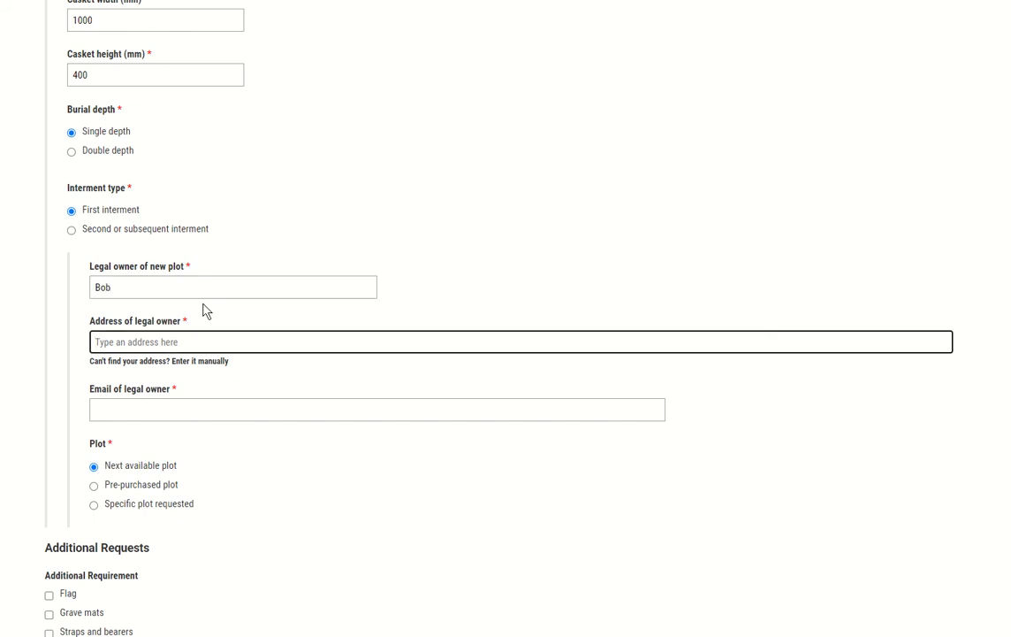
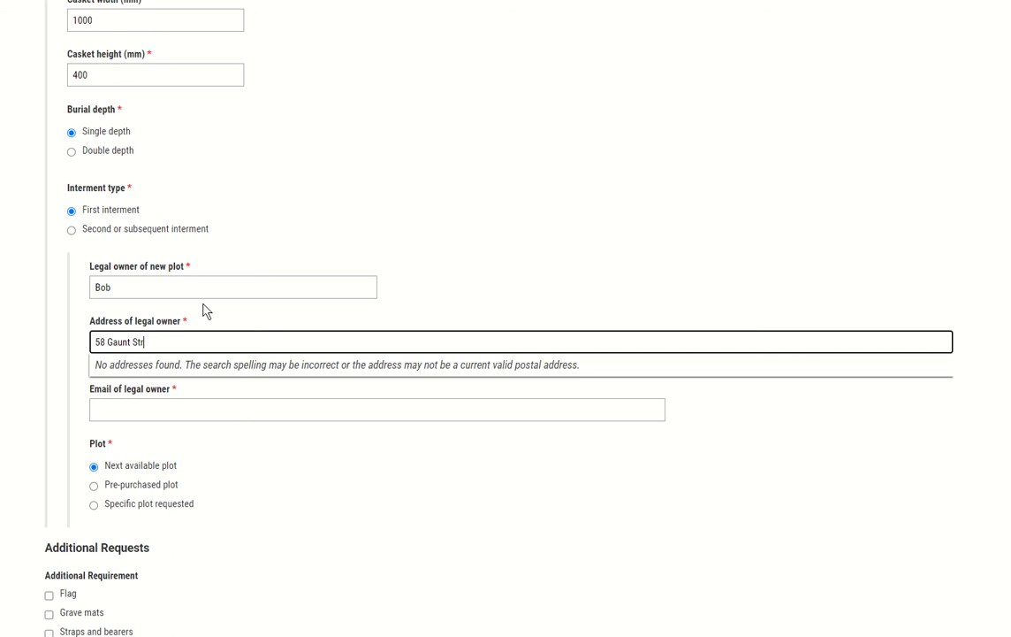
pyautogui.click(159, 366)
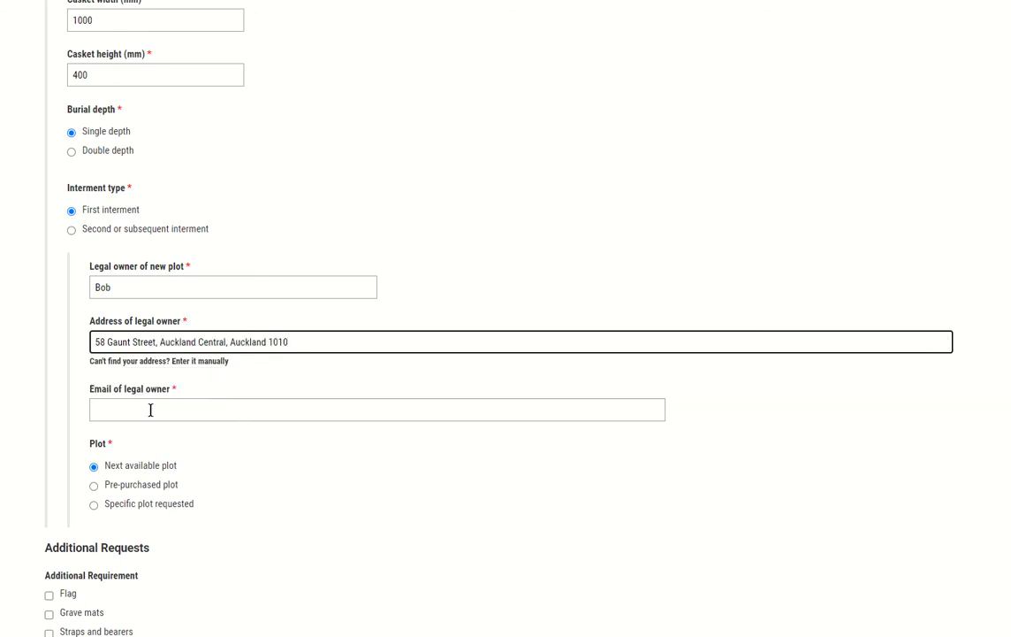
pyautogui.click(151, 409)
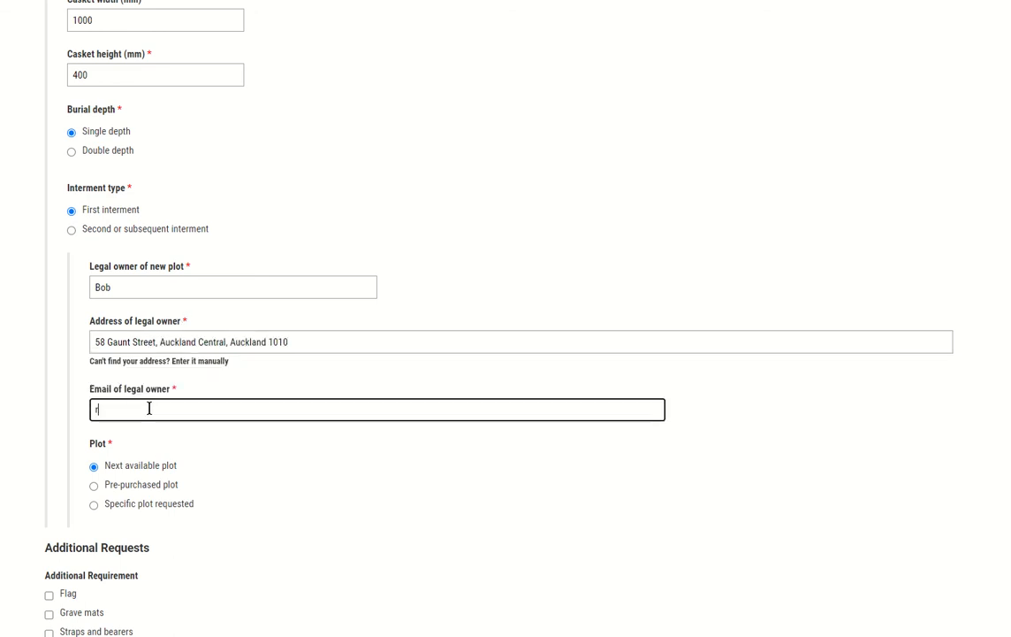
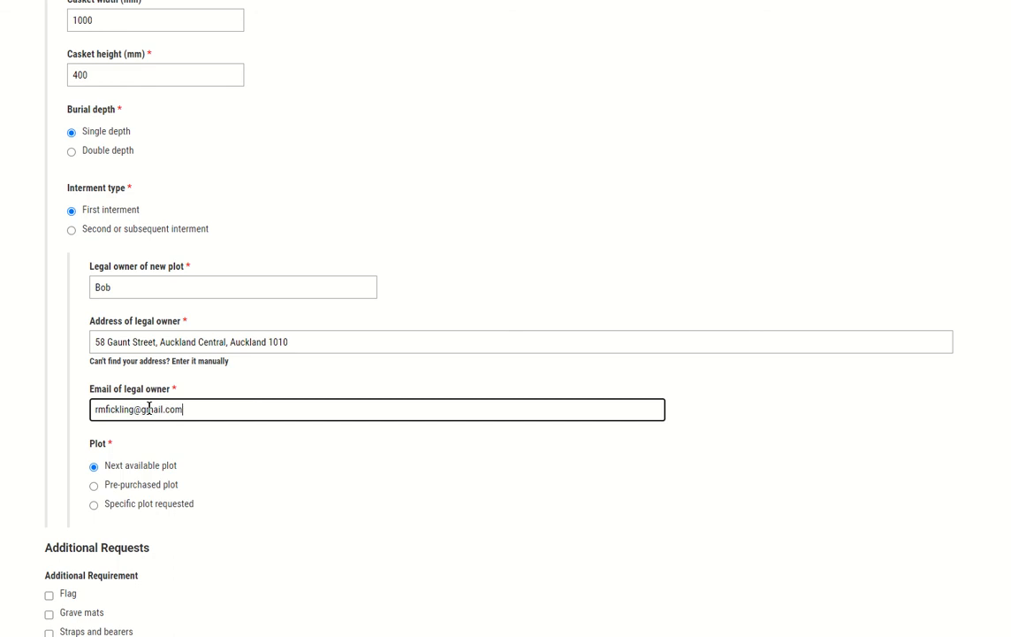
pyautogui.press('Tab')
pyautogui.scroll(-4, 123, 460)
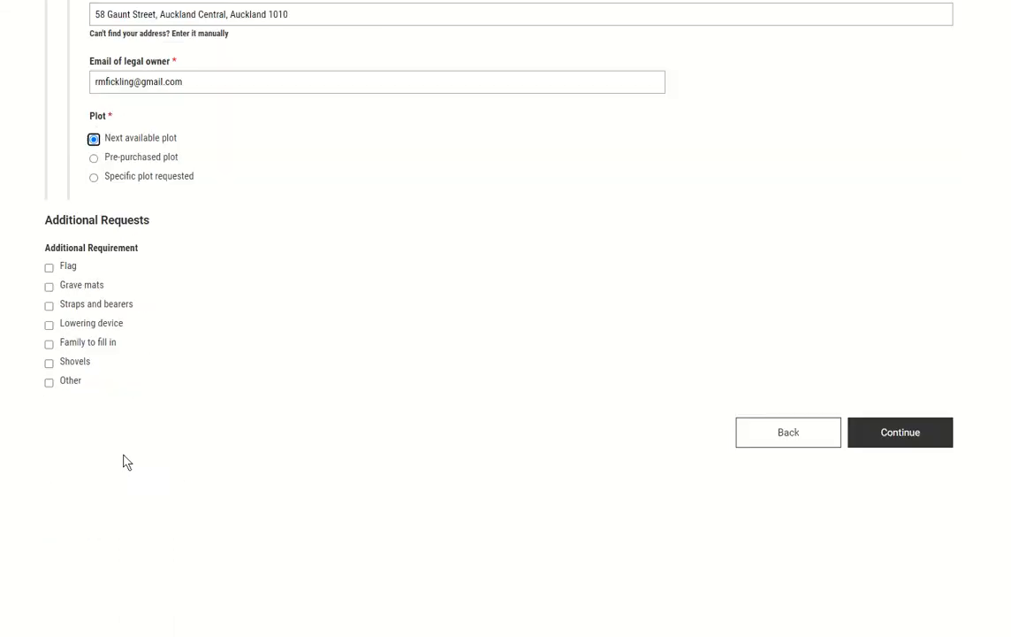
pyautogui.click(876, 440)
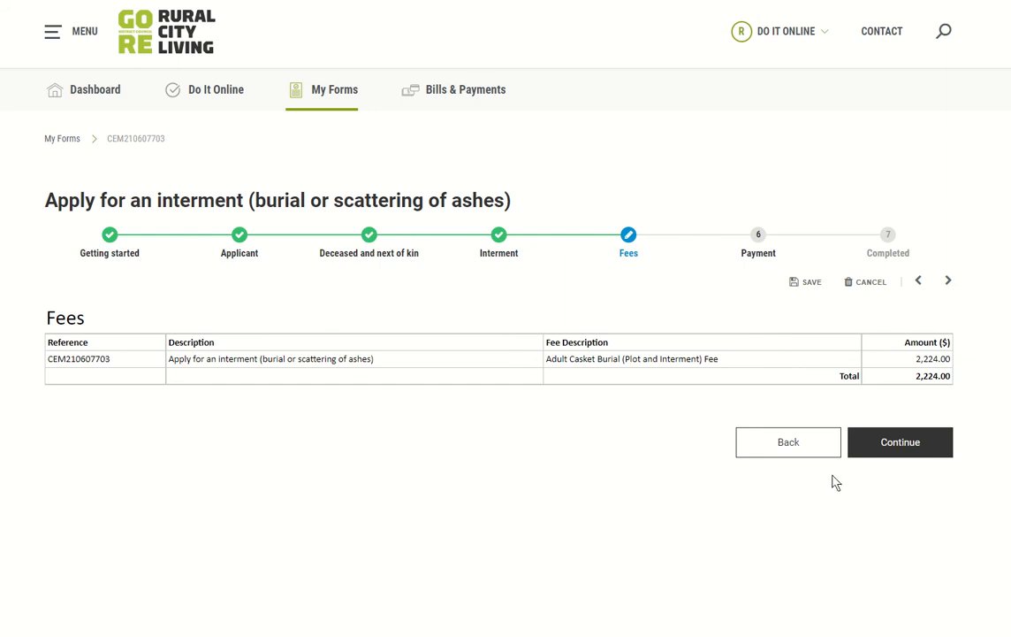
# Step: Accept the $2,224.00 fees and select 'Online using your Payment Card', adding a $33.58 service fee
pyautogui.click(905, 447)
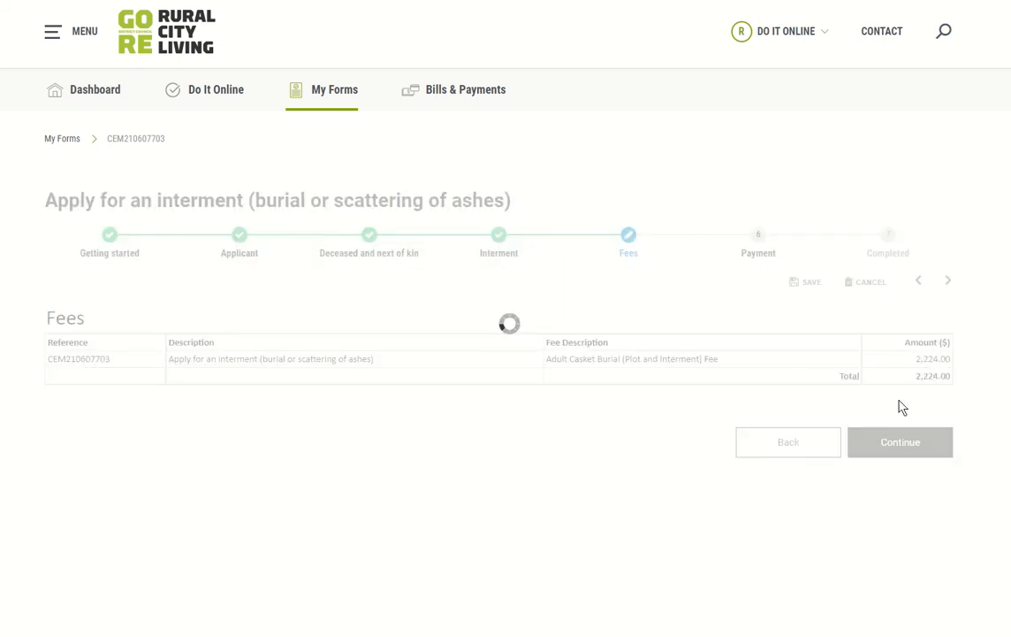
pyautogui.scroll(-3, 663, 339)
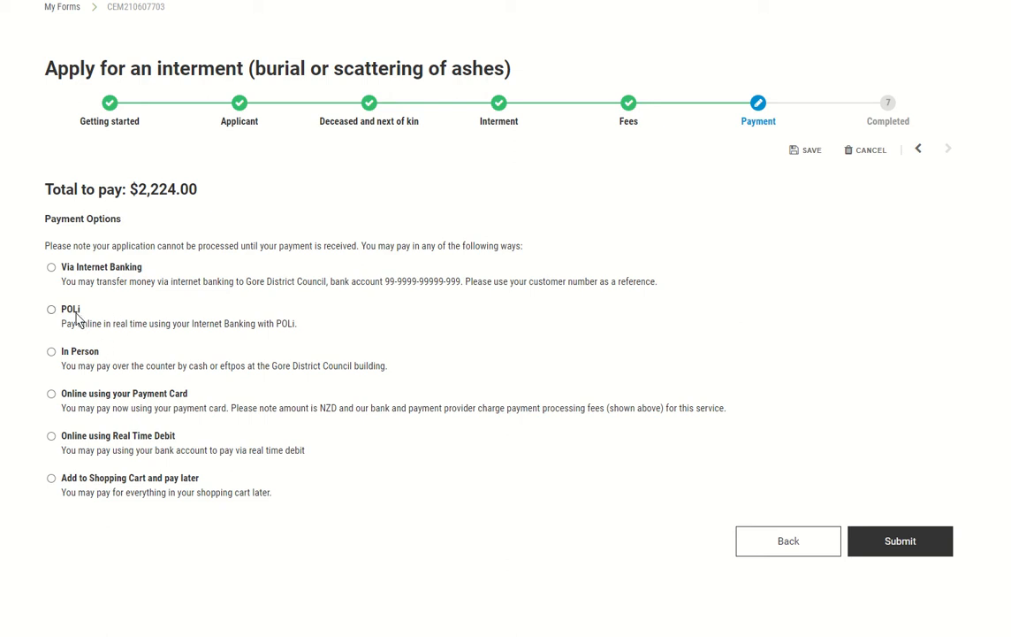
pyautogui.click(52, 395)
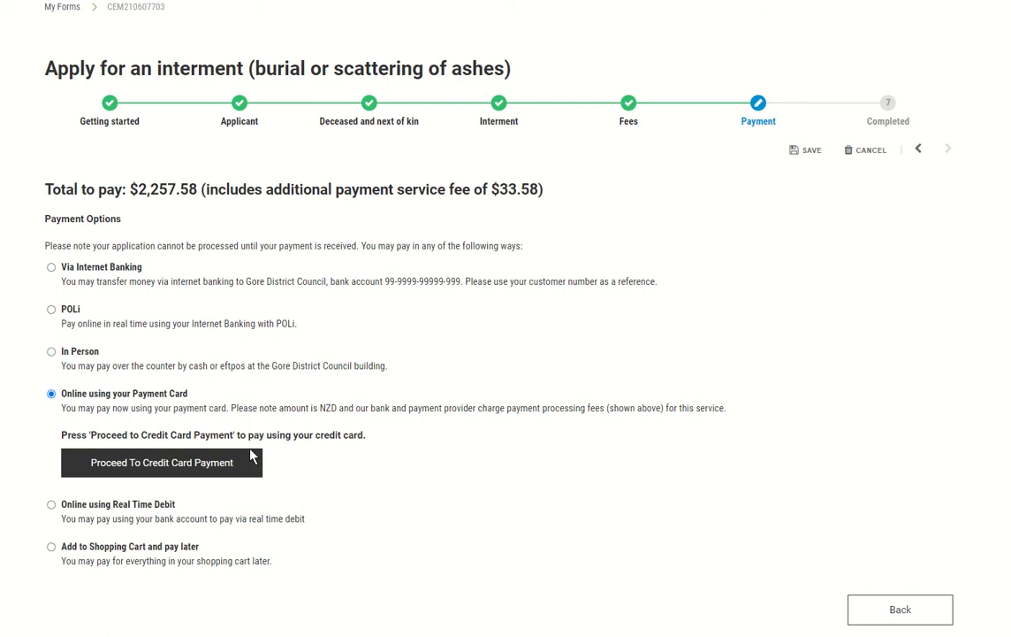
# Step: Enter the card number, cardholder name, expiry and security code, and pay $2,257.58
pyautogui.click(179, 467)
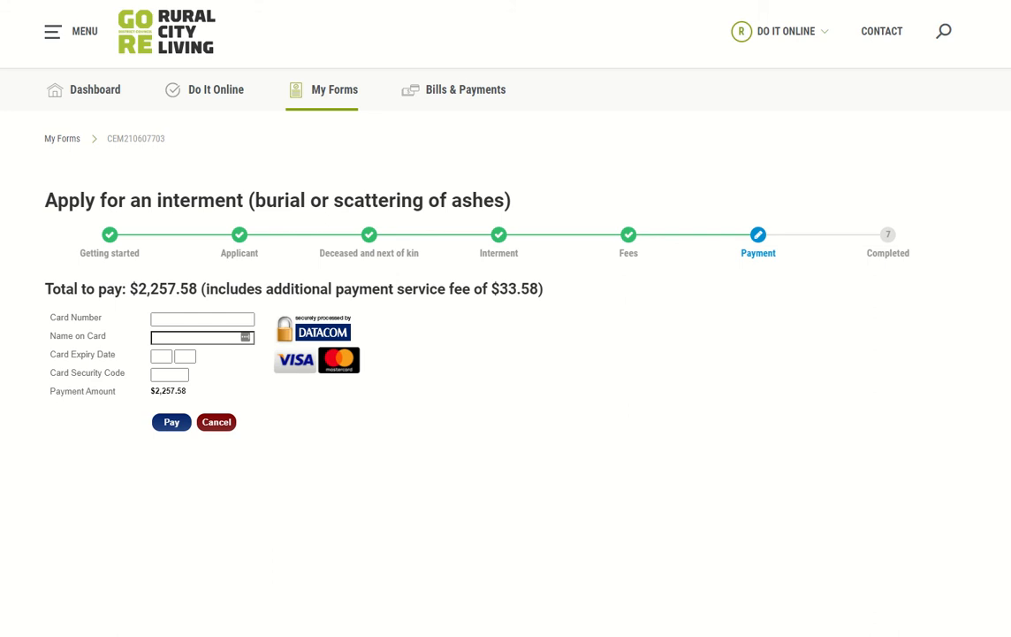
pyautogui.click(198, 318)
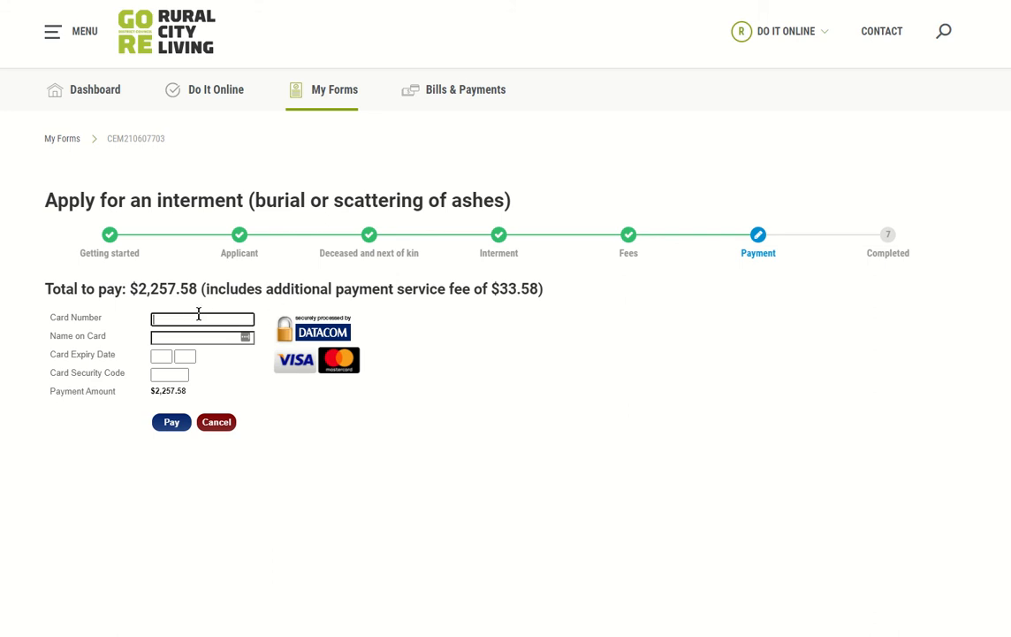
pyautogui.hotkey('ctrl', 'v')
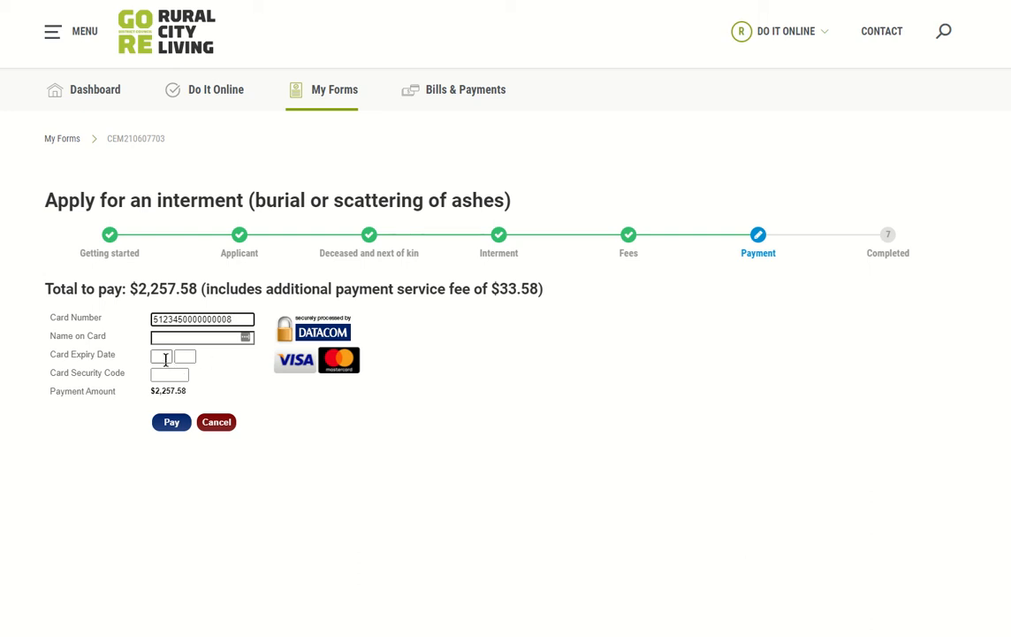
pyautogui.click(189, 336)
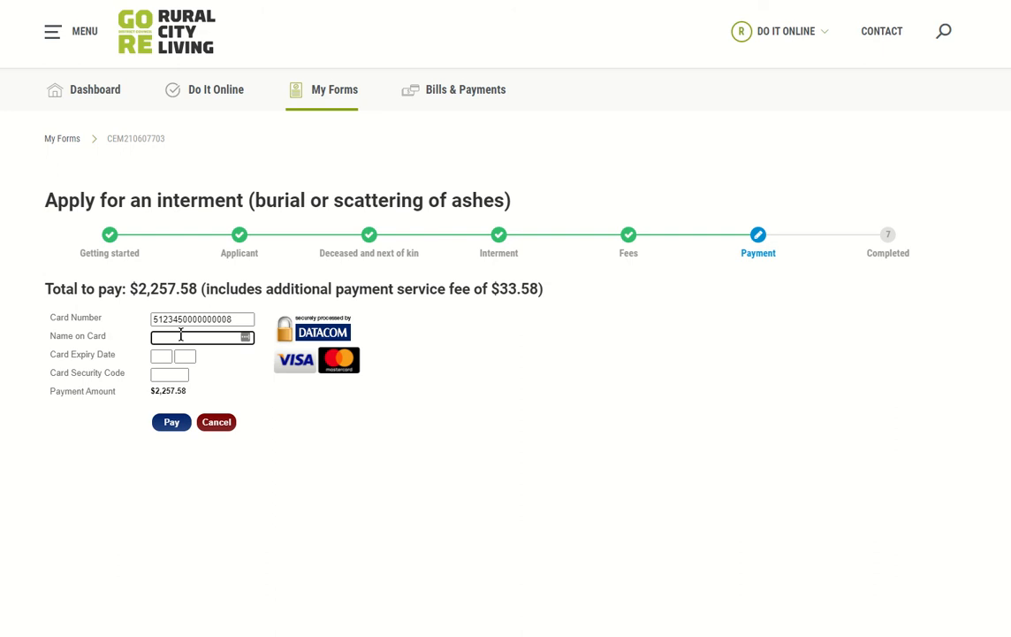
pyautogui.write('RUSSELL')
pyautogui.press('Tab')
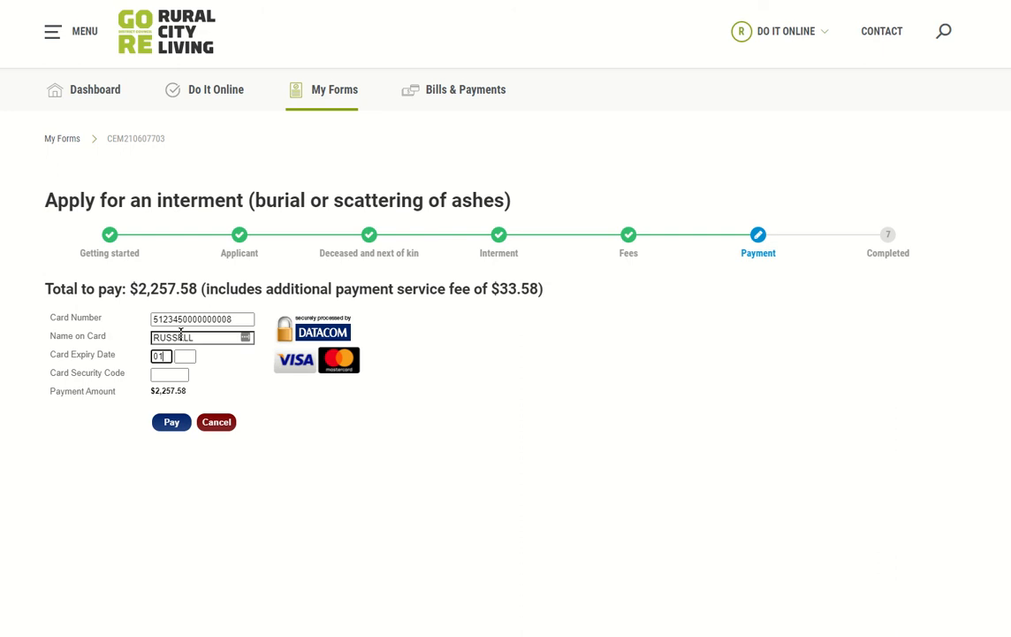
pyautogui.press('Tab')
pyautogui.press('Tab')
pyautogui.click(172, 422)
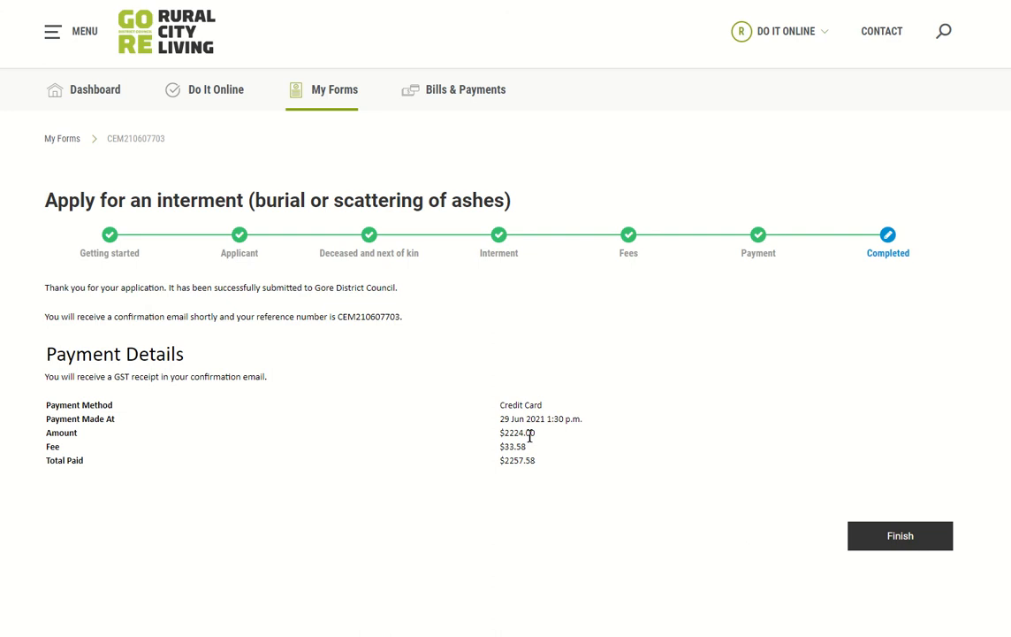
# Step: Highlight the application reference number, then finish and return to the Dashboard
pyautogui.doubleClick(380, 315)
pyautogui.click(393, 404)
pyautogui.click(902, 536)
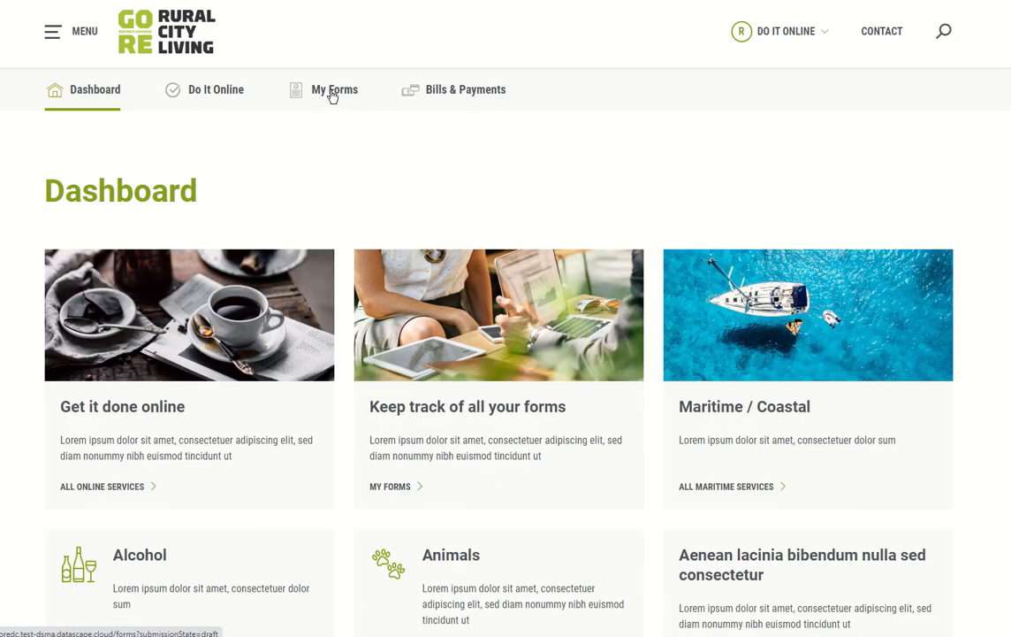
# Step: In My Forms, compare the Open and Closed lists and view the Open forms as a table
pyautogui.click(332, 92)
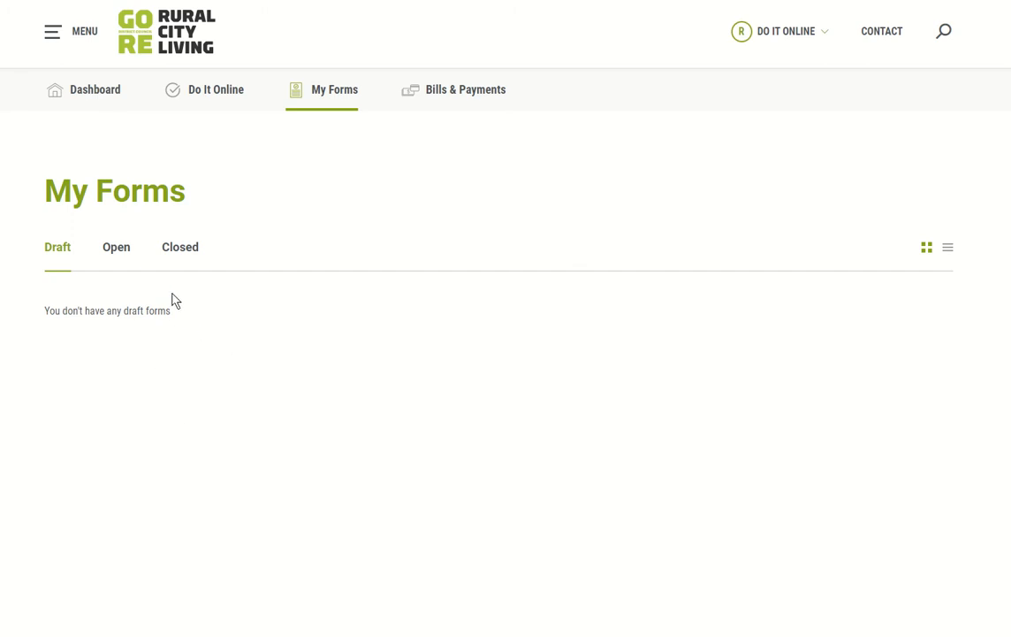
pyautogui.click(113, 254)
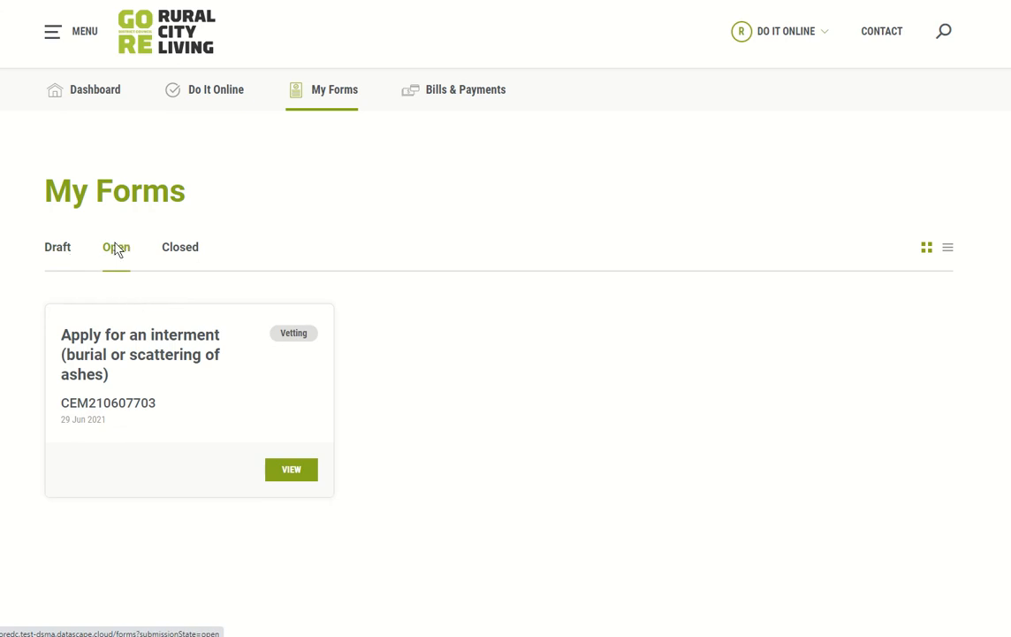
pyautogui.click(176, 250)
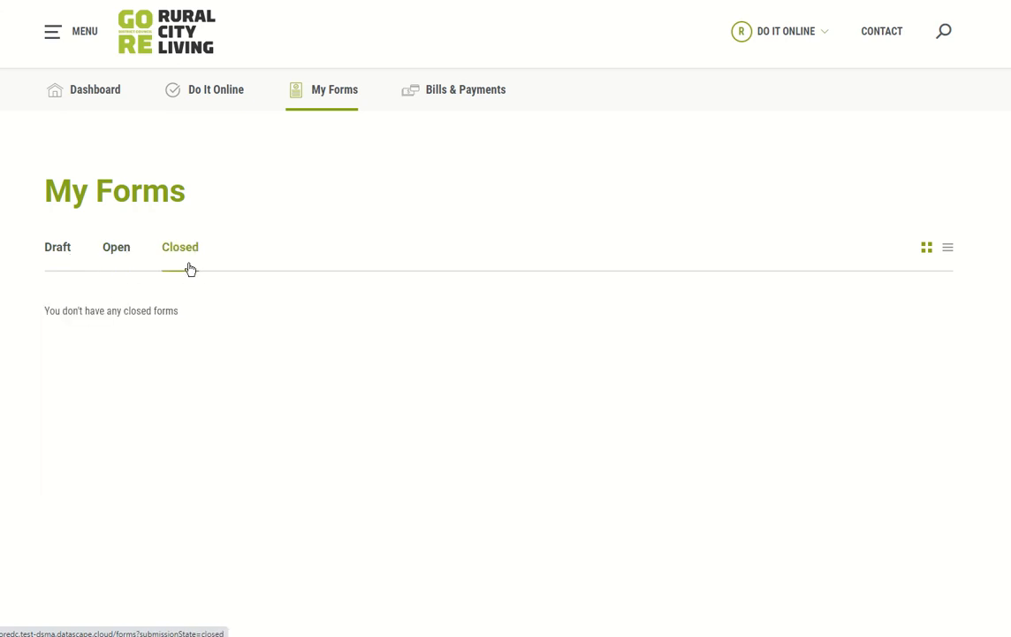
pyautogui.click(115, 253)
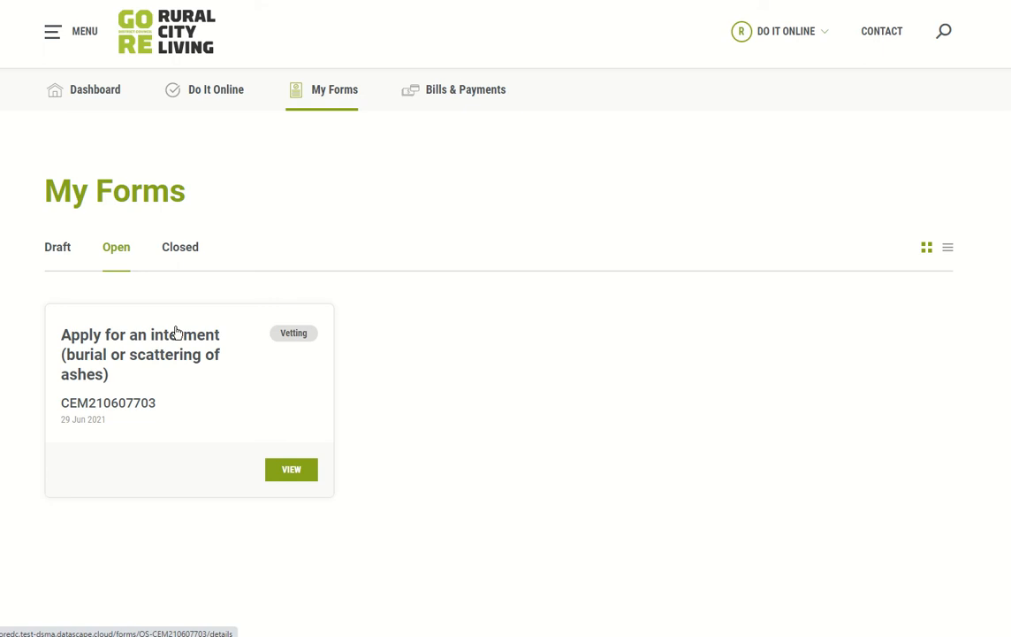
pyautogui.click(180, 255)
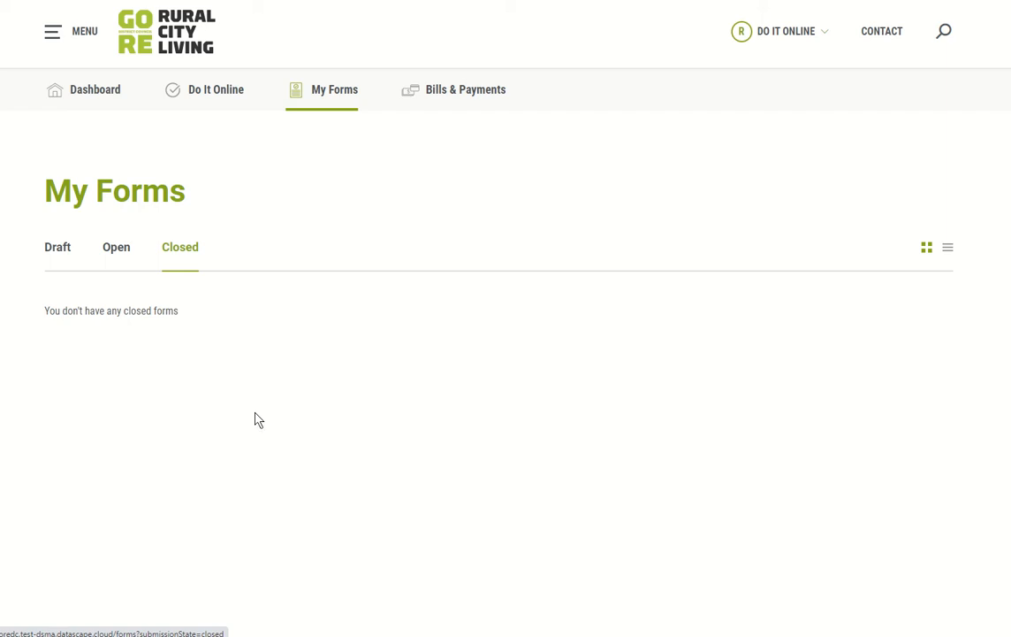
pyautogui.click(121, 264)
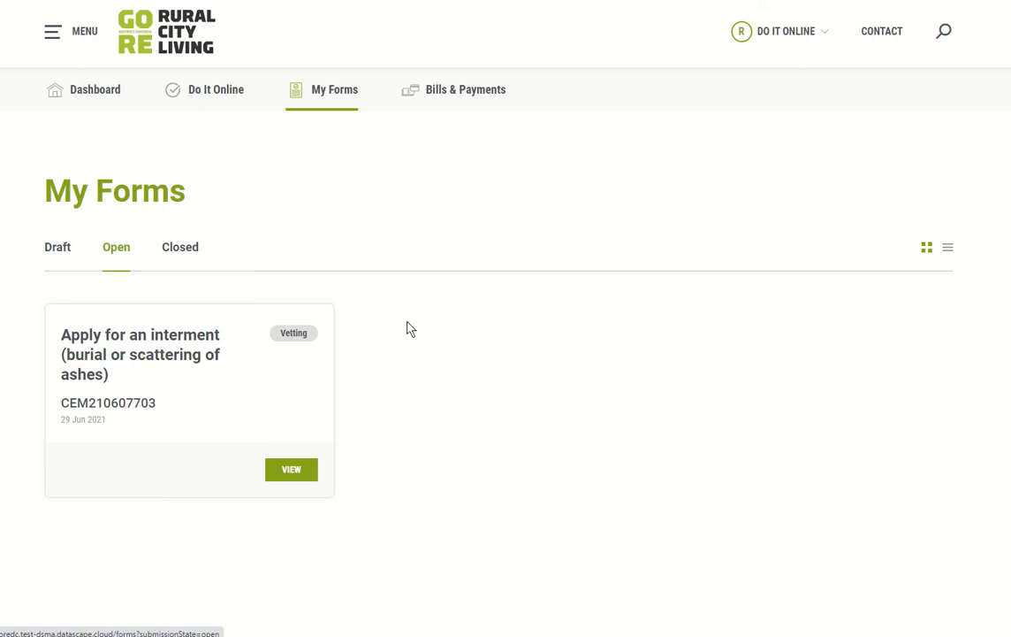
pyautogui.click(948, 251)
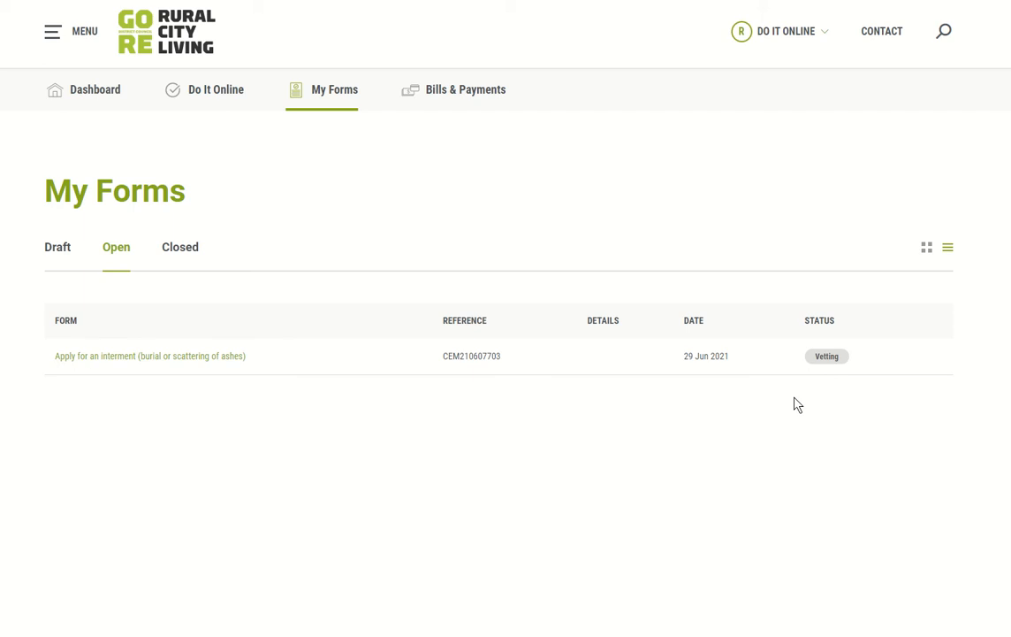
pyautogui.click(926, 249)
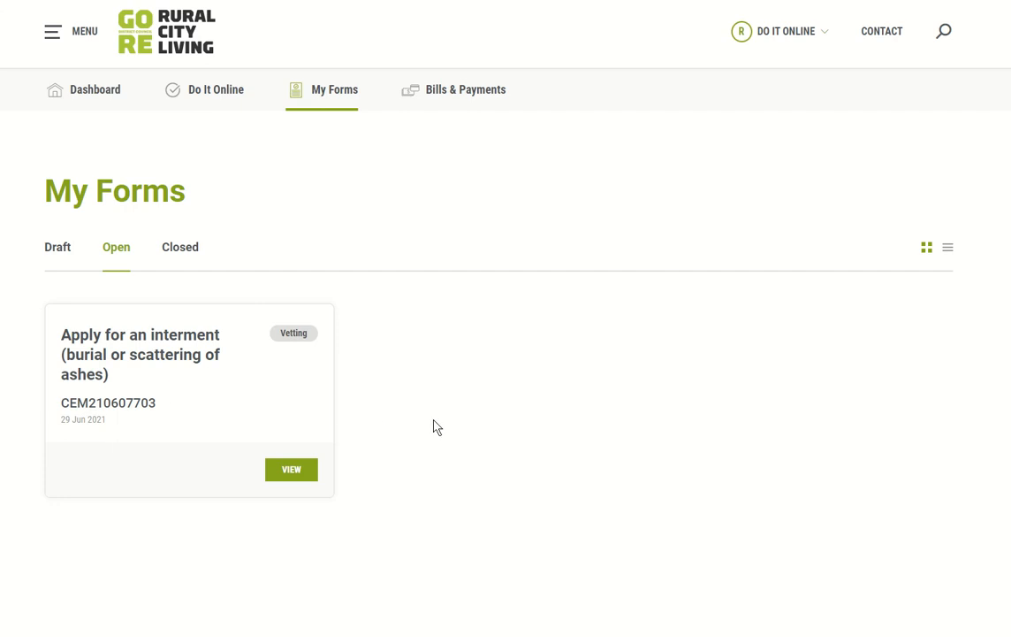
pyautogui.click(947, 250)
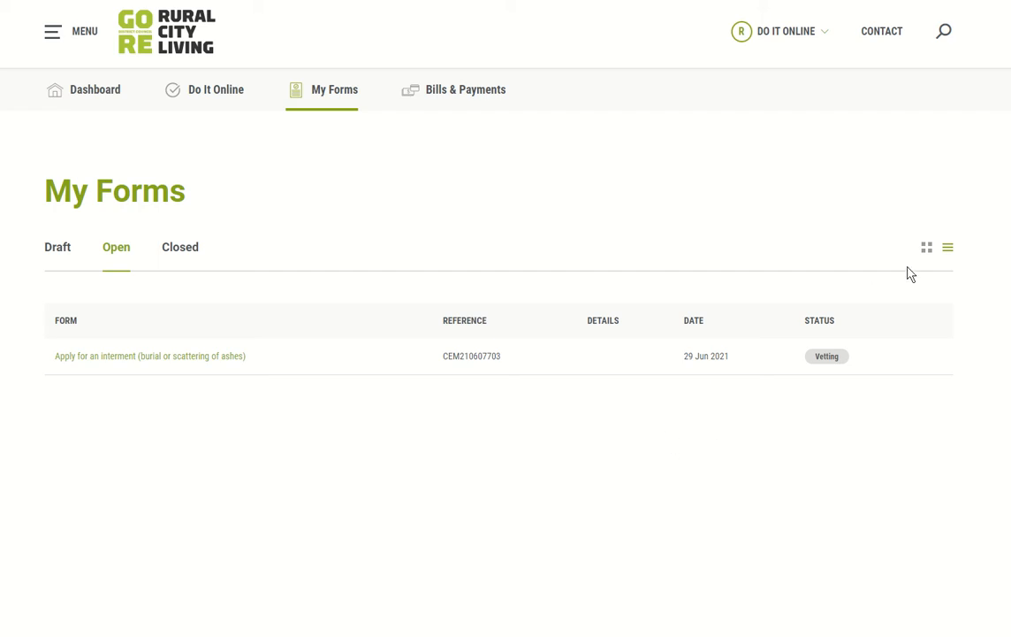
pyautogui.click(927, 250)
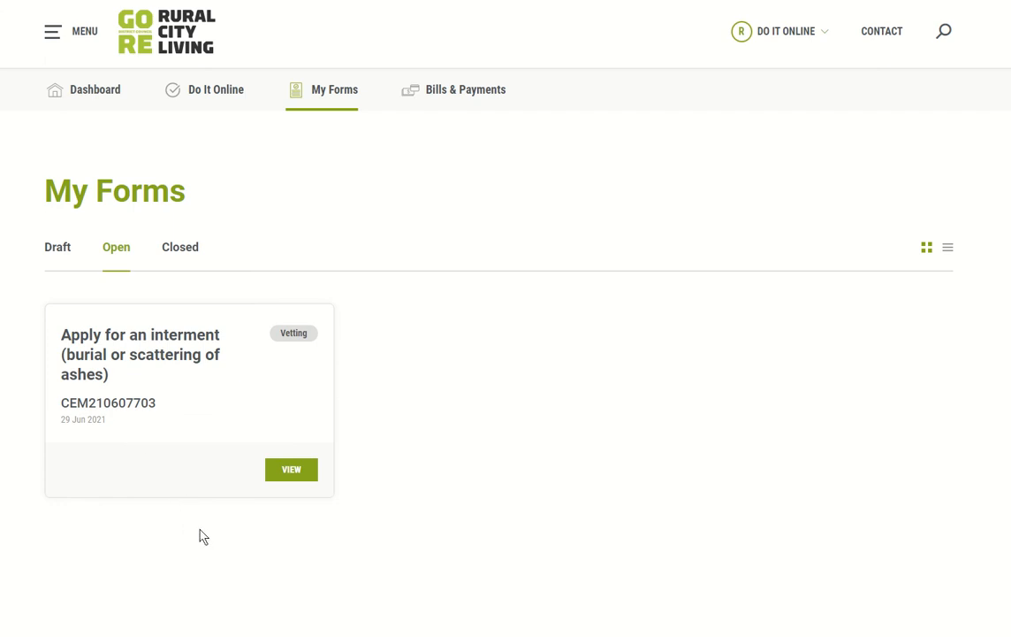
pyautogui.click(176, 367)
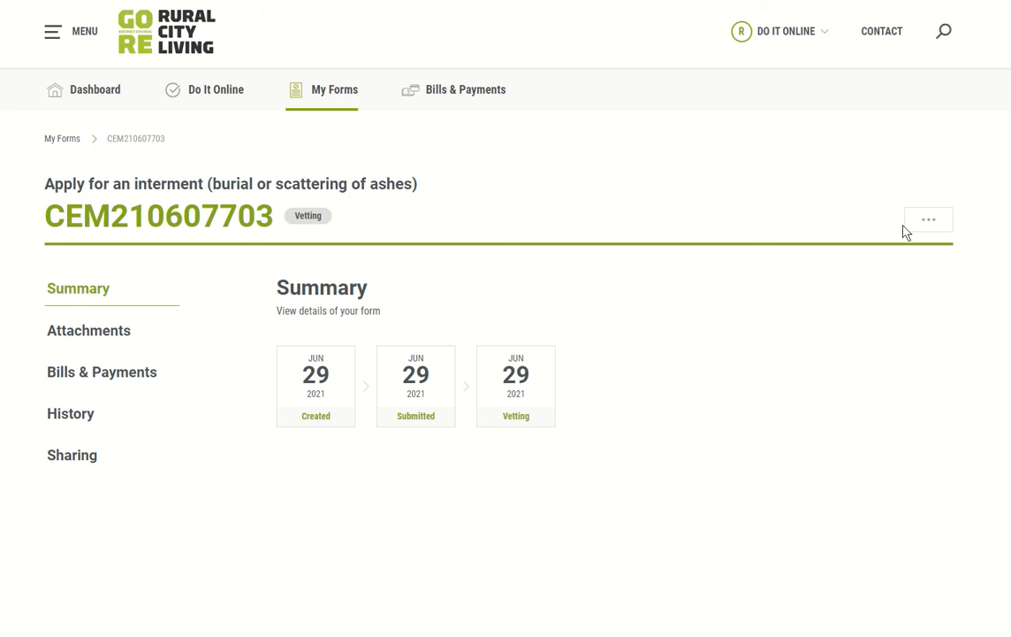
pyautogui.click(928, 222)
pyautogui.click(735, 312)
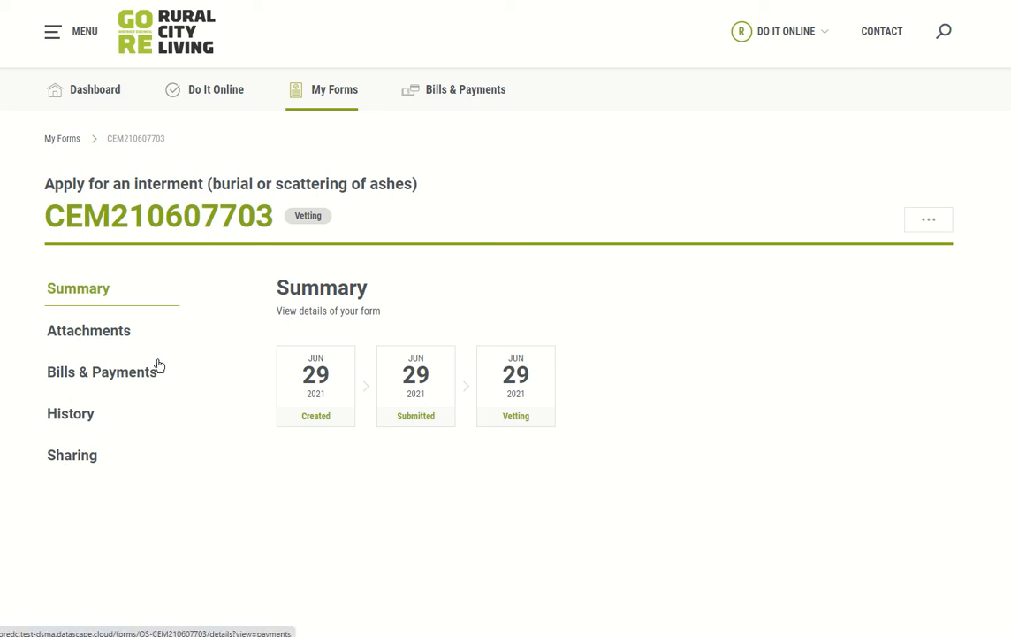
pyautogui.click(93, 334)
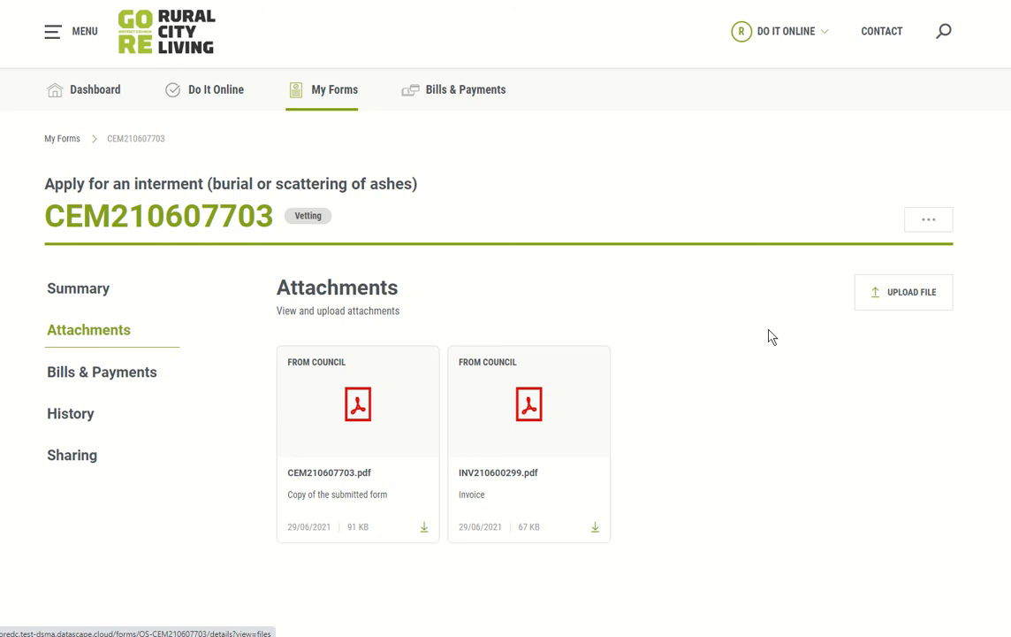
# Step: Upload Death certificate.pdf with the description 'Death certificate' as a new attachment
pyautogui.click(909, 294)
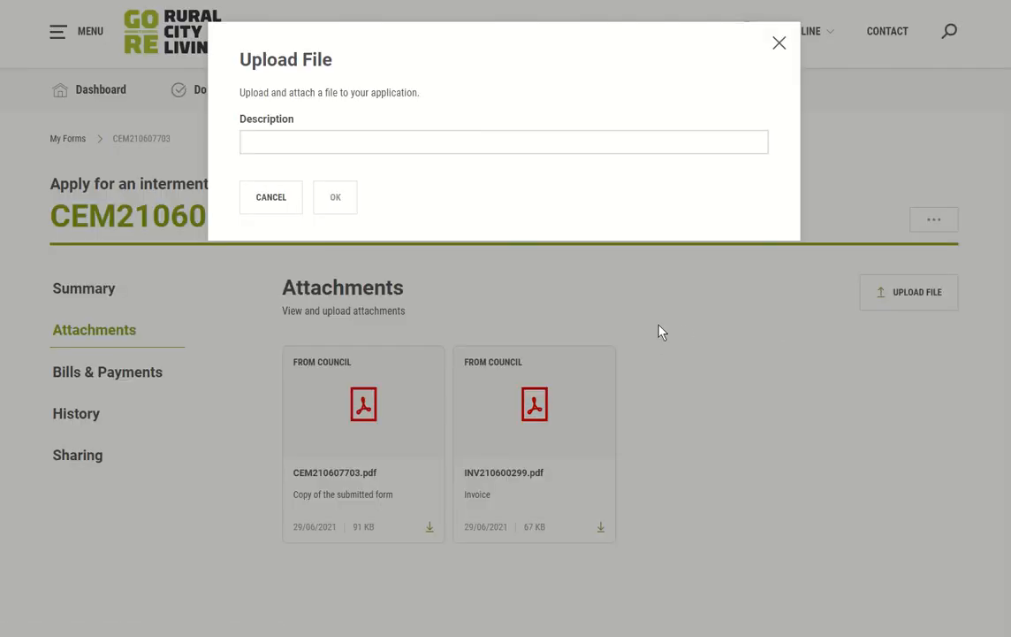
pyautogui.click(459, 143)
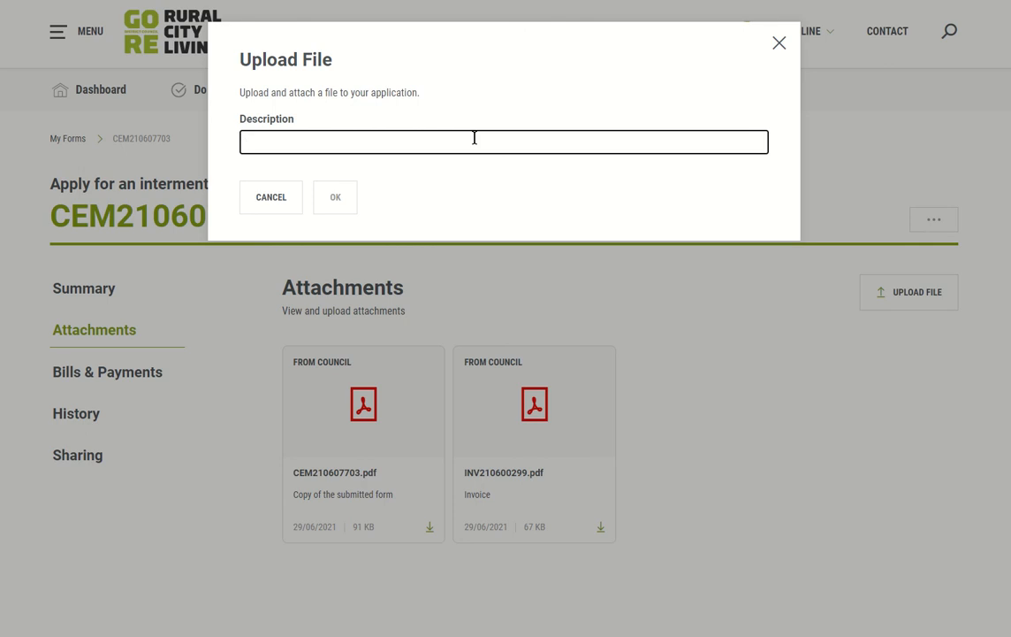
pyautogui.write('Death cer')
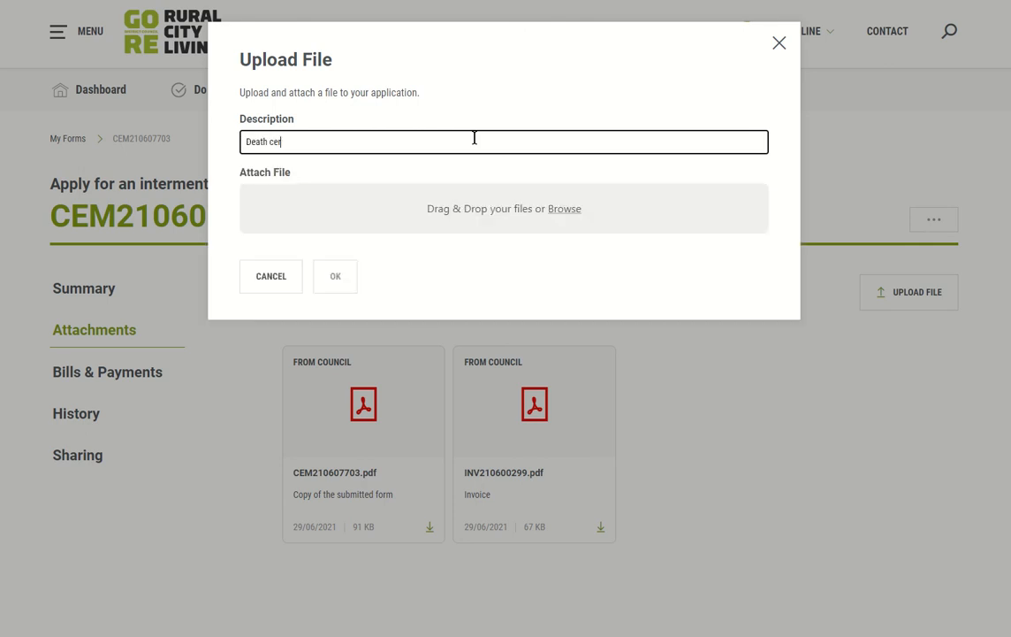
pyautogui.write('tificate')
pyautogui.click(646, 80)
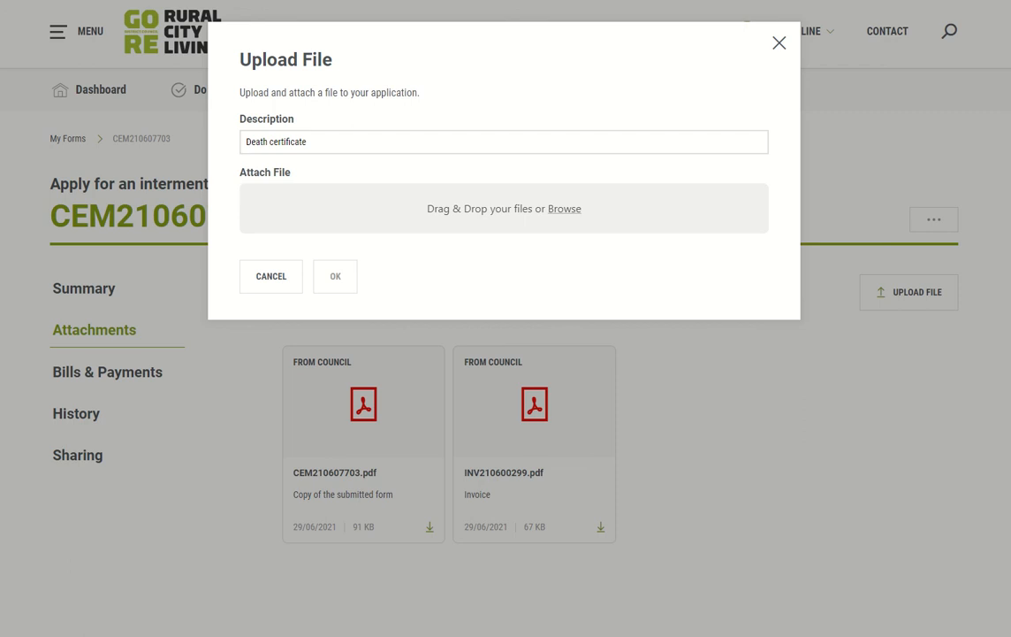
pyautogui.moveTo(270, 0); pyautogui.dragTo(438, 199)
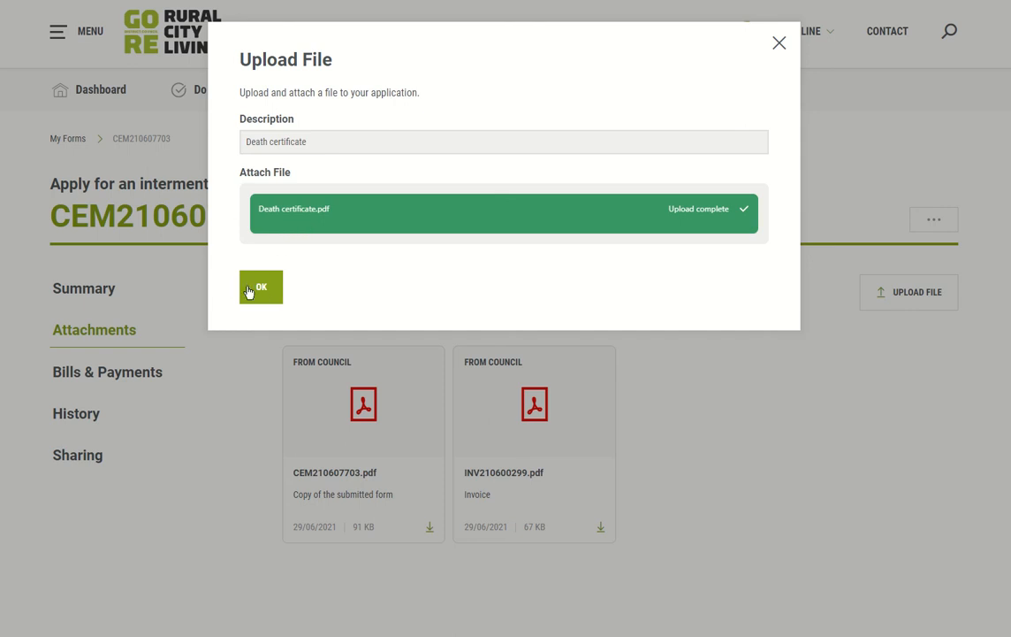
pyautogui.click(262, 290)
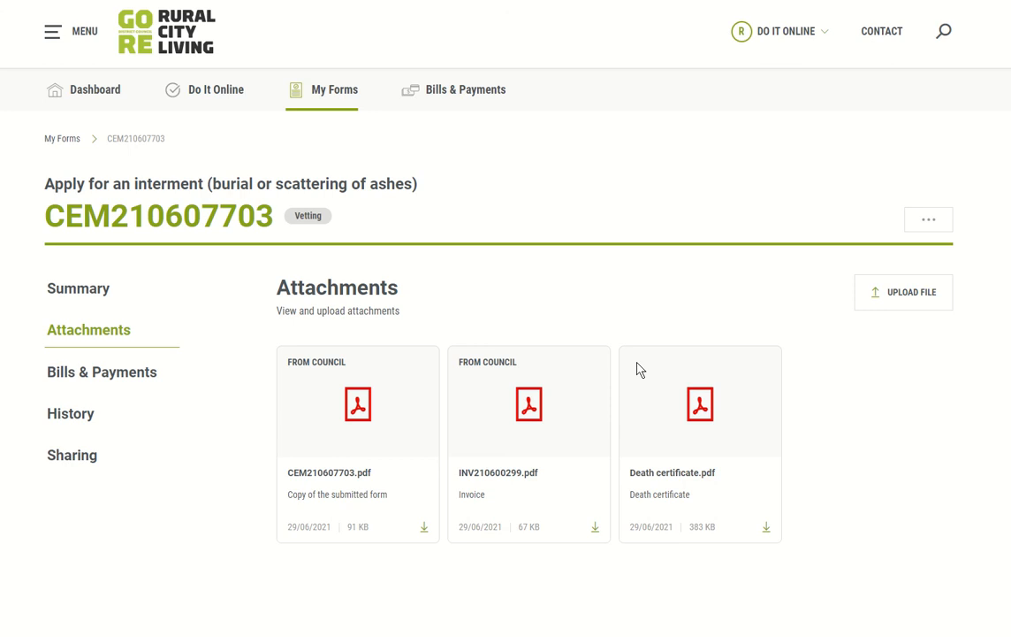
pyautogui.scroll(-1, 862, 375)
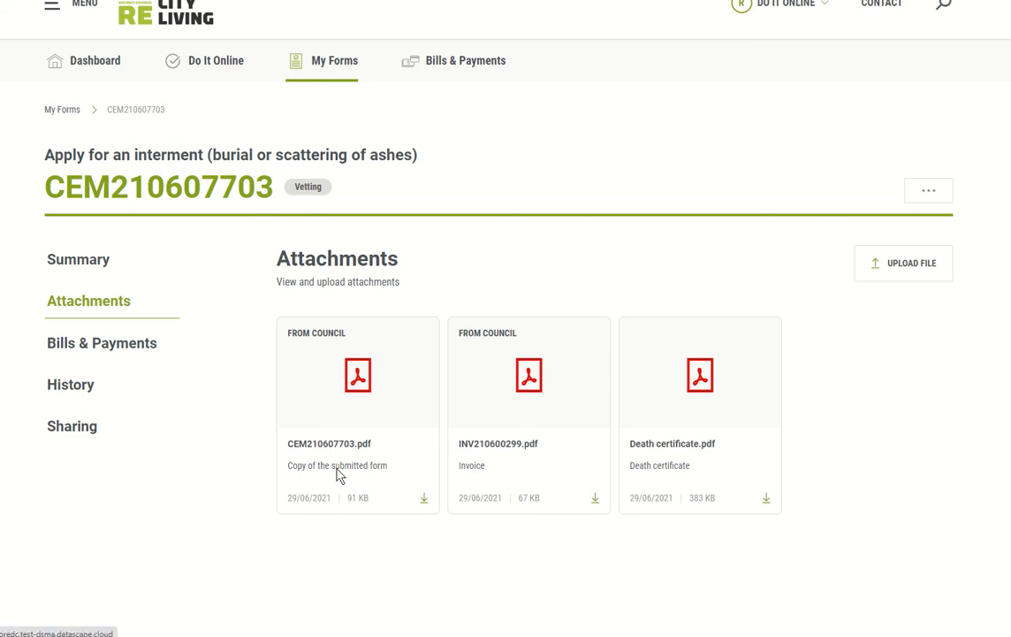
pyautogui.click(424, 500)
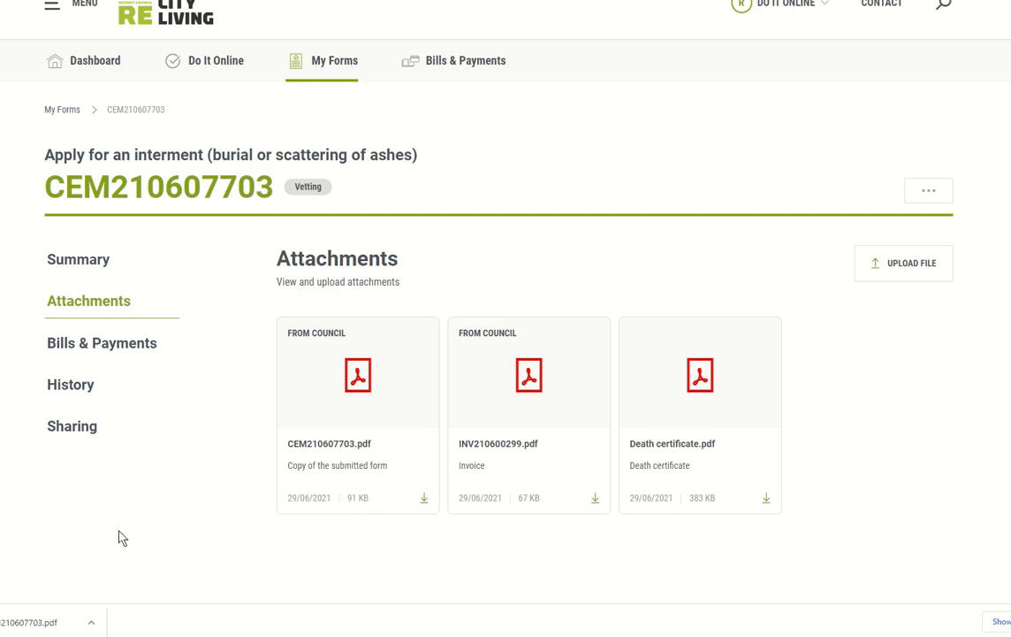
# Step: Open the downloaded copy of the submitted interment form and read through its pages
pyautogui.click(34, 623)
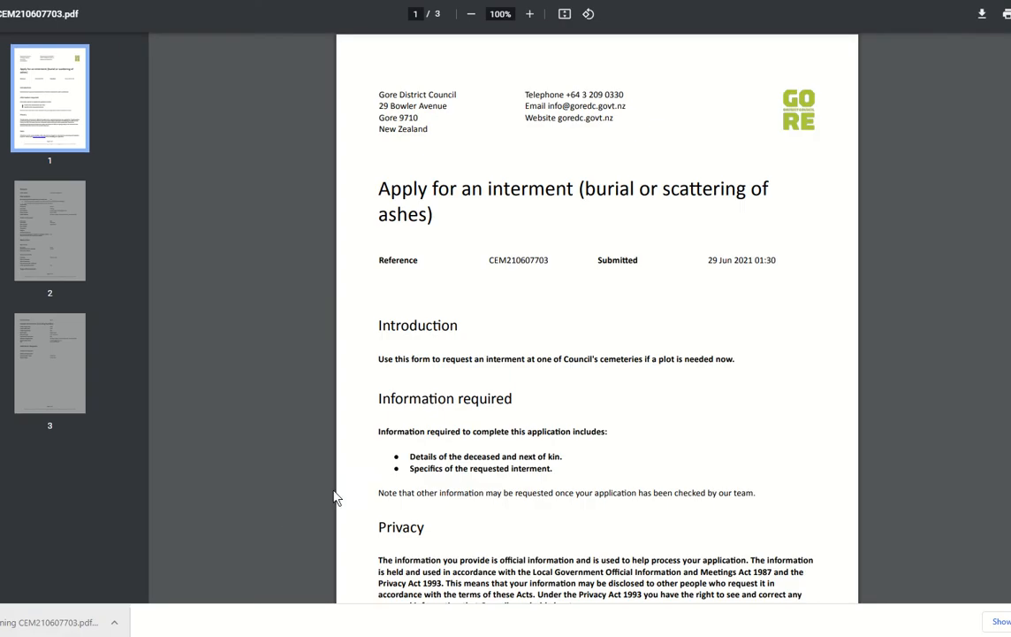
pyautogui.scroll(-3, 700, 307)
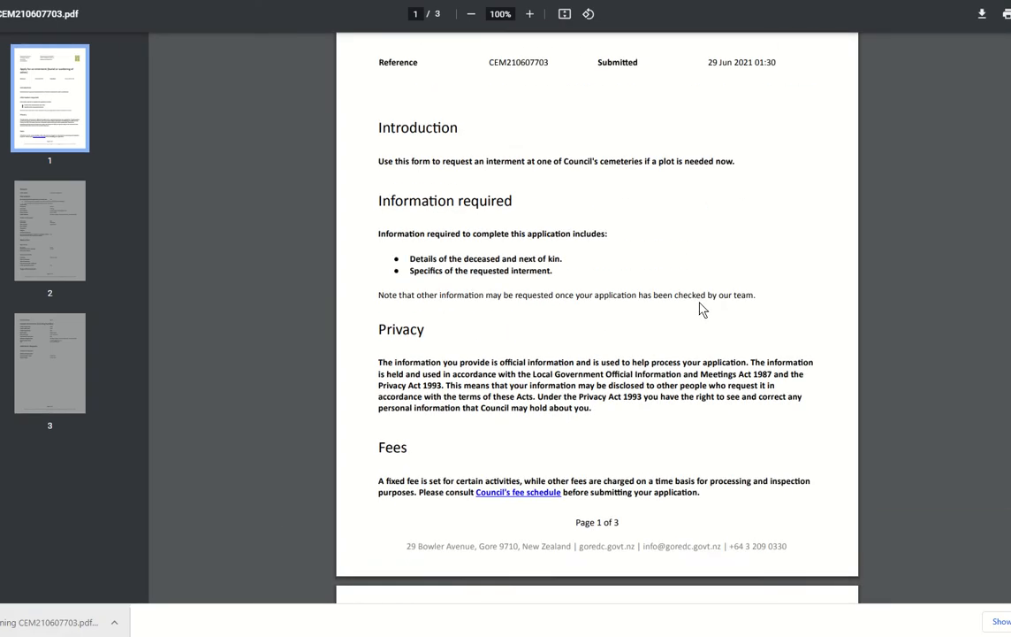
pyautogui.scroll(-10, 699, 307)
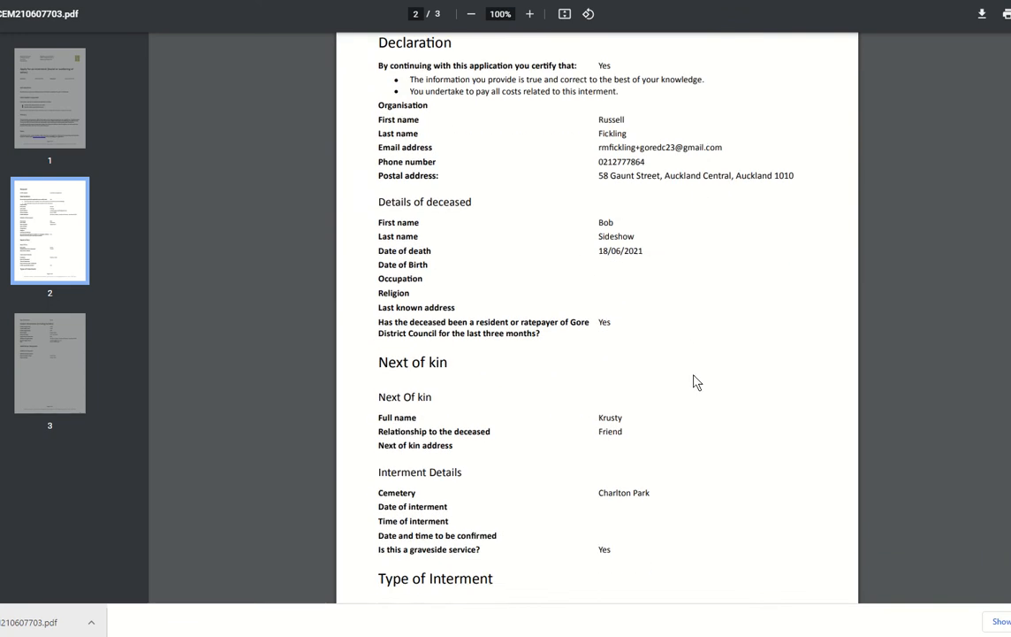
pyautogui.scroll(-10, 694, 380)
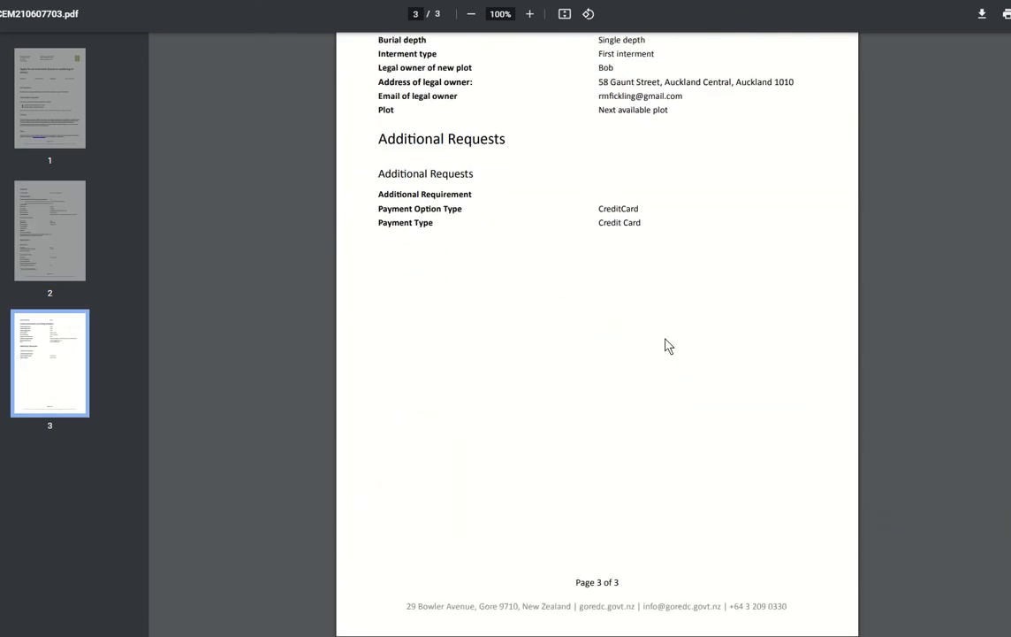
pyautogui.scroll(3, 667, 345)
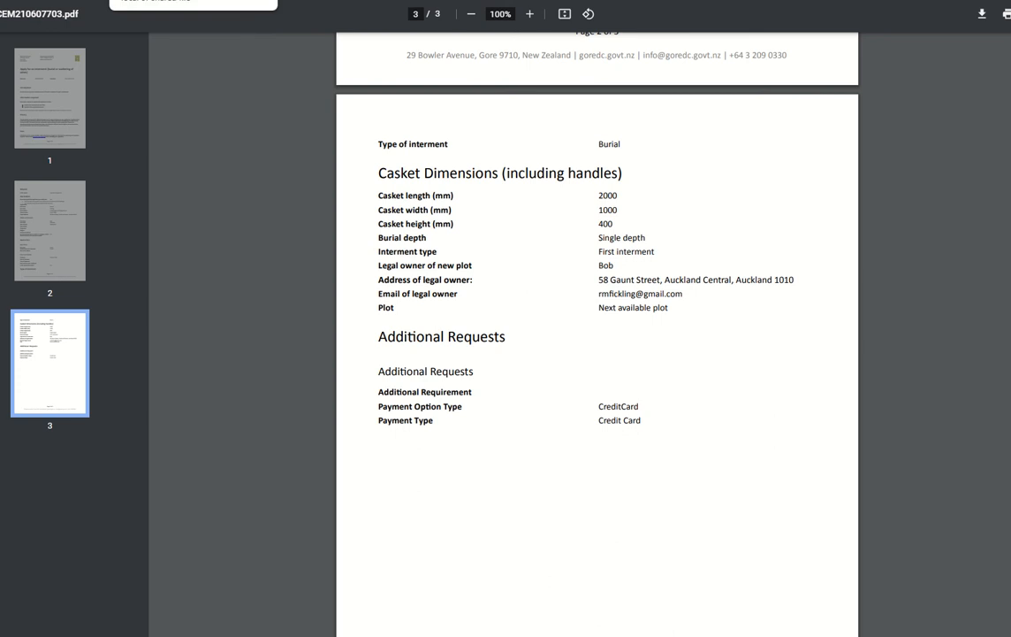
# Step: Download tax invoice INV210600299.pdf from the form's attachments and open it
pyautogui.click(177, 0)
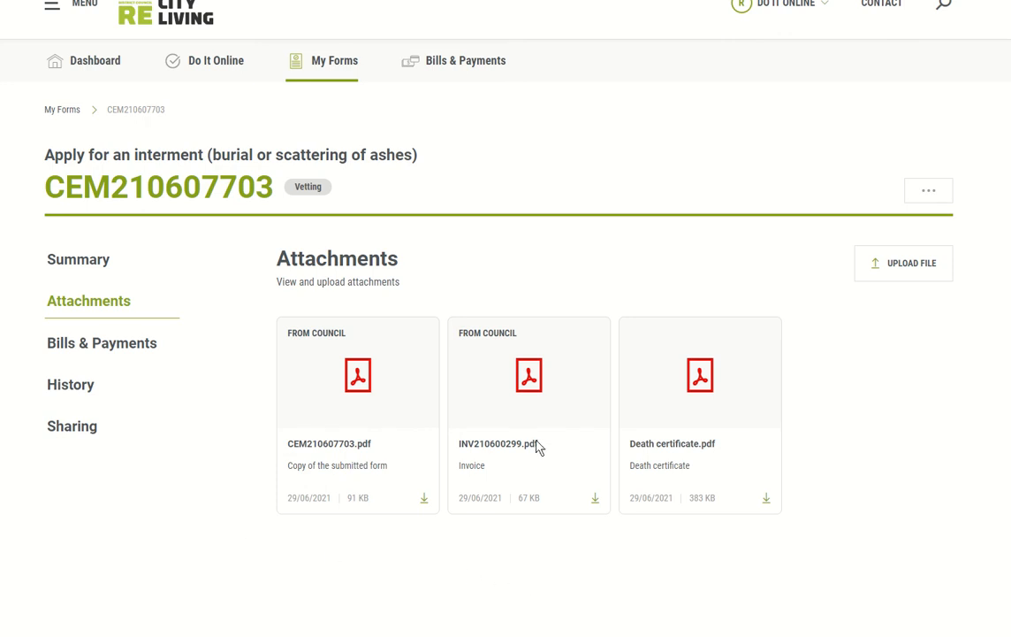
pyautogui.click(593, 501)
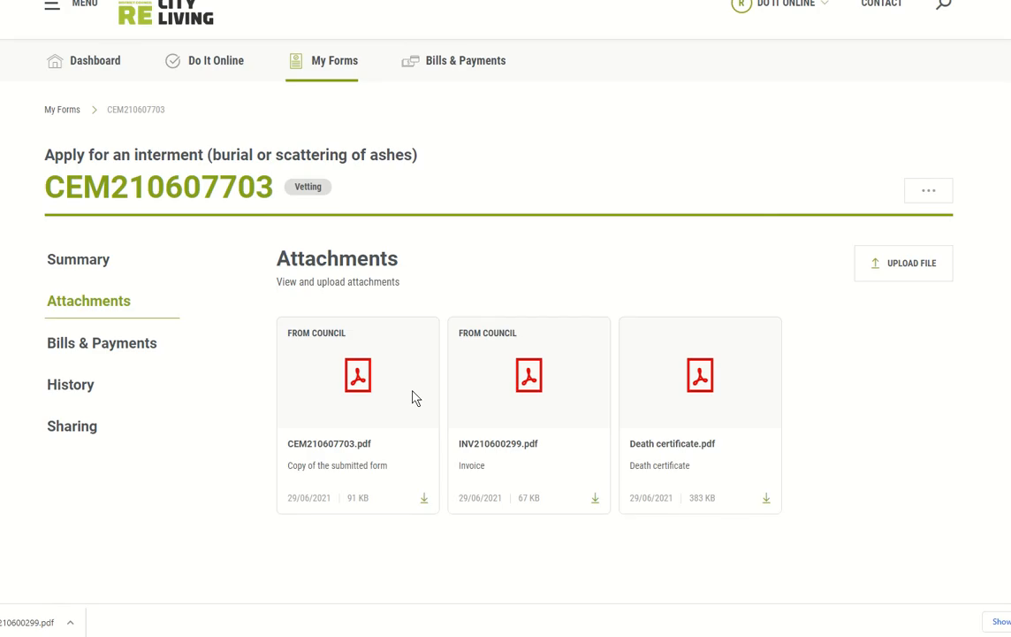
pyautogui.click(44, 624)
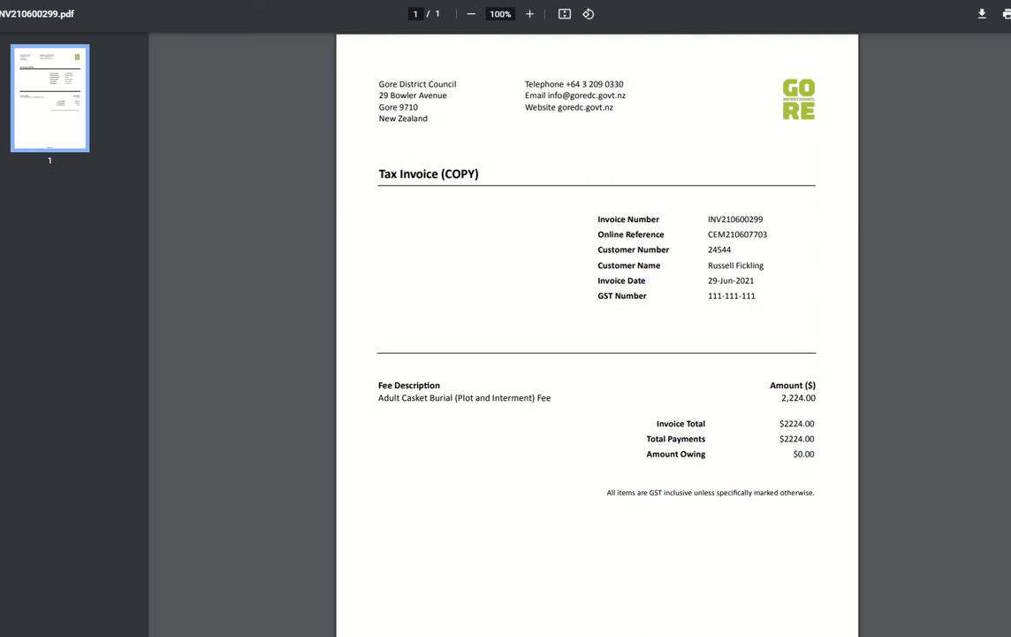
pyautogui.click(75, 2)
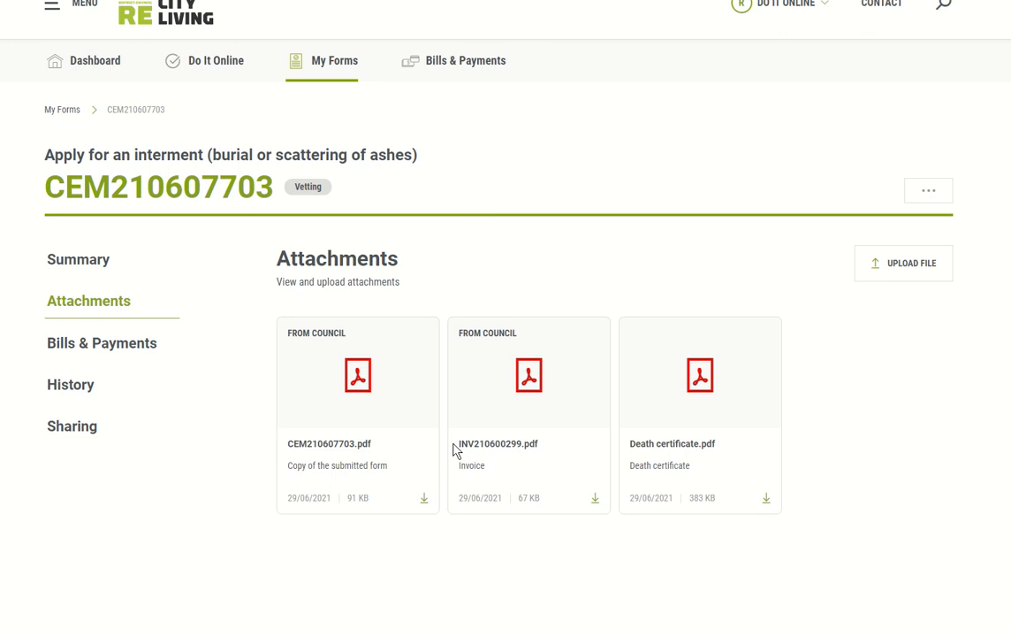
pyautogui.click(87, 345)
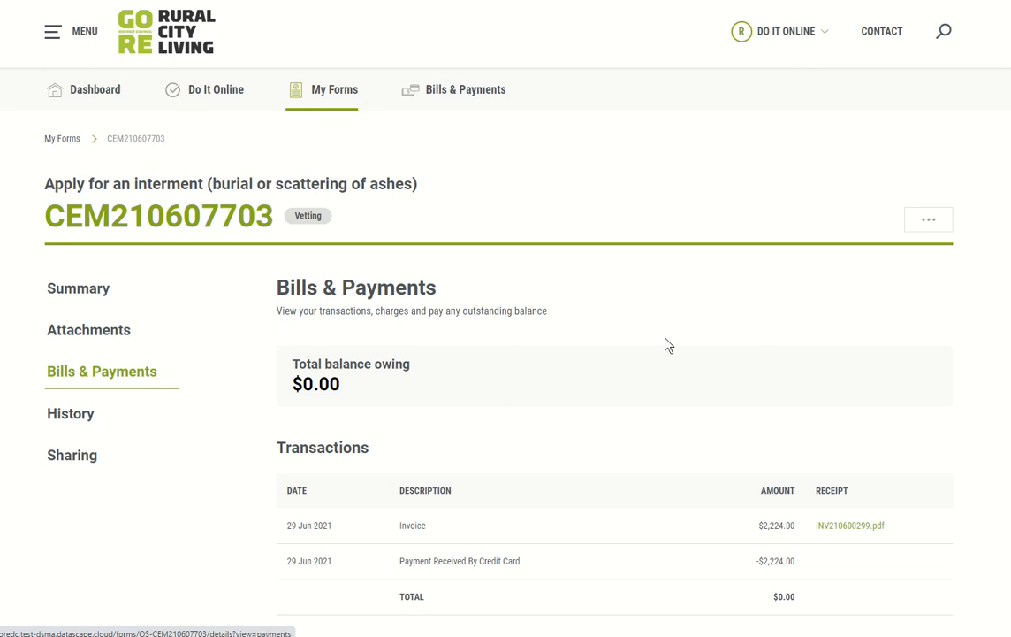
pyautogui.scroll(-3, 667, 344)
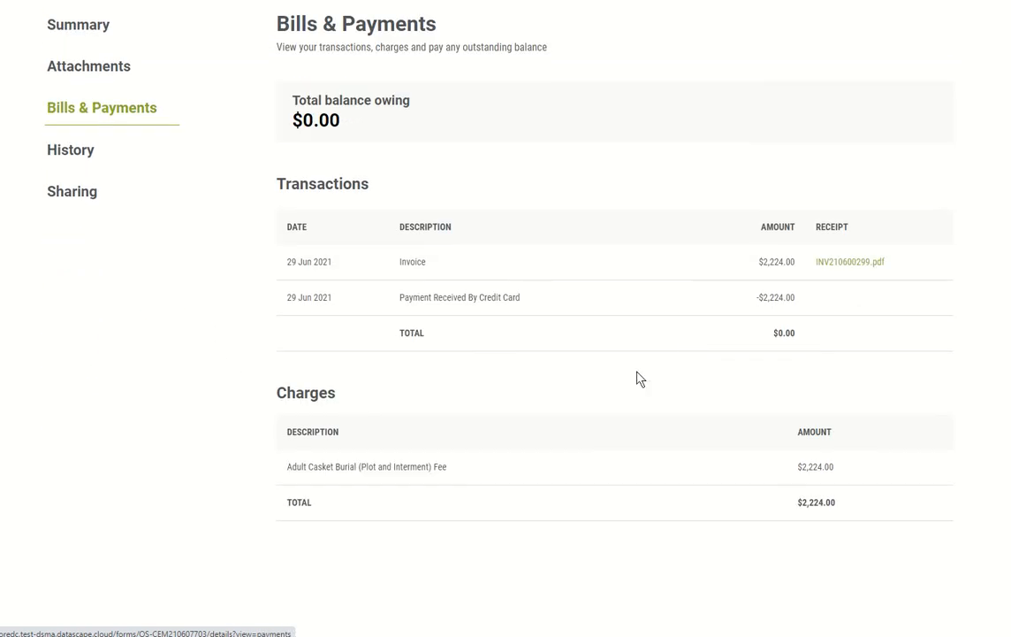
pyautogui.scroll(1, 456, 322)
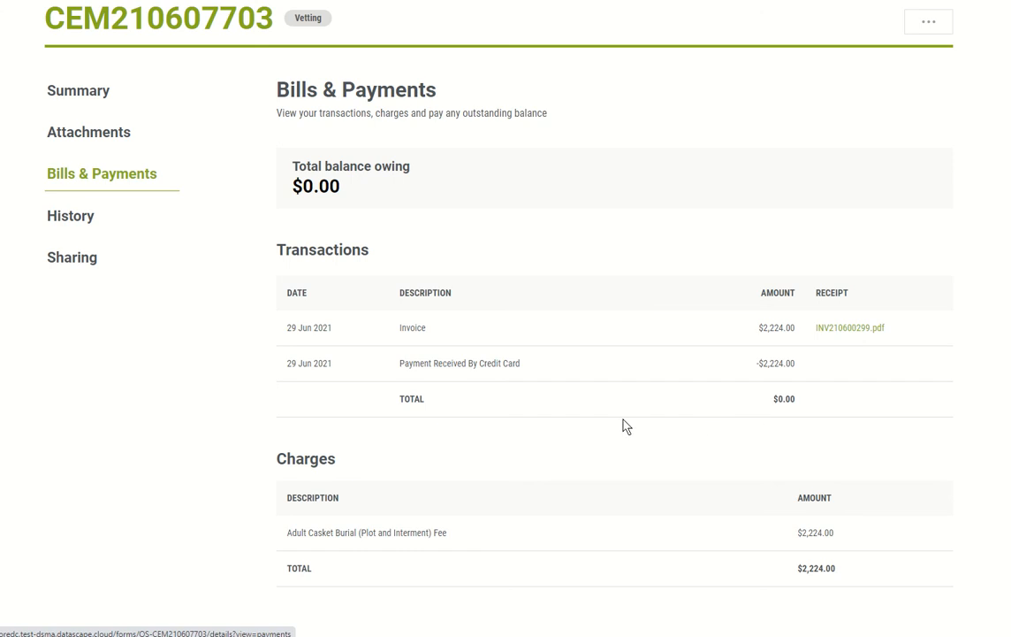
pyautogui.scroll(1, 624, 426)
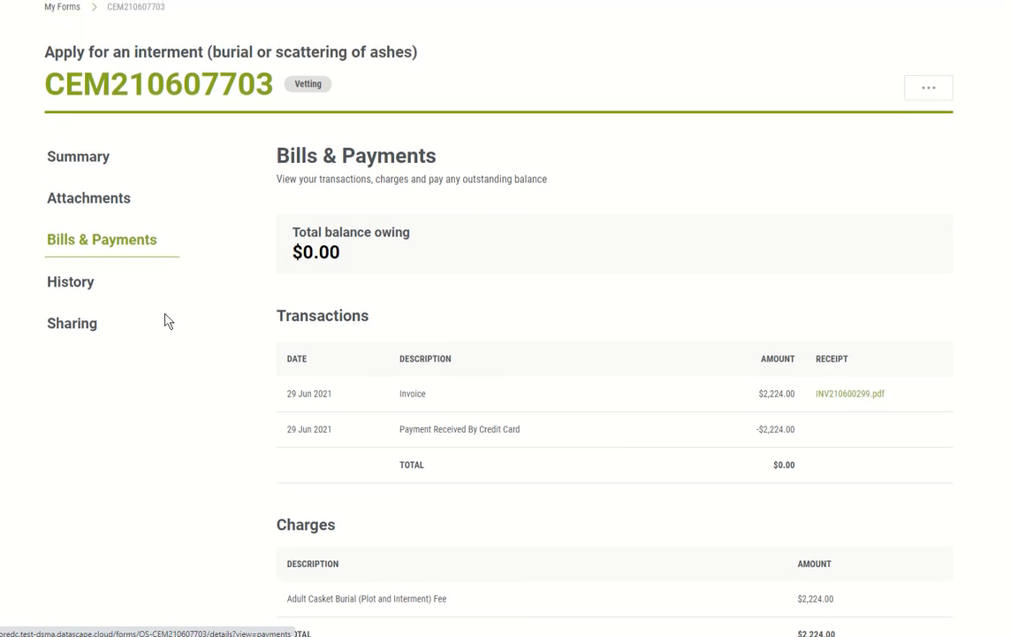
pyautogui.click(82, 281)
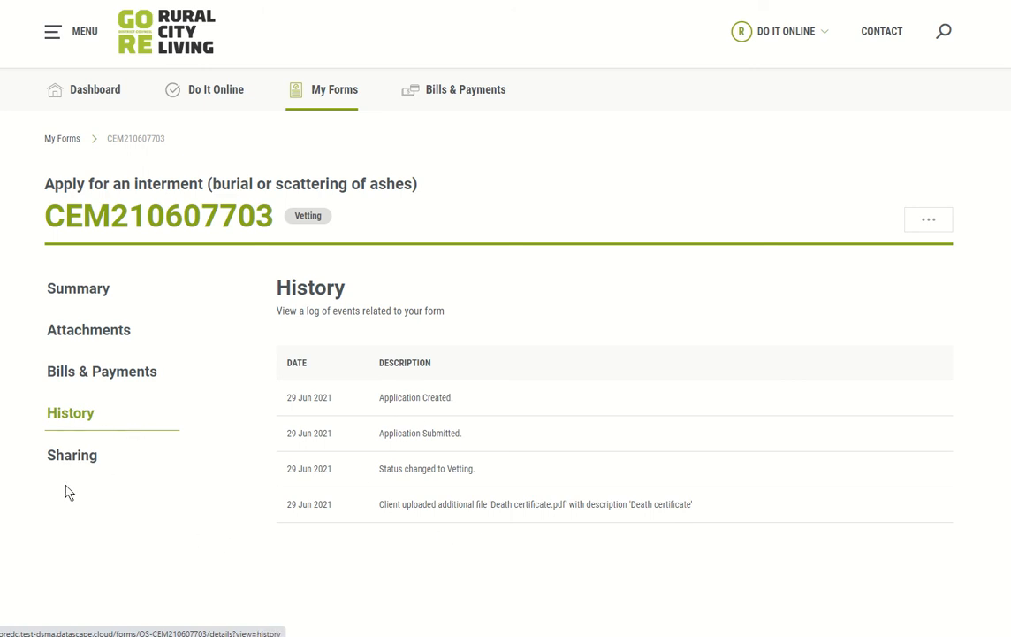
pyautogui.click(74, 456)
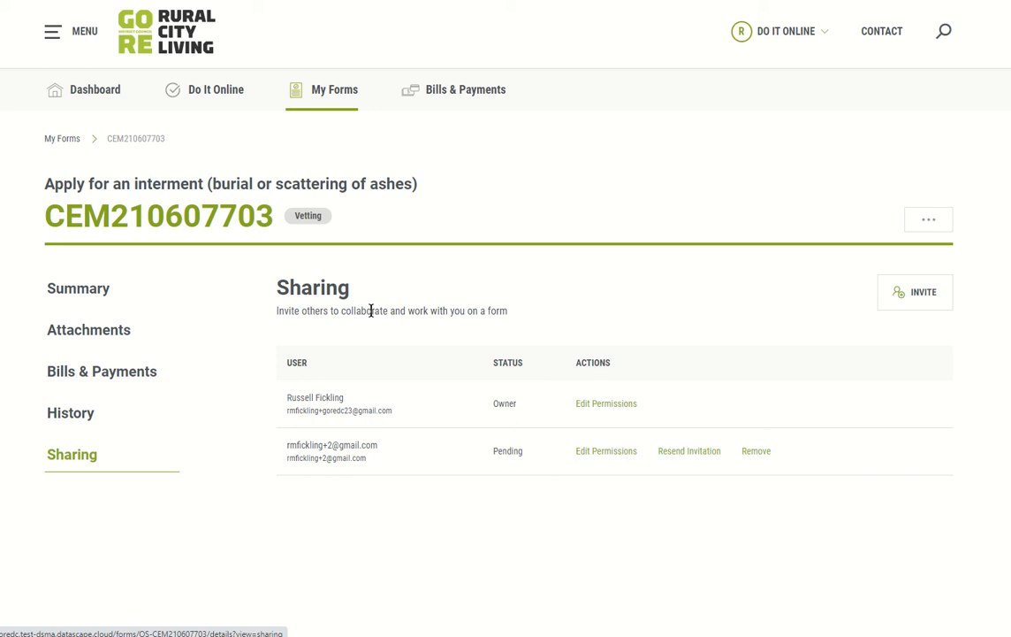
pyautogui.doubleClick(308, 217)
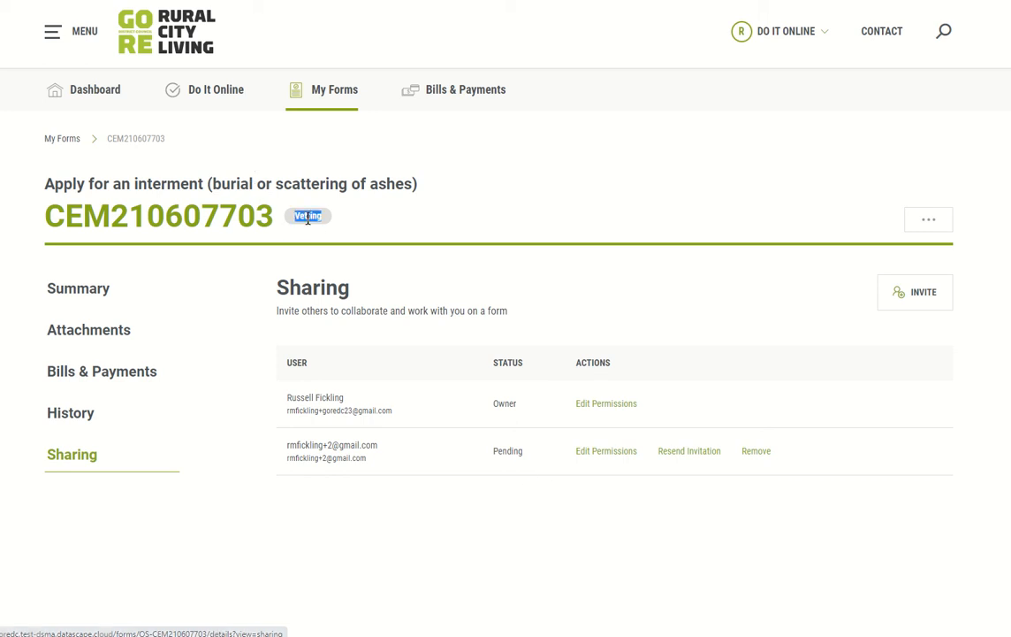
pyautogui.click(371, 221)
pyautogui.click(89, 291)
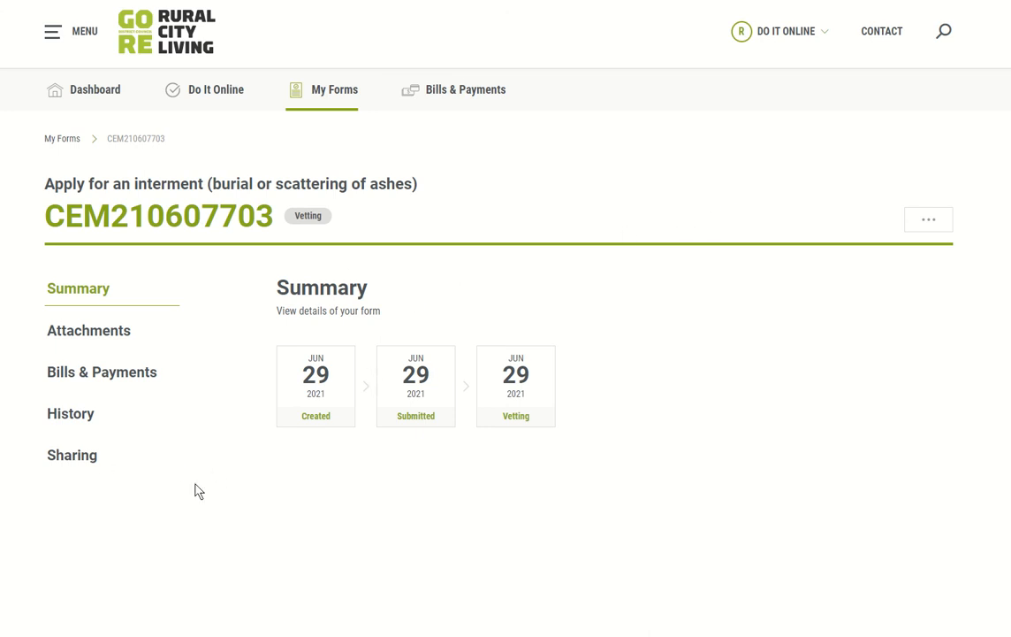
pyautogui.click(84, 456)
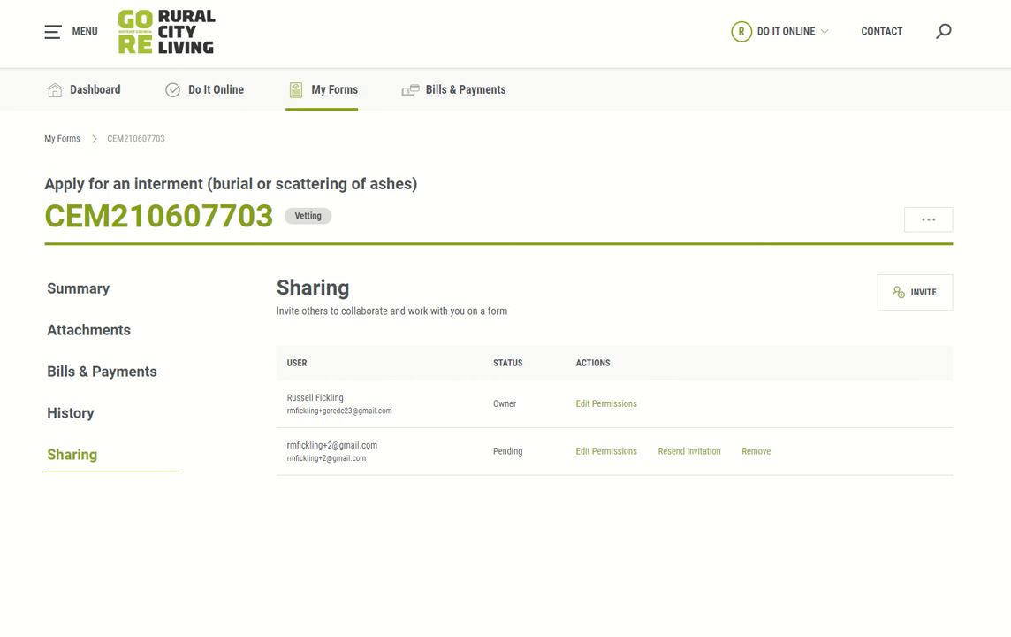
pyautogui.click(93, 290)
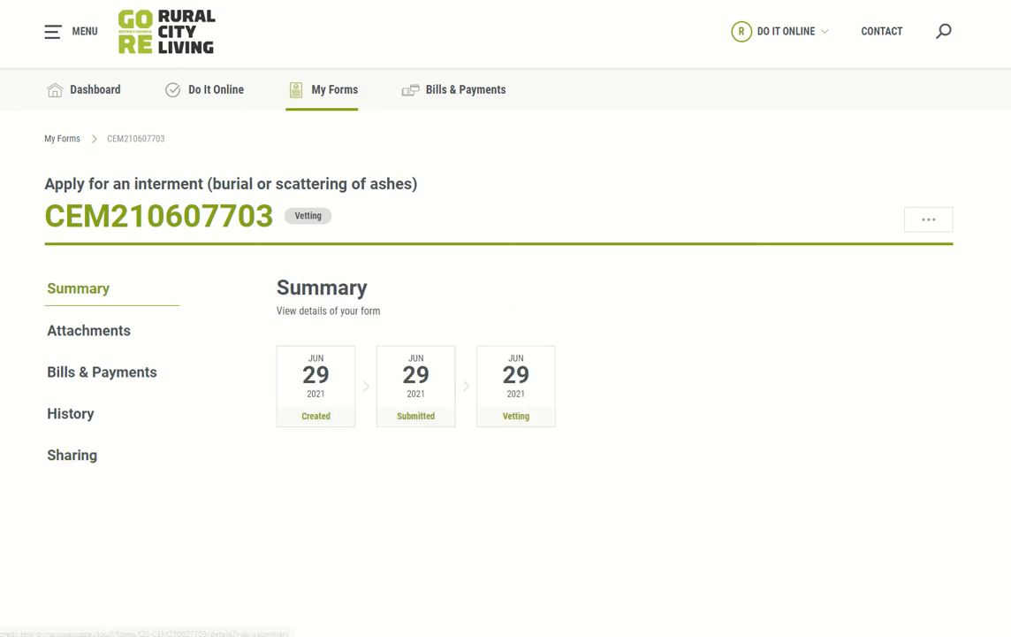
pyautogui.press('F5')
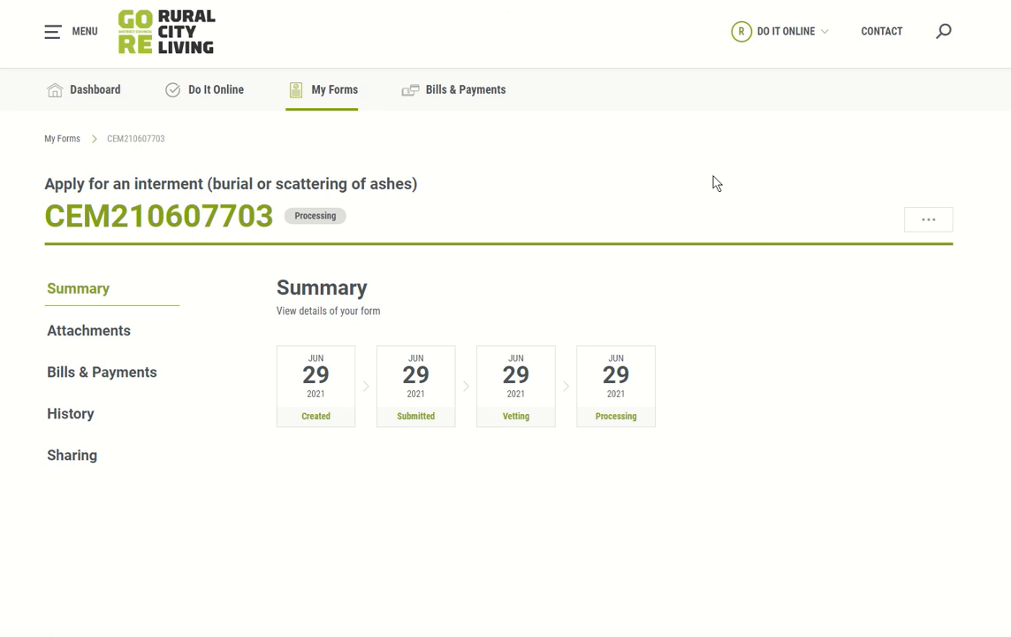
pyautogui.doubleClick(313, 215)
pyautogui.click(408, 214)
pyautogui.click(49, 140)
pyautogui.click(123, 255)
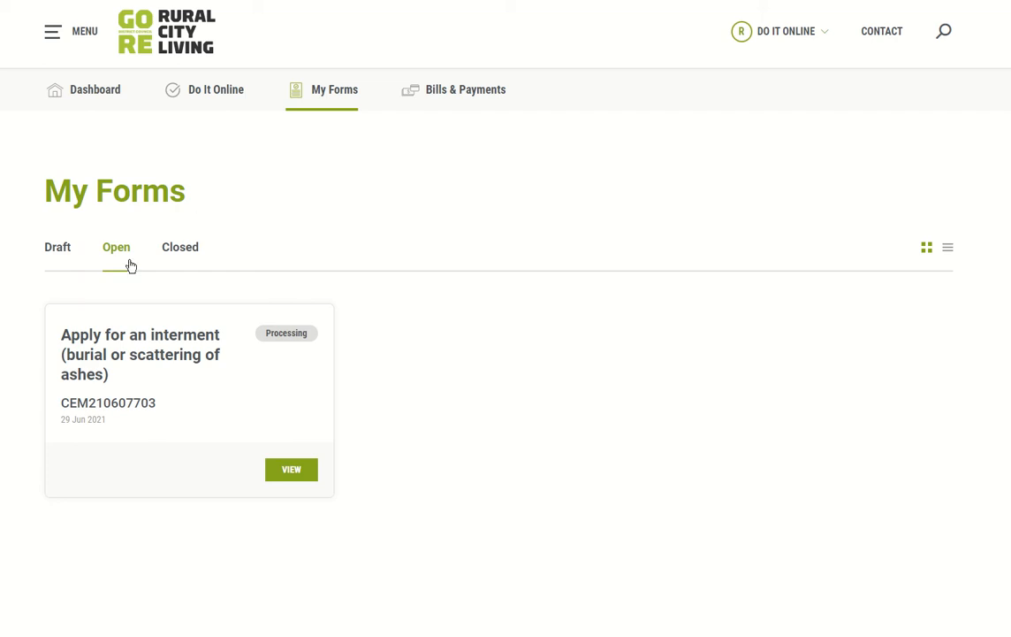
# Step: Open the interment form's Bills & Payments and find the $100.00 Extra processing fee charge
pyautogui.click(154, 355)
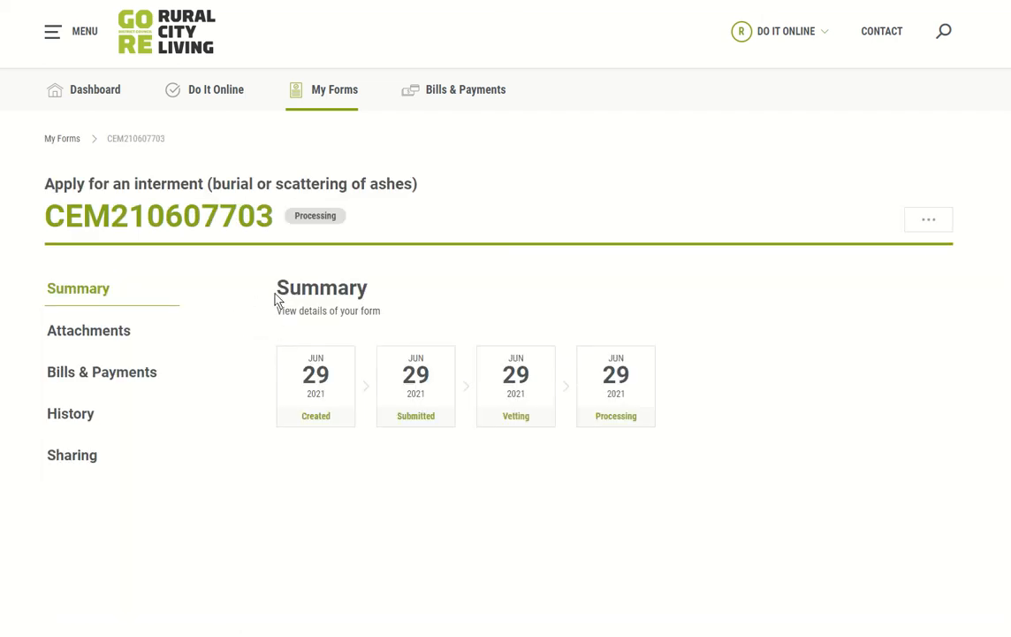
pyautogui.click(104, 374)
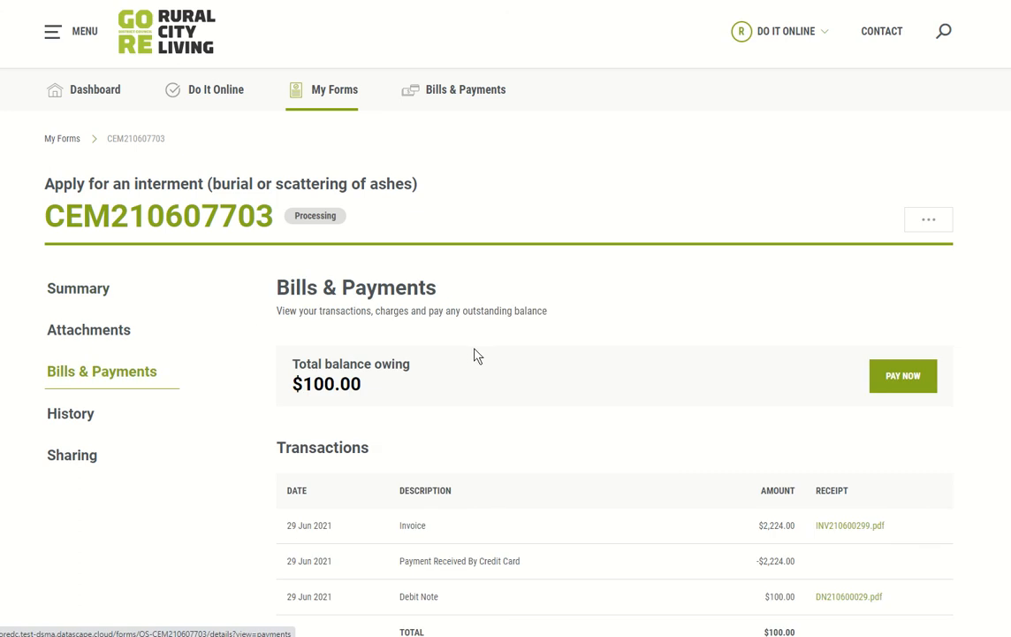
pyautogui.scroll(-1, 475, 356)
pyautogui.scroll(-1, 423, 332)
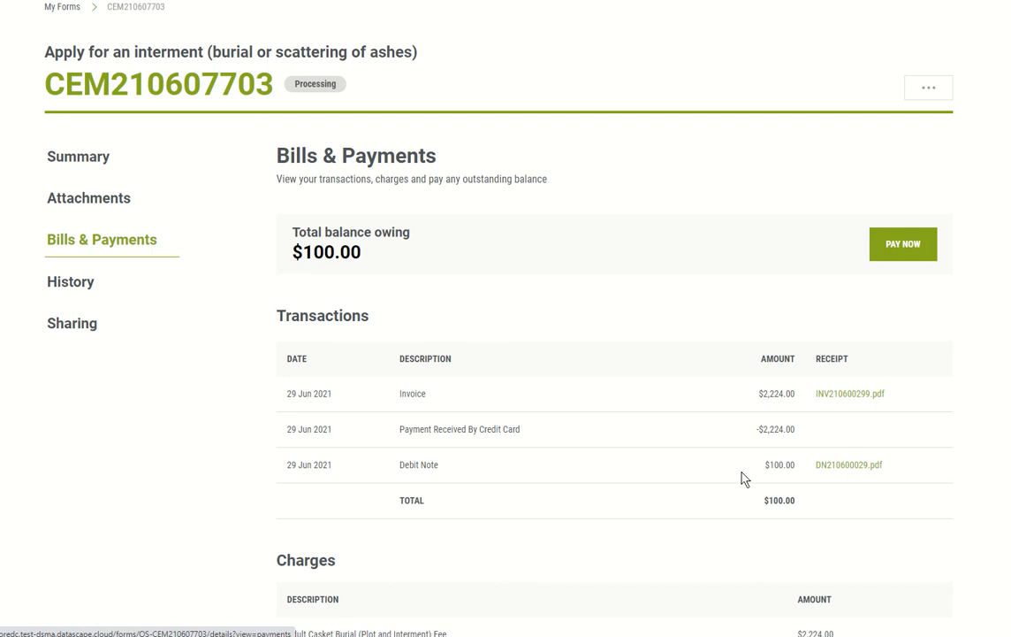
pyautogui.scroll(-1, 495, 429)
pyautogui.scroll(-2, 495, 429)
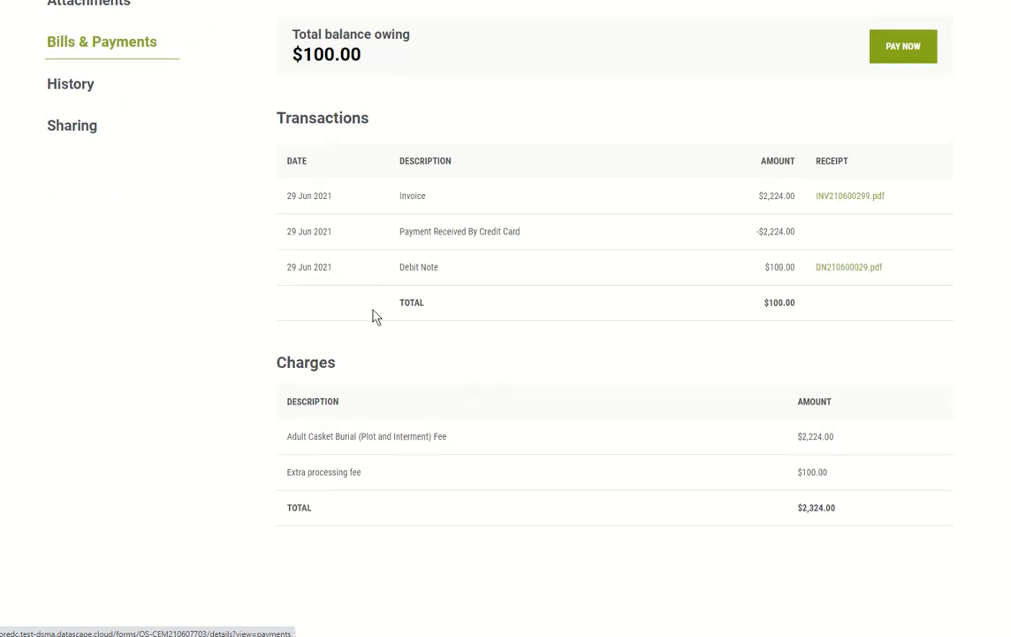
pyautogui.moveTo(286, 472); pyautogui.dragTo(417, 483)
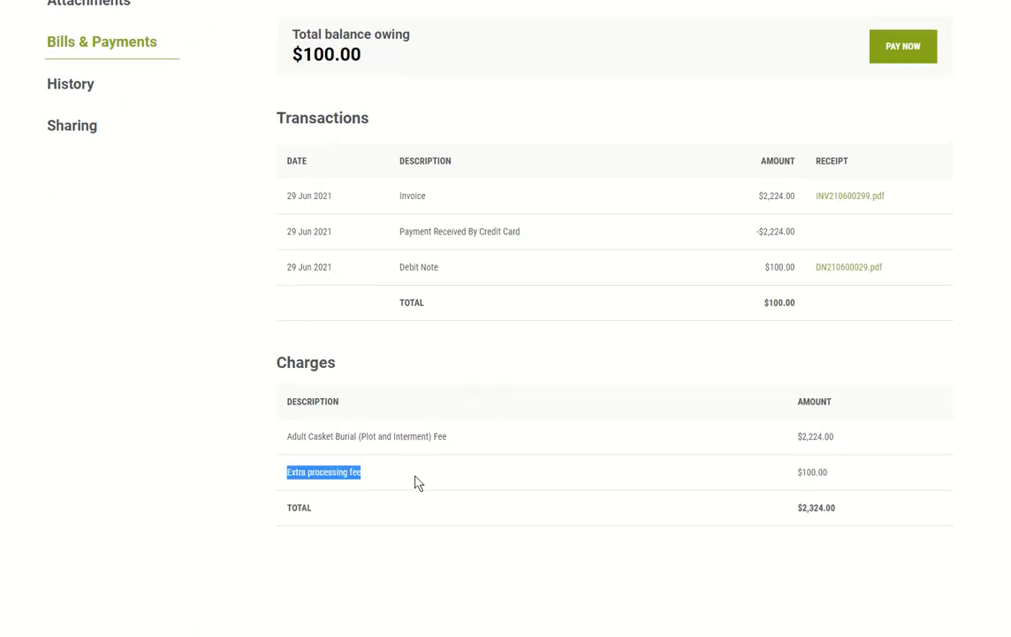
pyautogui.click(561, 540)
pyautogui.scroll(3, 589, 394)
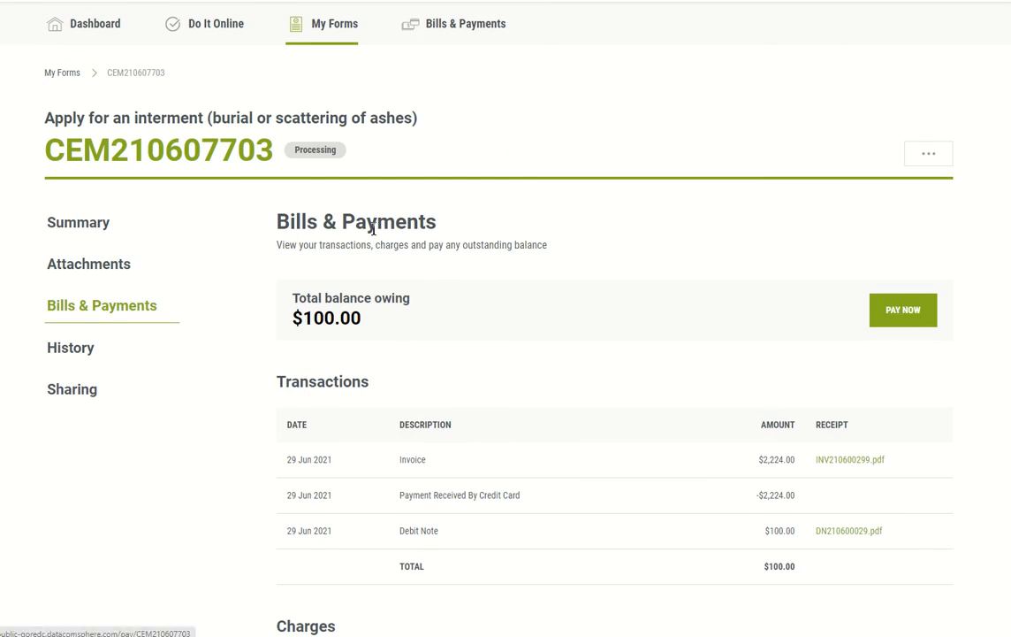
pyautogui.scroll(1, 641, 301)
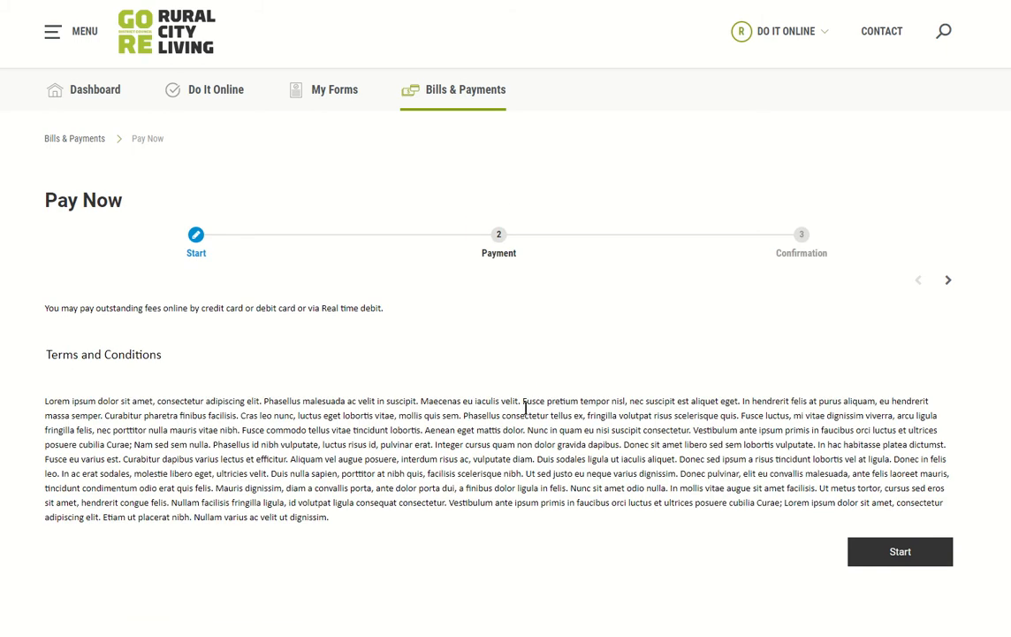
# Step: Start a card payment for the $100.00 fee ($101.51 with card fee), cancel it, and return to My Forms
pyautogui.click(891, 557)
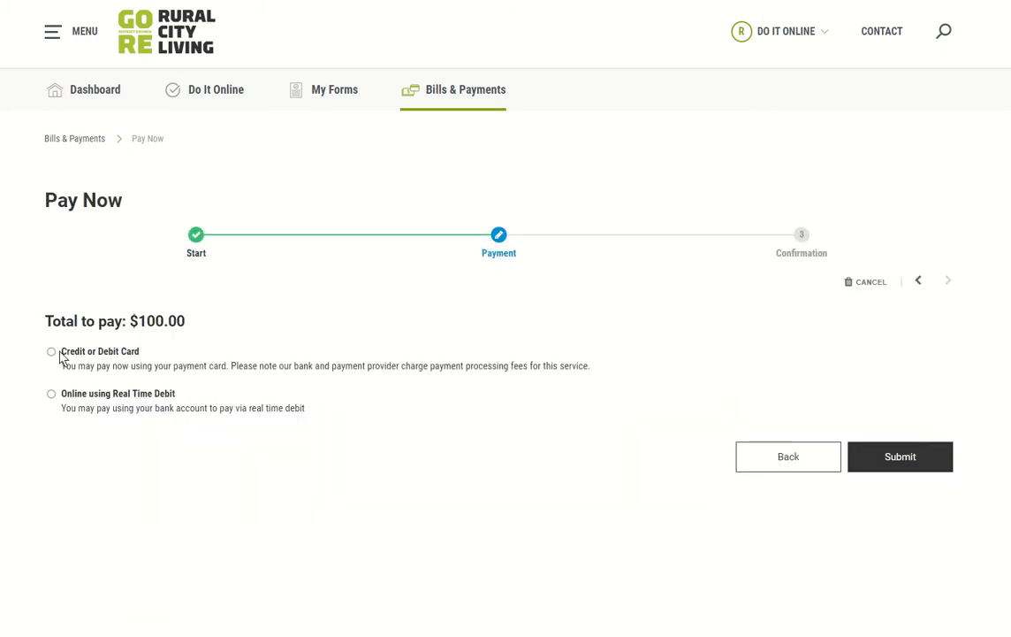
pyautogui.click(58, 354)
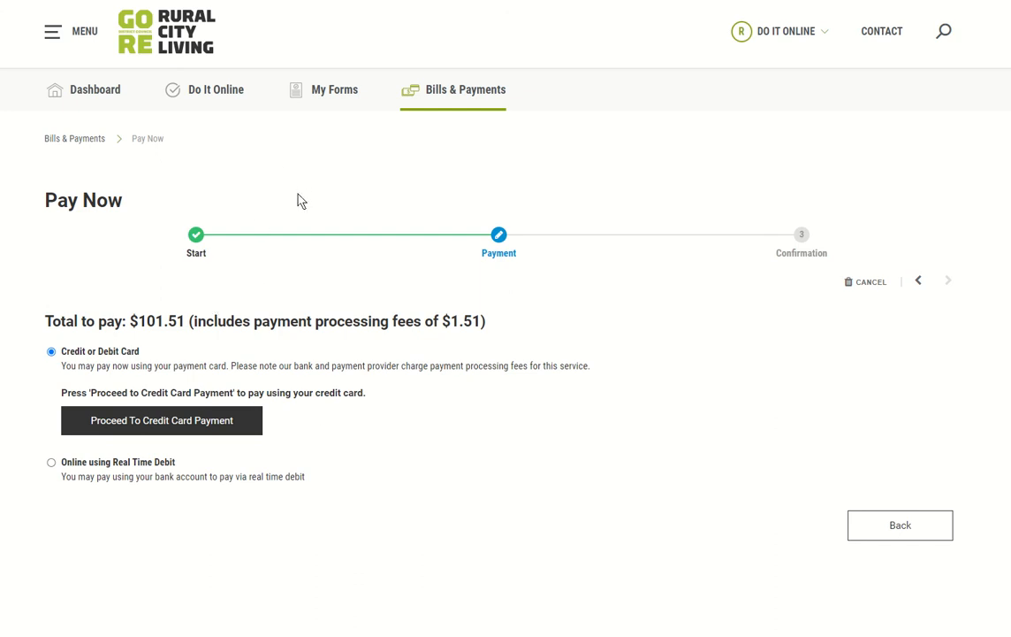
pyautogui.click(866, 282)
pyautogui.click(442, 340)
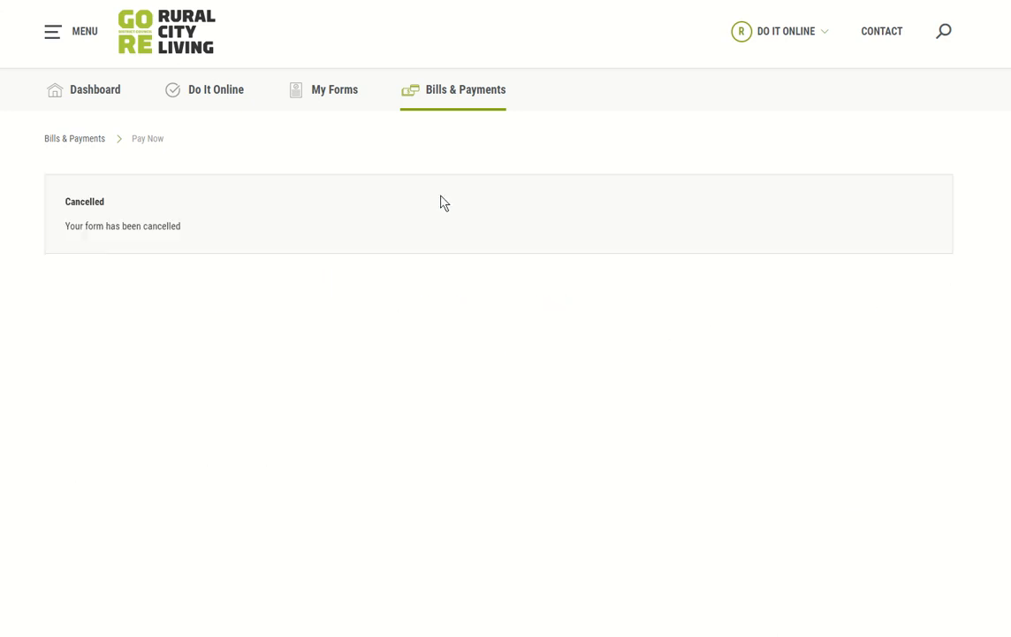
pyautogui.click(330, 91)
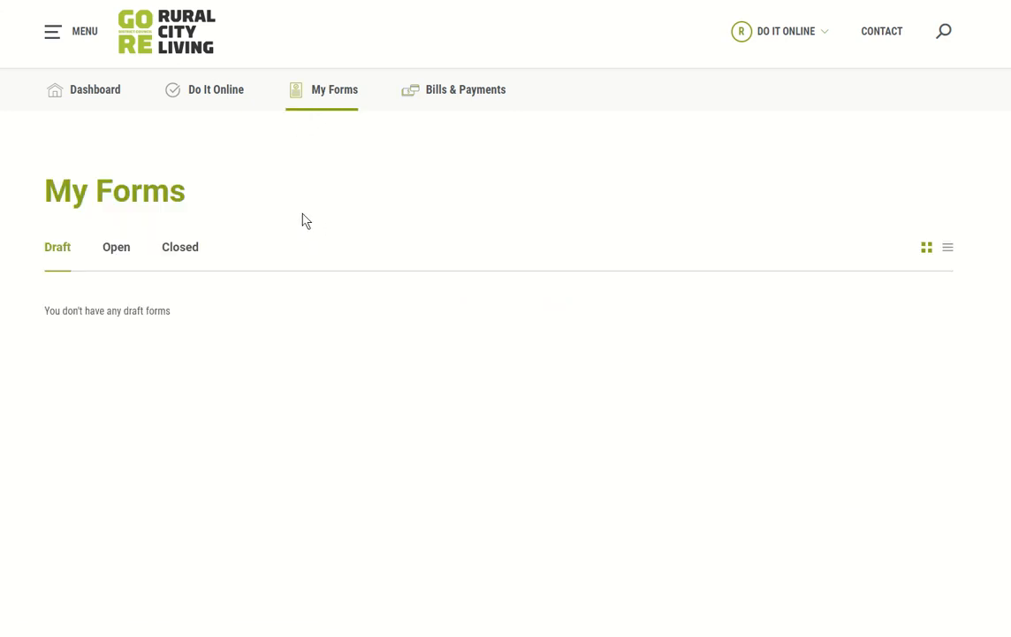
# Step: Find the $100.00 interment invoice under Open forms, Bills & Payments (due today), and Dashboard Upcoming bills
pyautogui.click(152, 249)
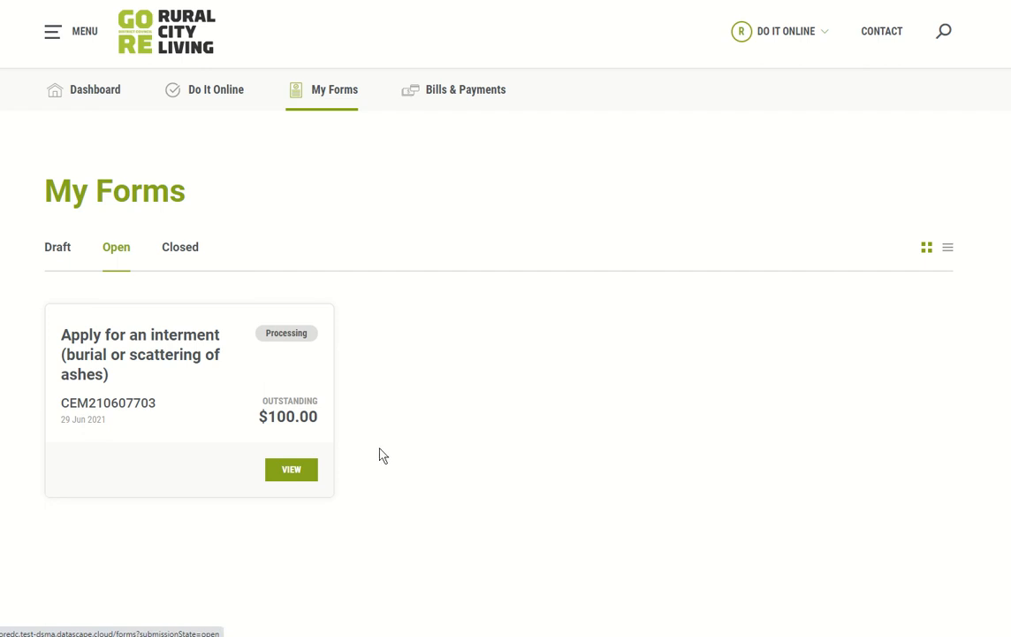
pyautogui.click(436, 96)
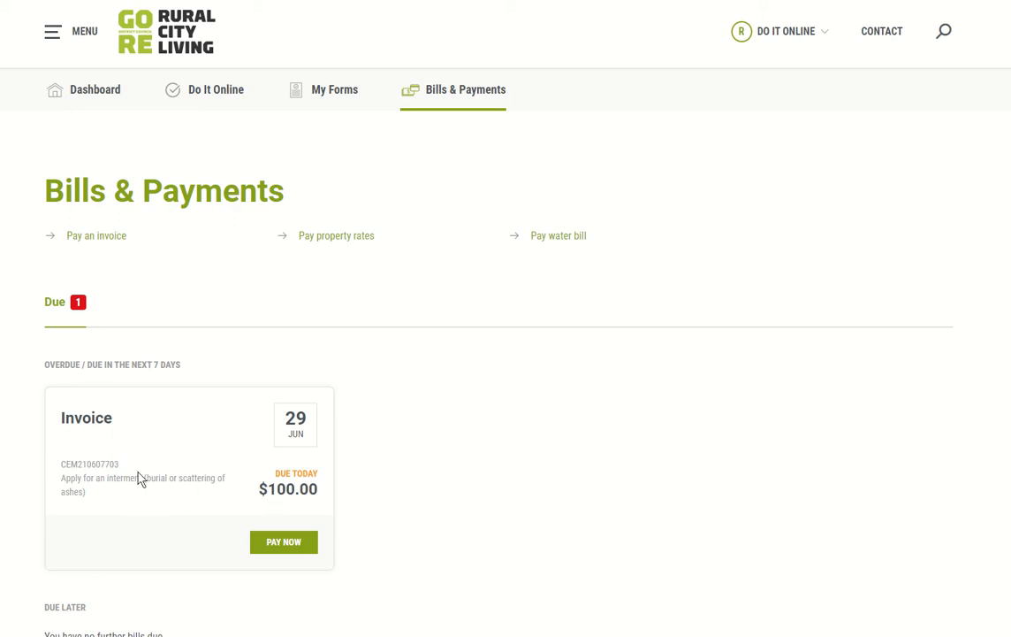
pyautogui.scroll(-1, 434, 423)
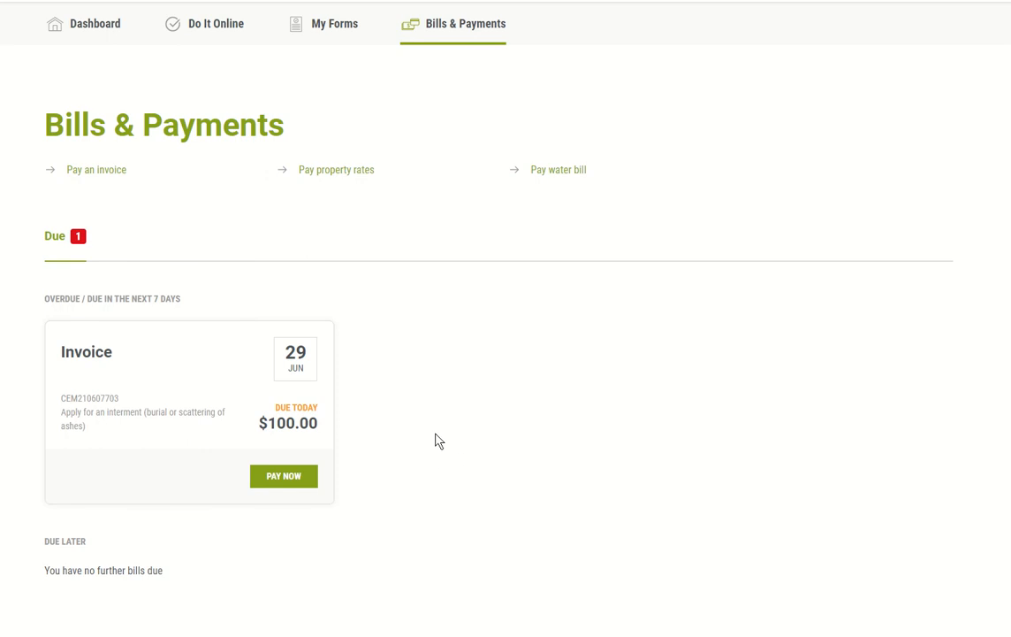
pyautogui.moveTo(277, 407); pyautogui.dragTo(345, 413)
pyautogui.click(296, 403)
pyautogui.scroll(-1, 415, 395)
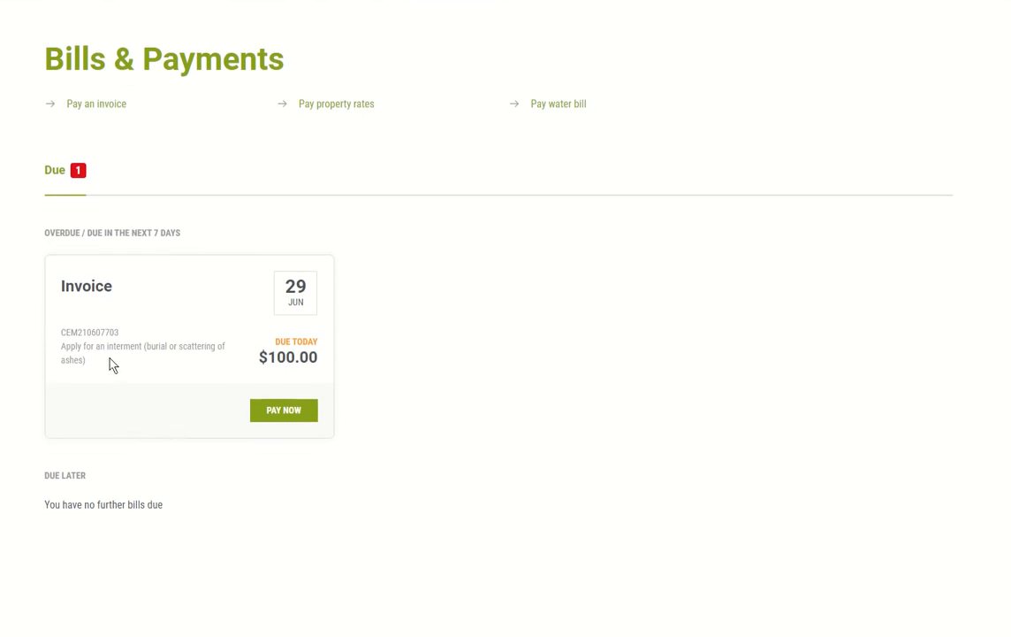
pyautogui.scroll(2, 423, 379)
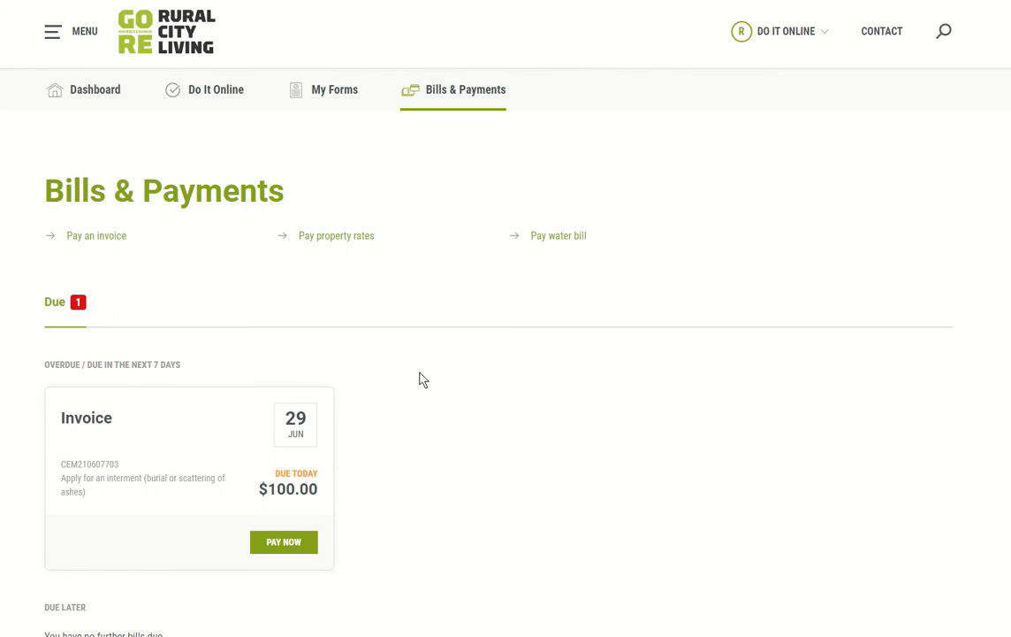
pyautogui.click(332, 97)
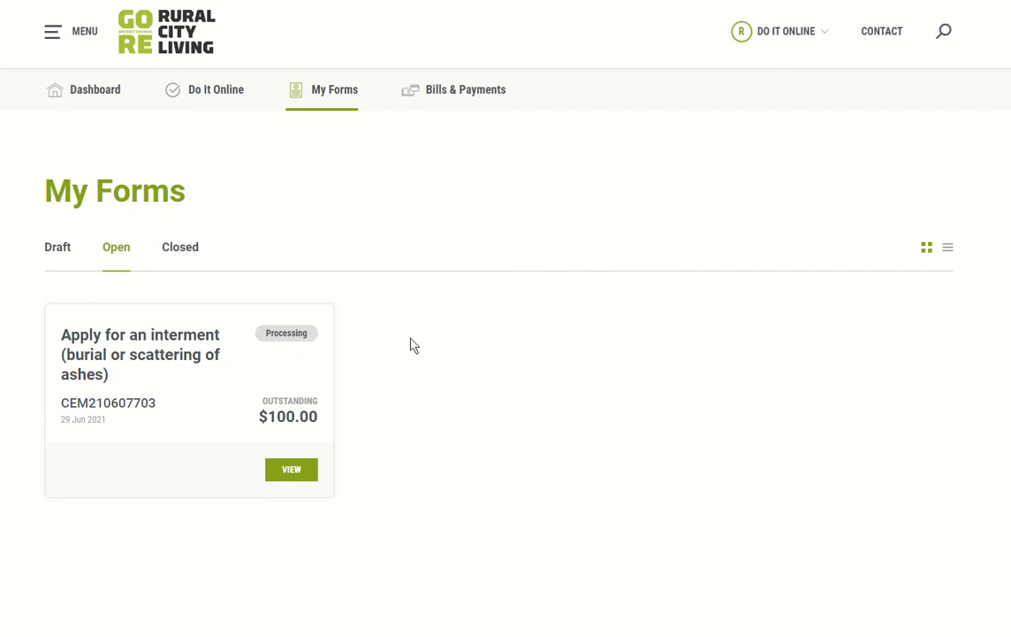
pyautogui.click(89, 89)
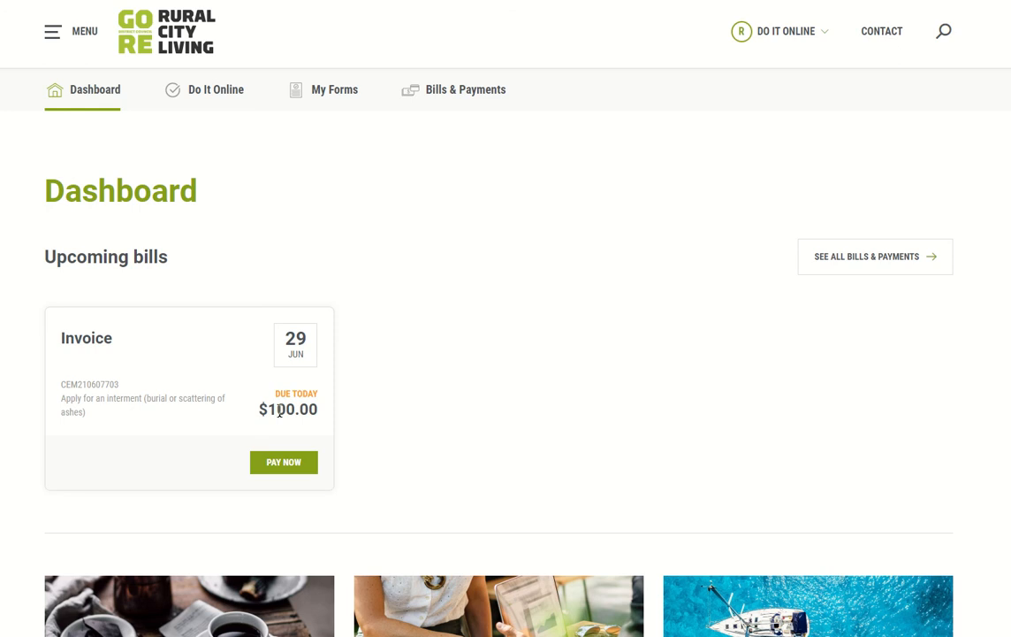
# Step: Show all bills and payments and review the $100.00 interment invoice due today
pyautogui.click(866, 270)
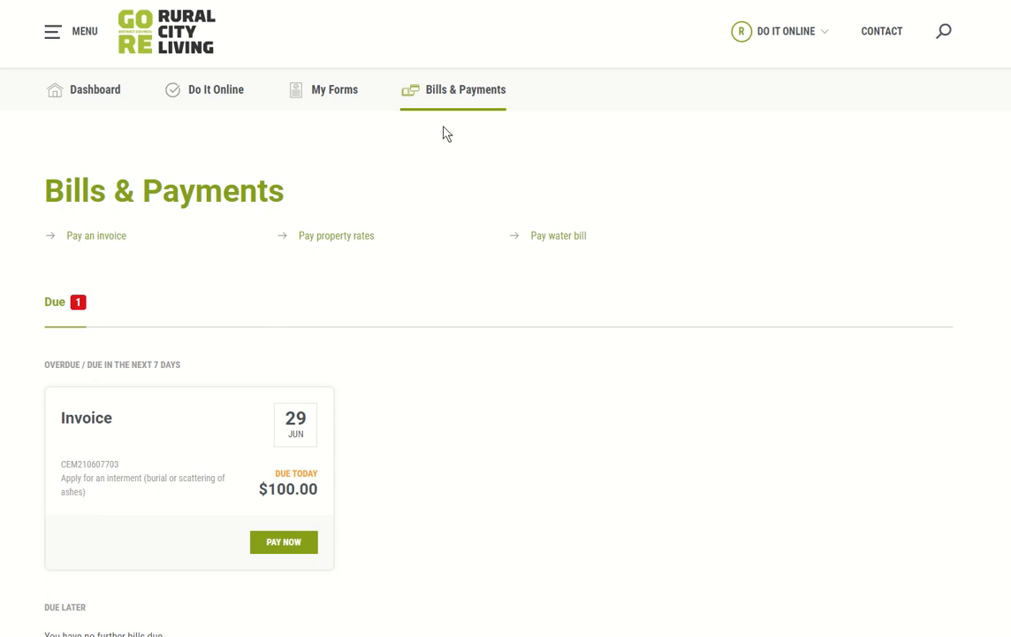
pyautogui.scroll(-1, 446, 133)
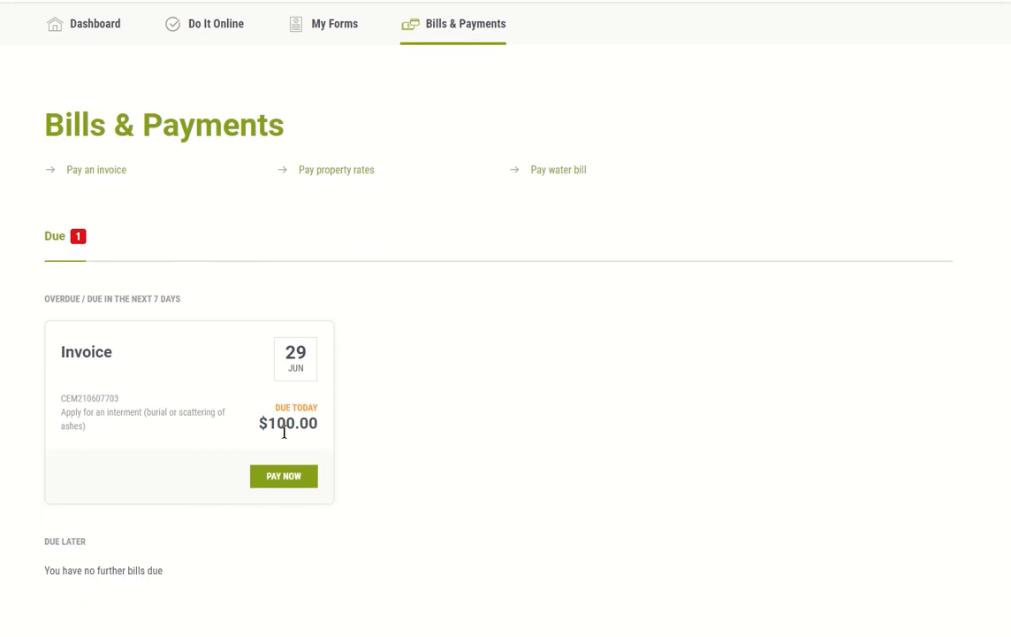
pyautogui.scroll(1, 286, 431)
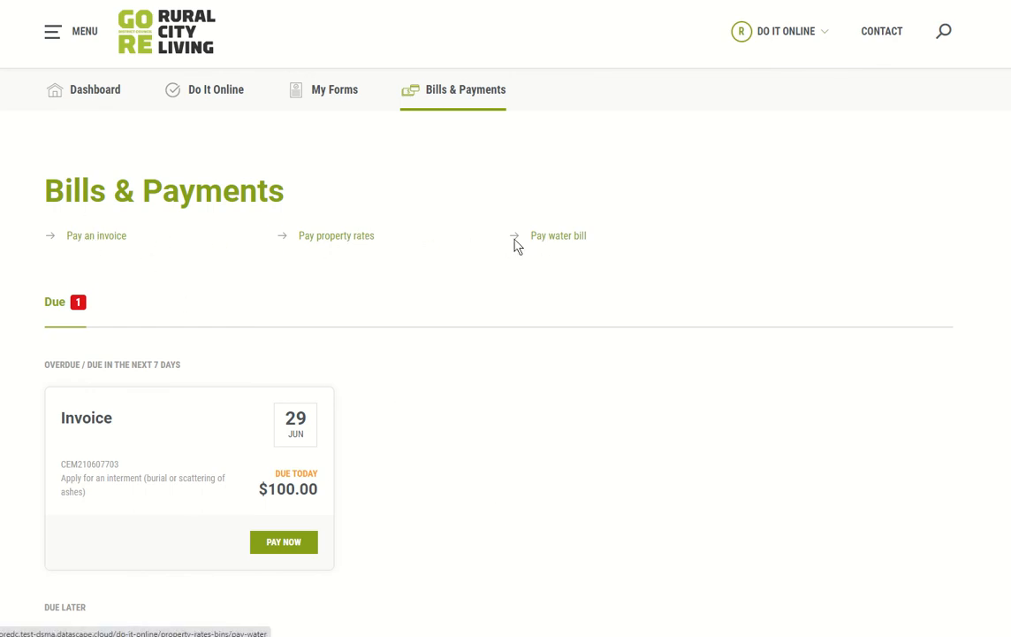
# Step: Log out of the account and view the public Bills & Payments page
pyautogui.click(820, 33)
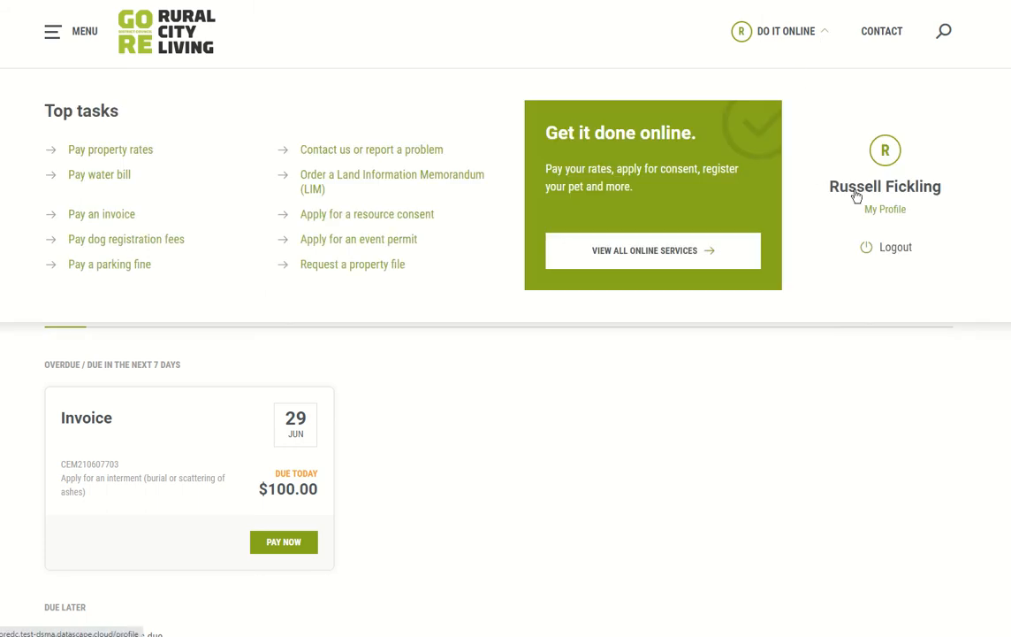
pyautogui.click(893, 251)
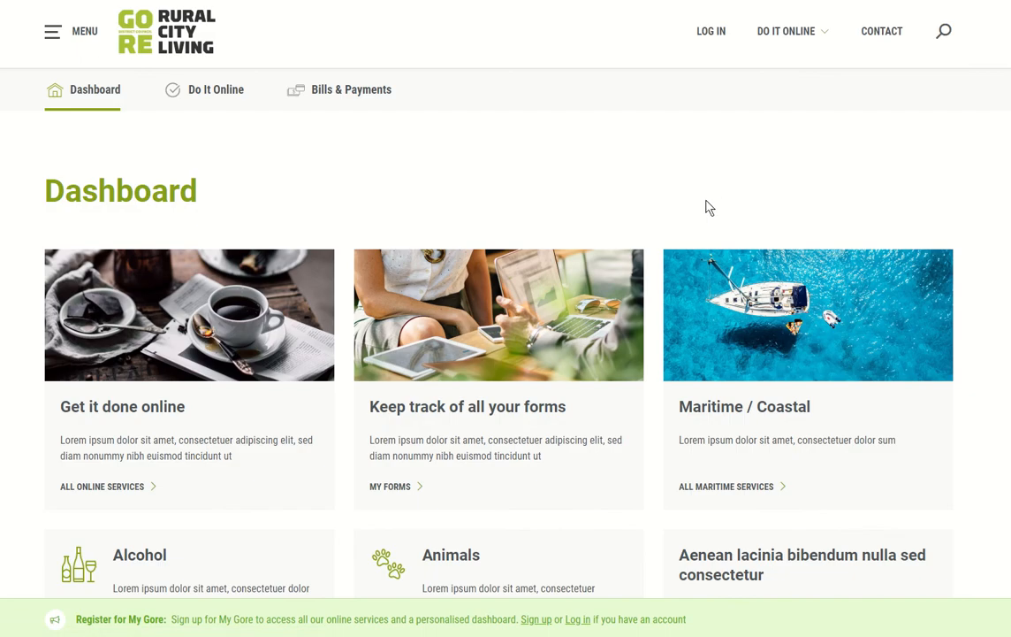
pyautogui.click(349, 93)
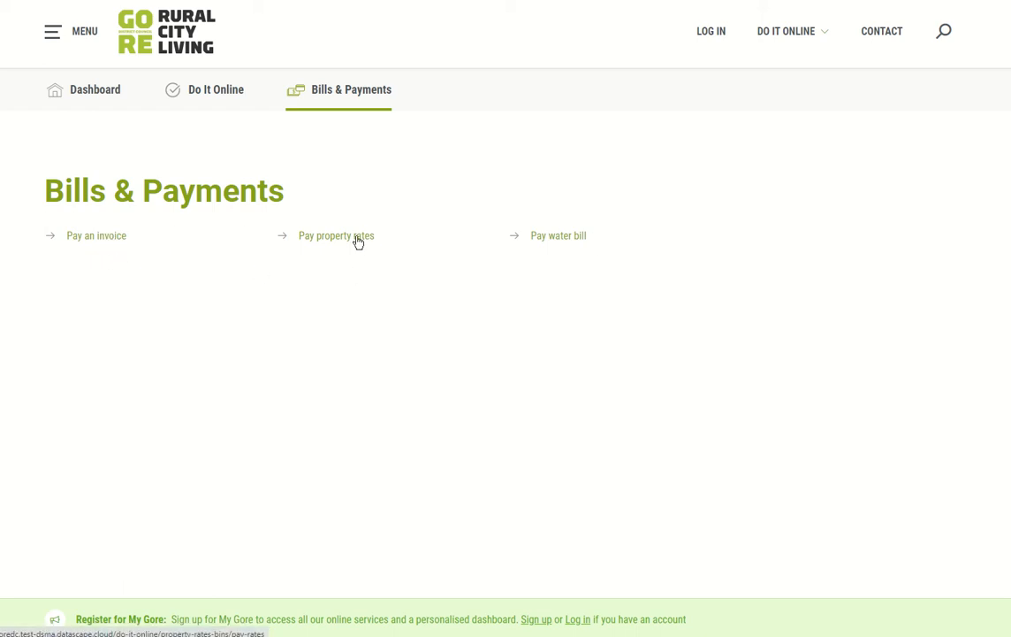
# Step: Preview the Pay an invoice form, then open the Pay property rates form instead
pyautogui.click(81, 246)
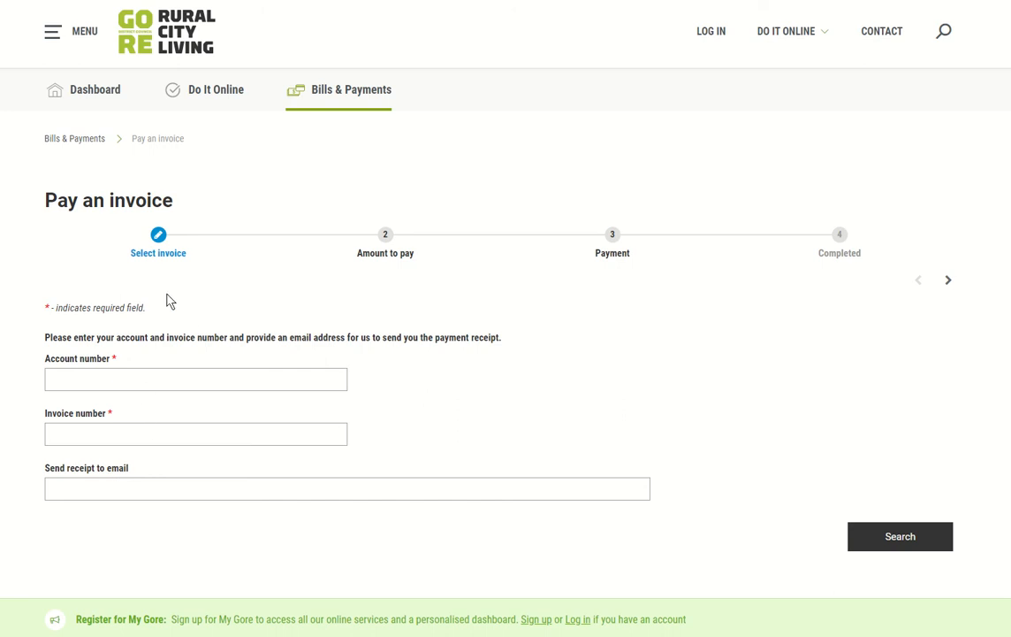
pyautogui.click(72, 139)
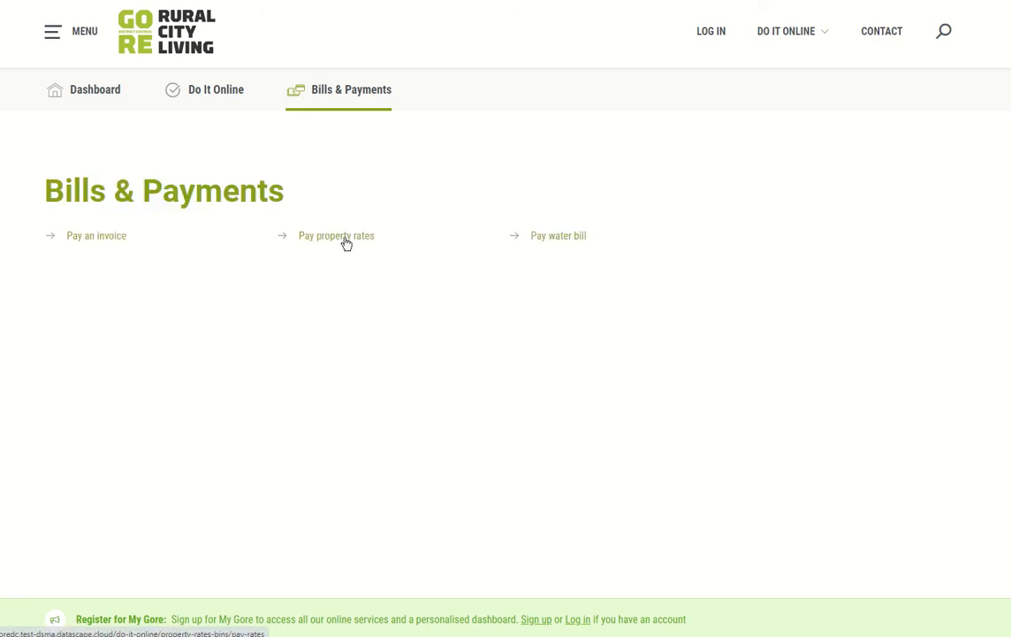
pyautogui.click(345, 236)
# Step: Switch the property search method to Search by account number
pyautogui.click(252, 314)
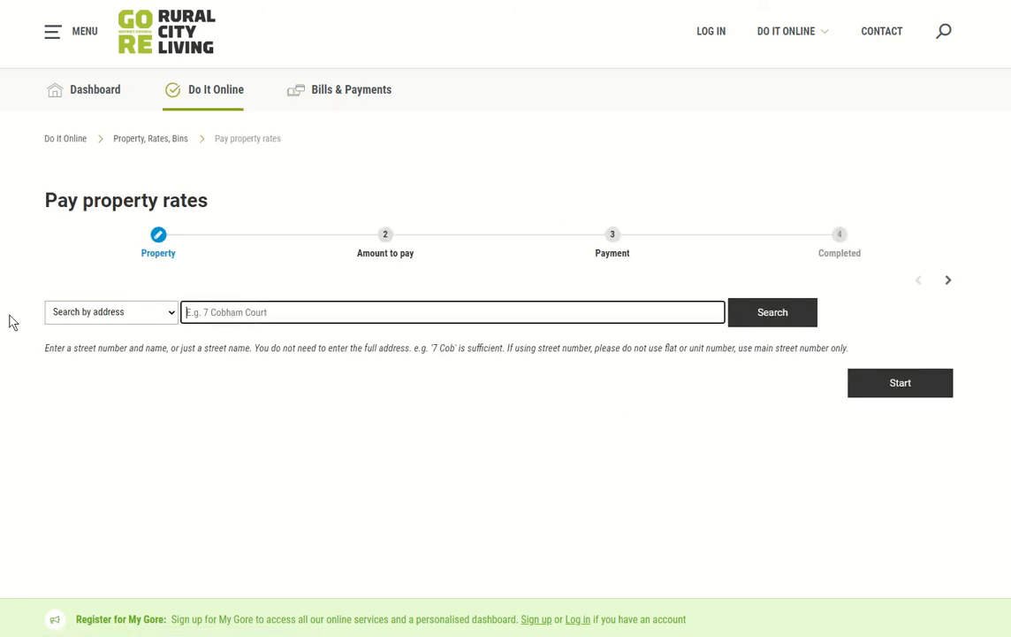
pyautogui.click(137, 317)
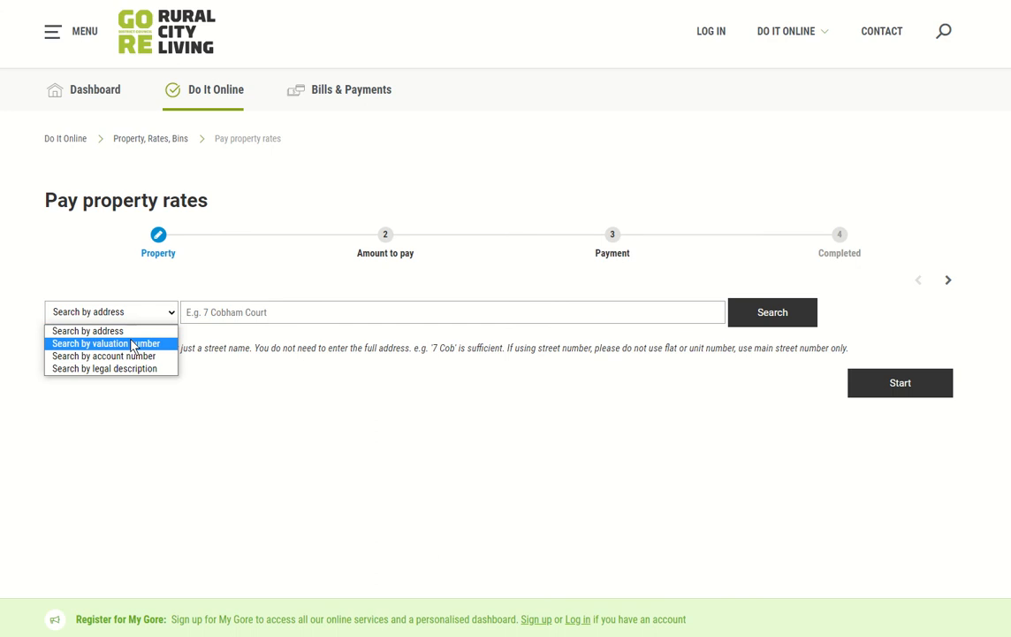
pyautogui.click(141, 356)
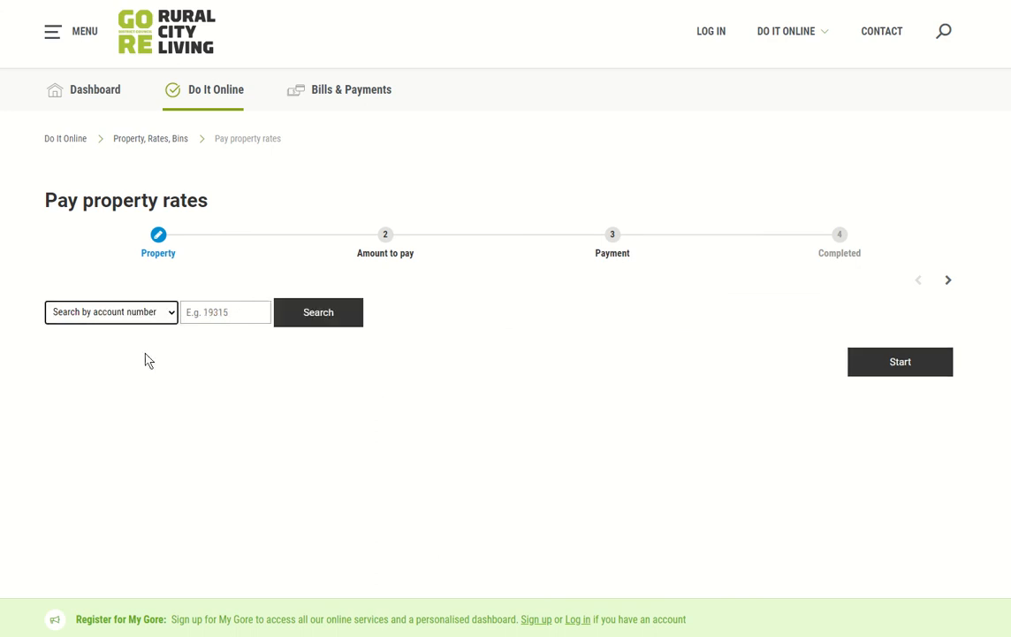
pyautogui.click(128, 314)
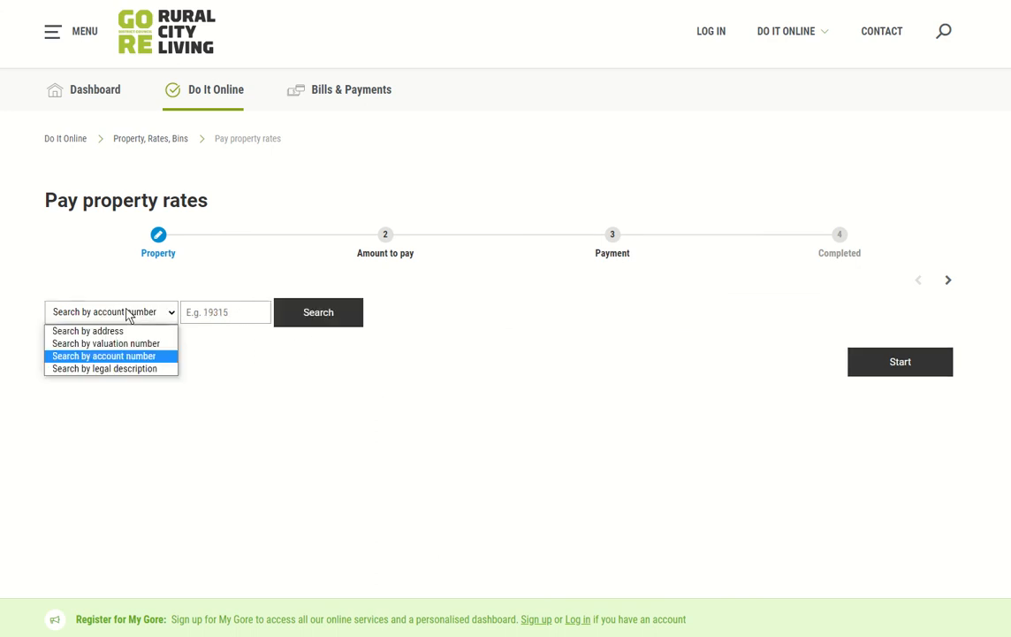
pyautogui.click(193, 329)
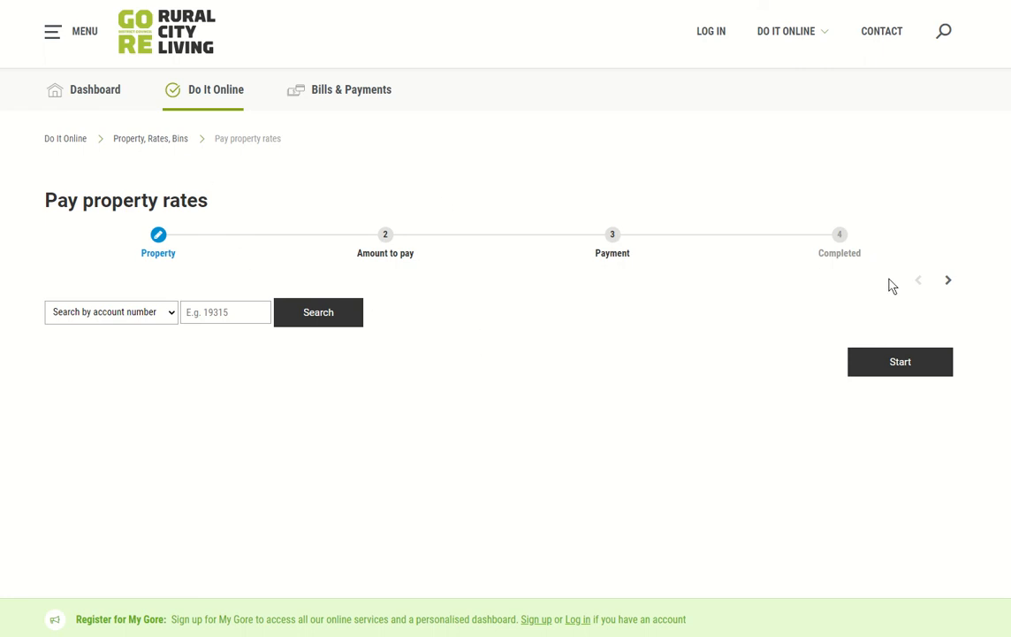
# Step: Abandon the unfinished rates form and display the Do it online category list
pyautogui.click(210, 99)
pyautogui.click(563, 70)
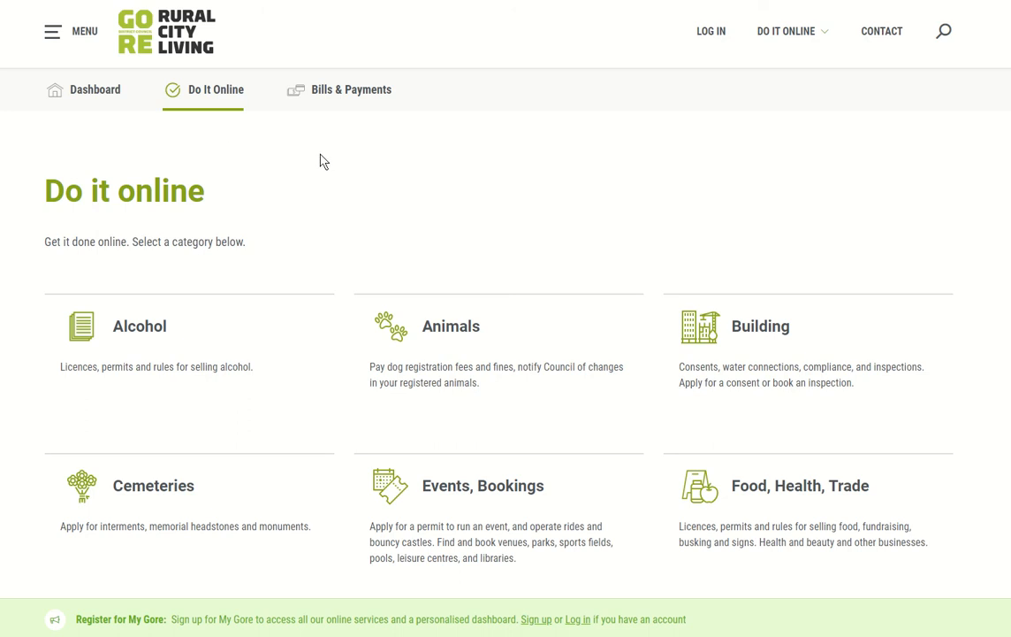
pyautogui.click(341, 94)
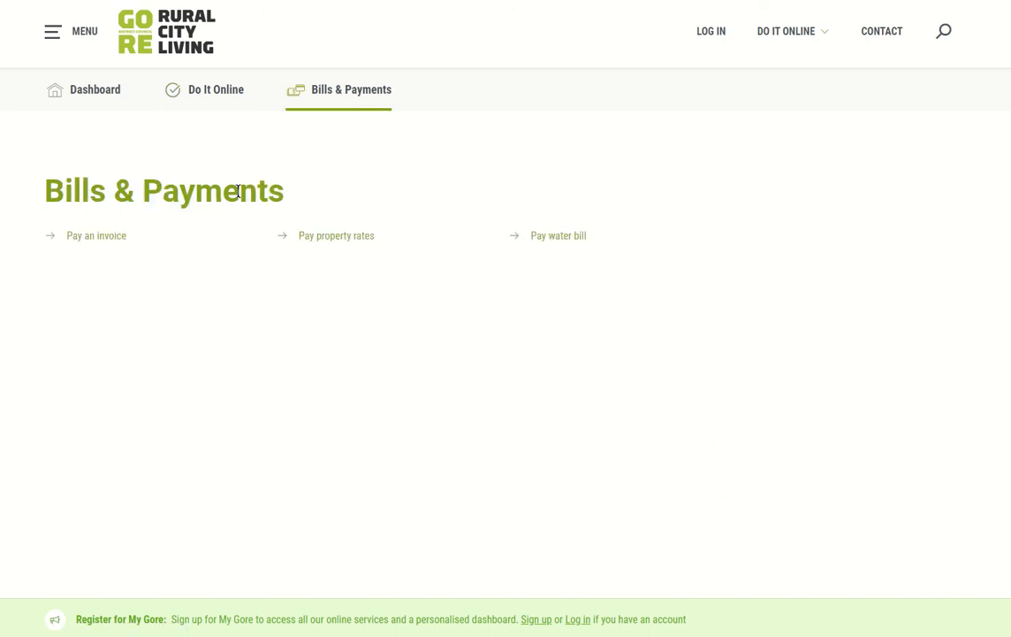
pyautogui.click(221, 99)
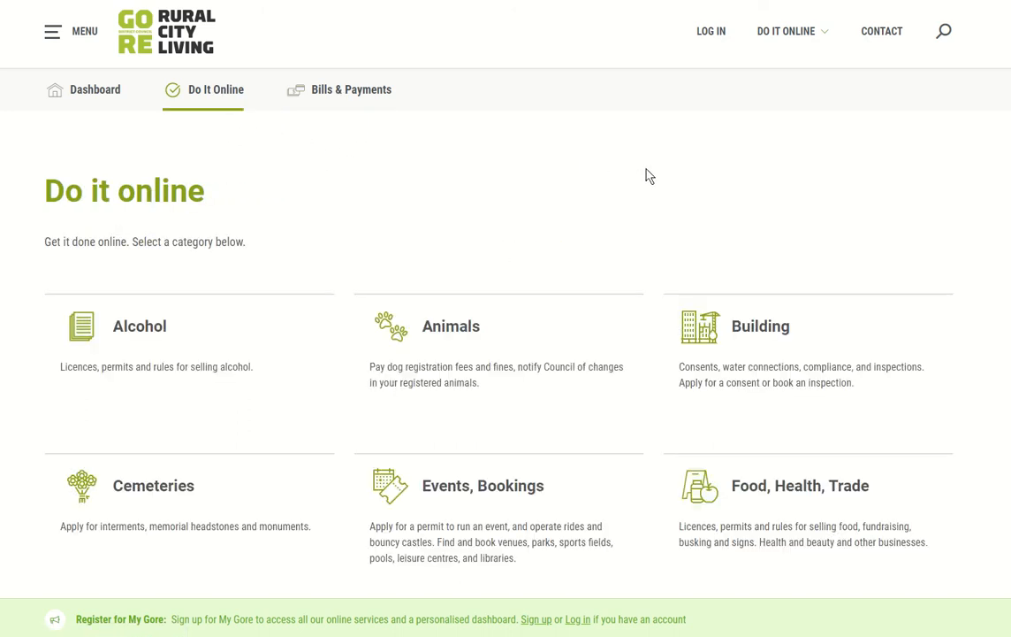